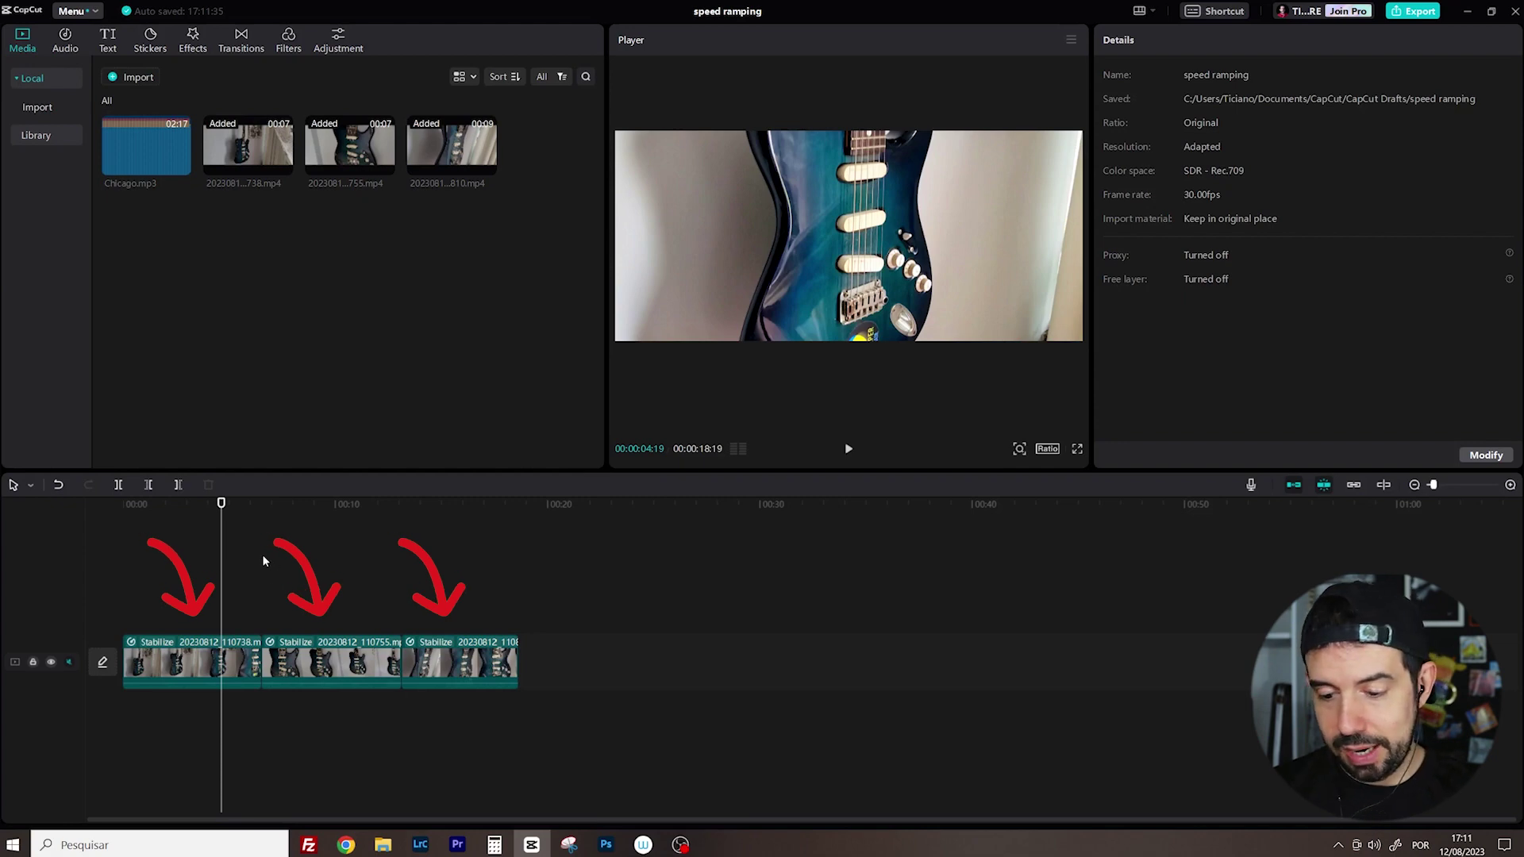
# Step: Replay the edit, then tick Stabilize at the Recommended level for all three selected guitar clips
pyautogui.press('Home')
pyautogui.press('space')
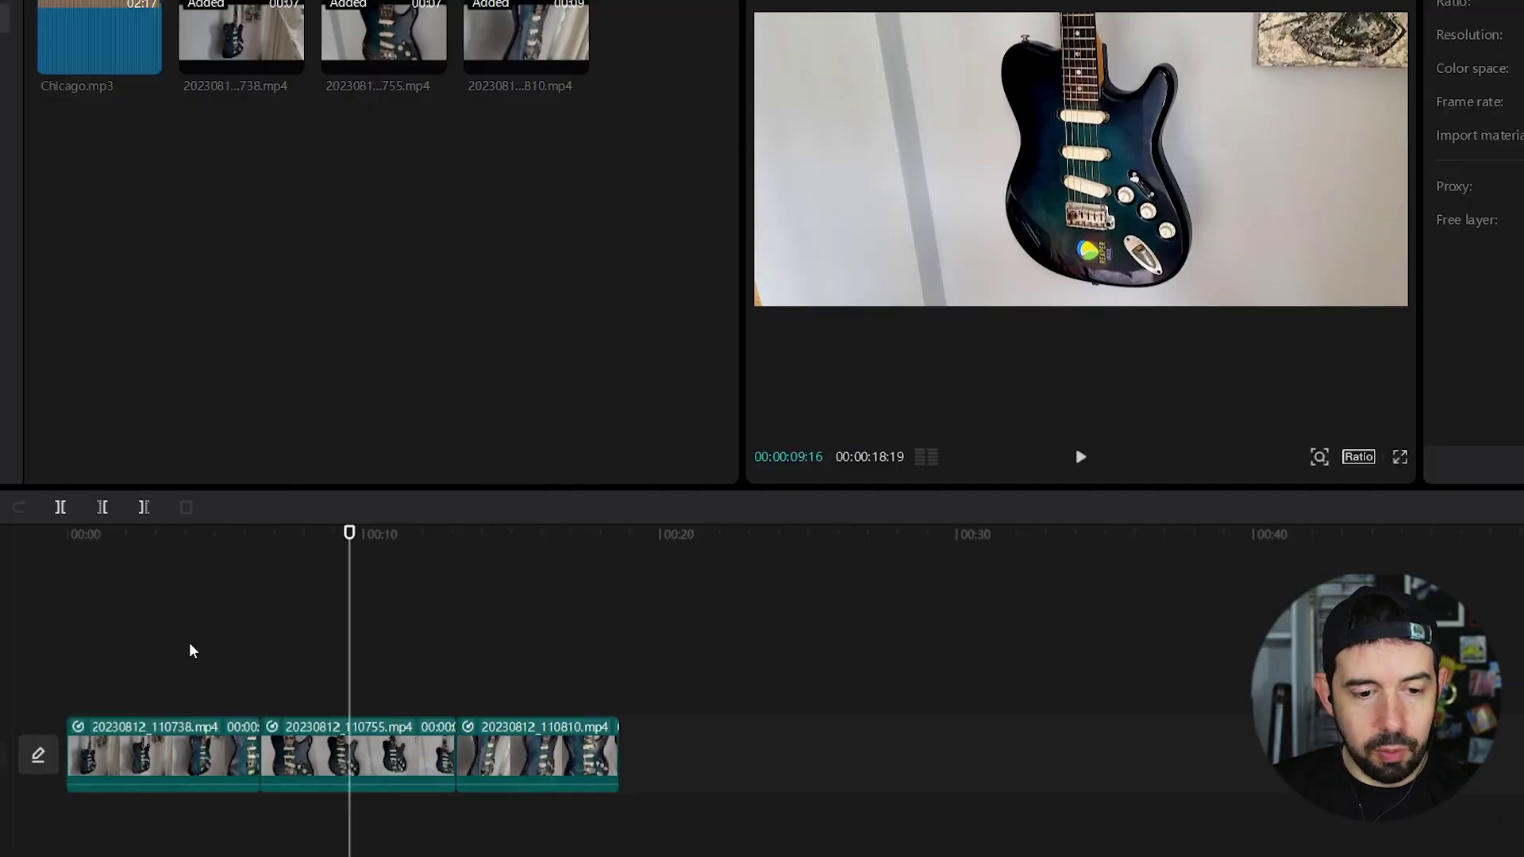
pyautogui.moveTo(191, 651); pyautogui.dragTo(629, 797)
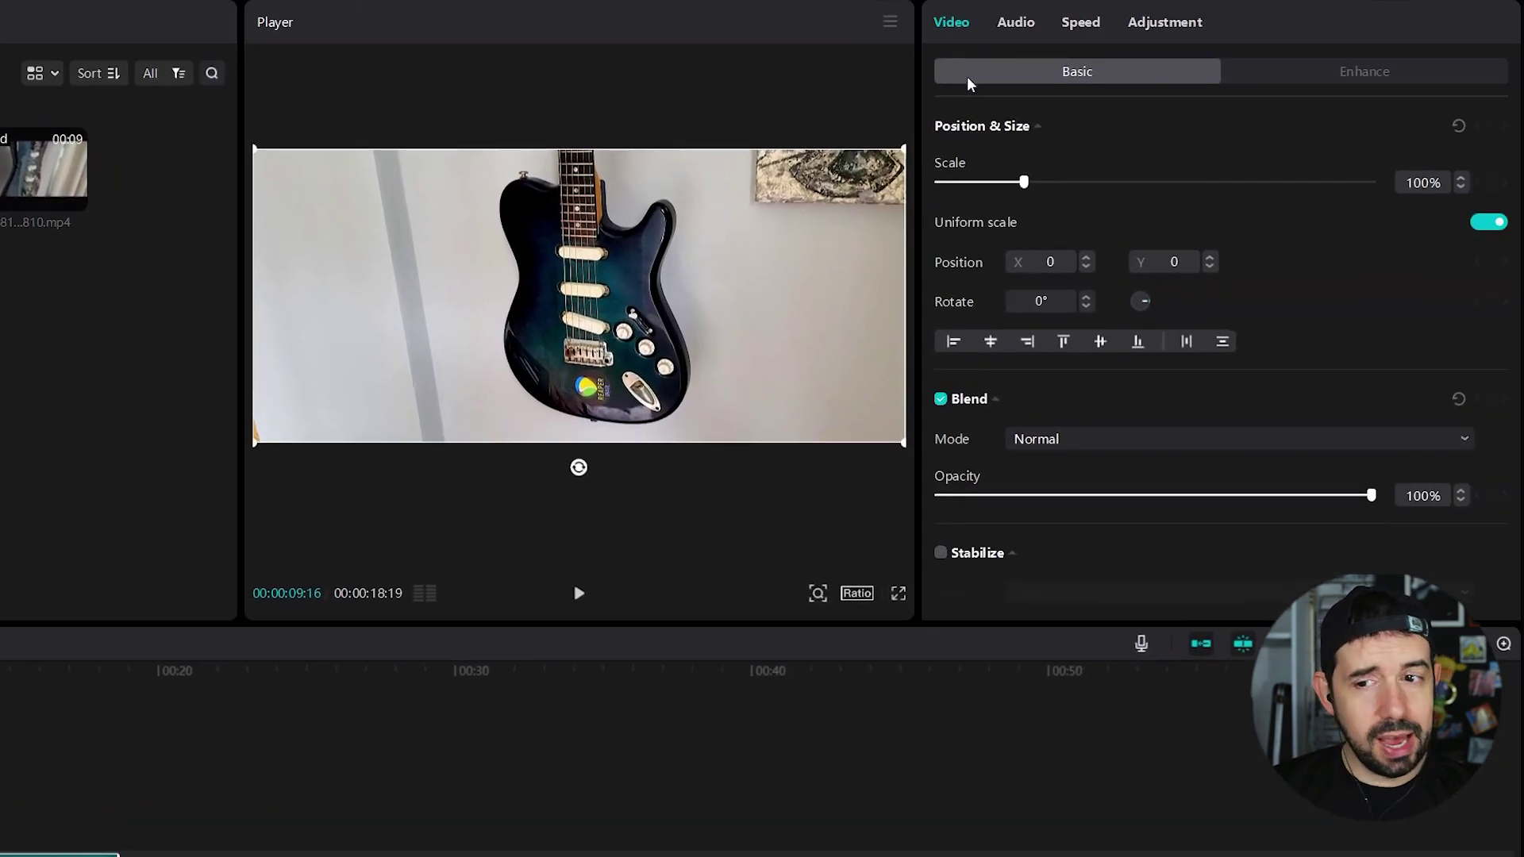
pyautogui.scroll(-4, 1024, 354)
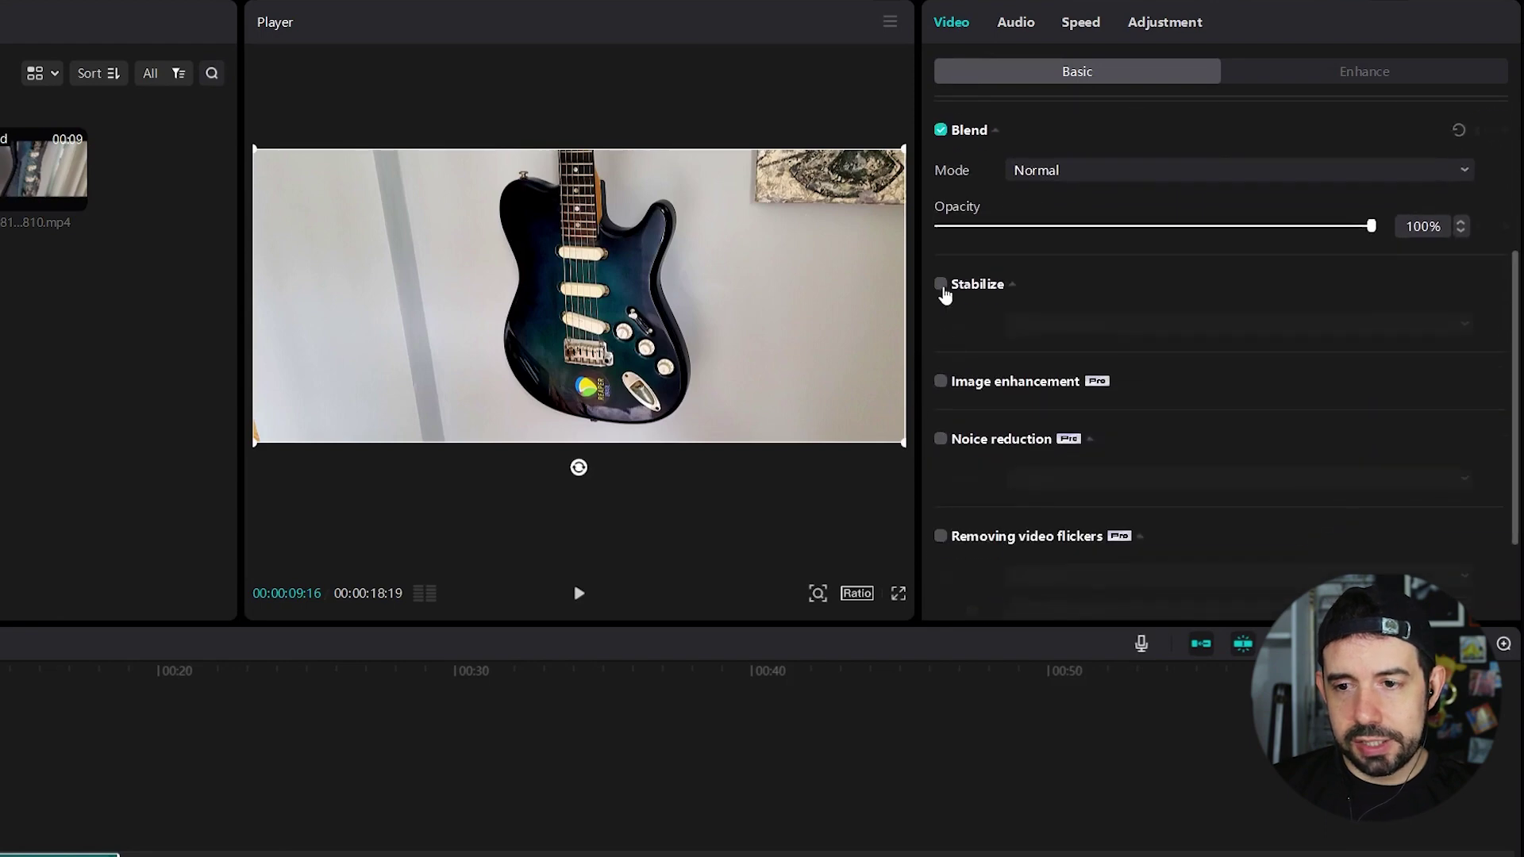
pyautogui.click(941, 285)
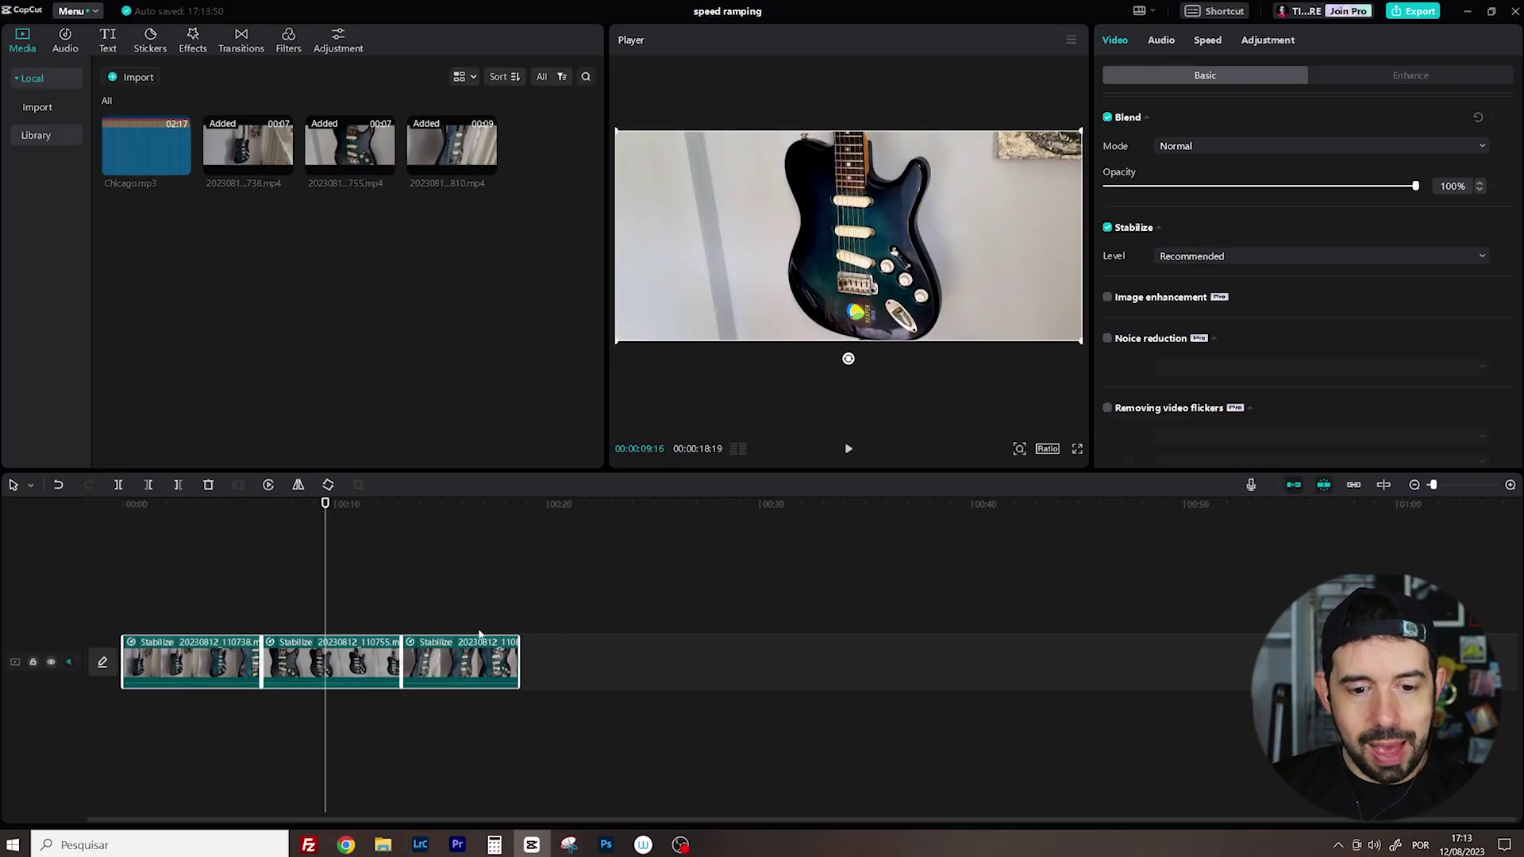
# Step: Select the first guitar clip and switch its speed to a Customized curve
pyautogui.click(437, 583)
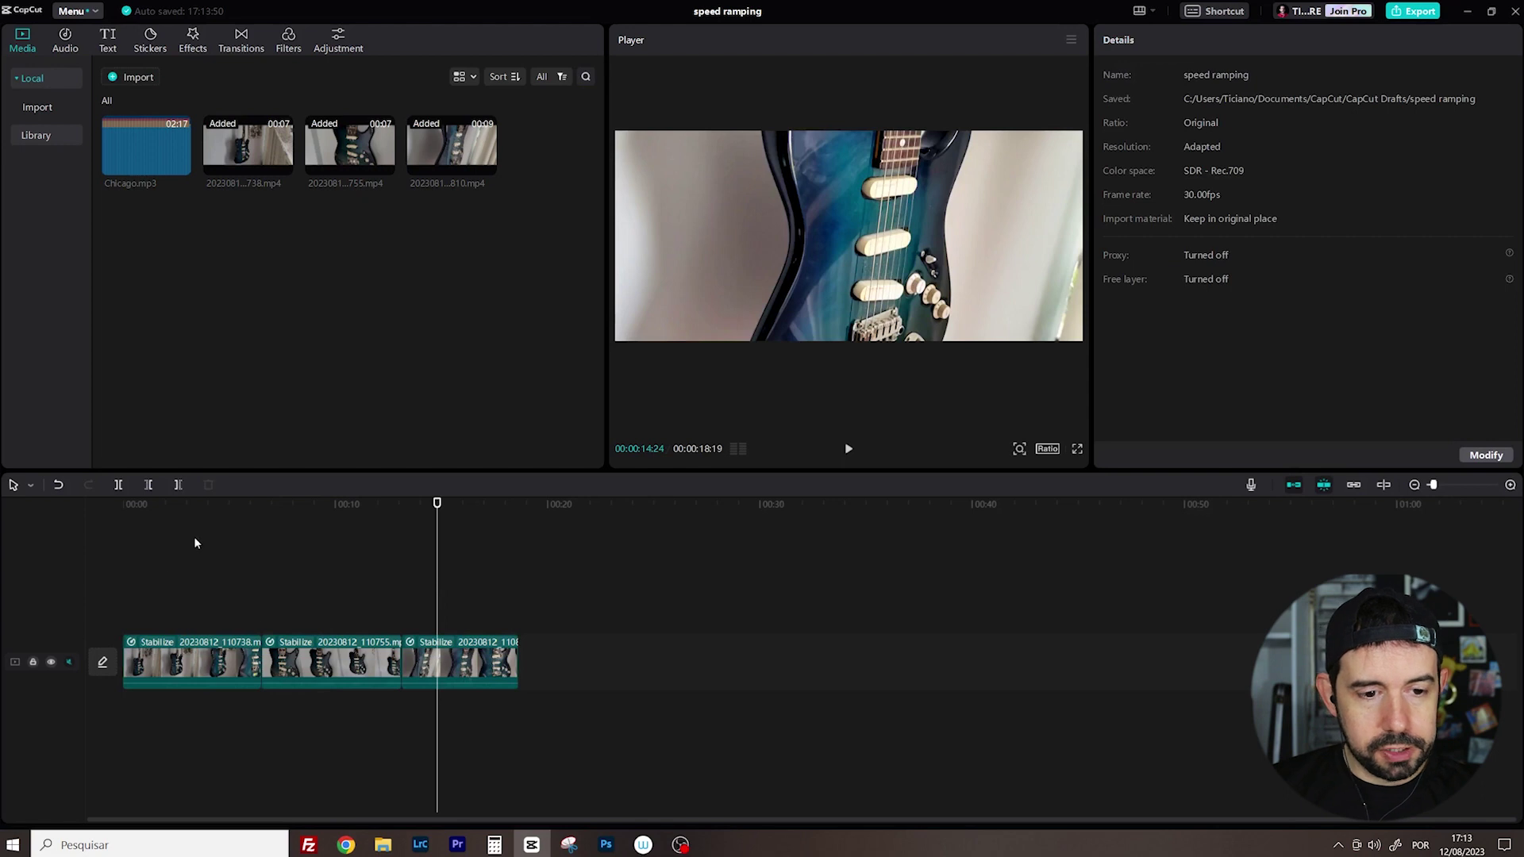
pyautogui.click(205, 507)
pyautogui.click(206, 677)
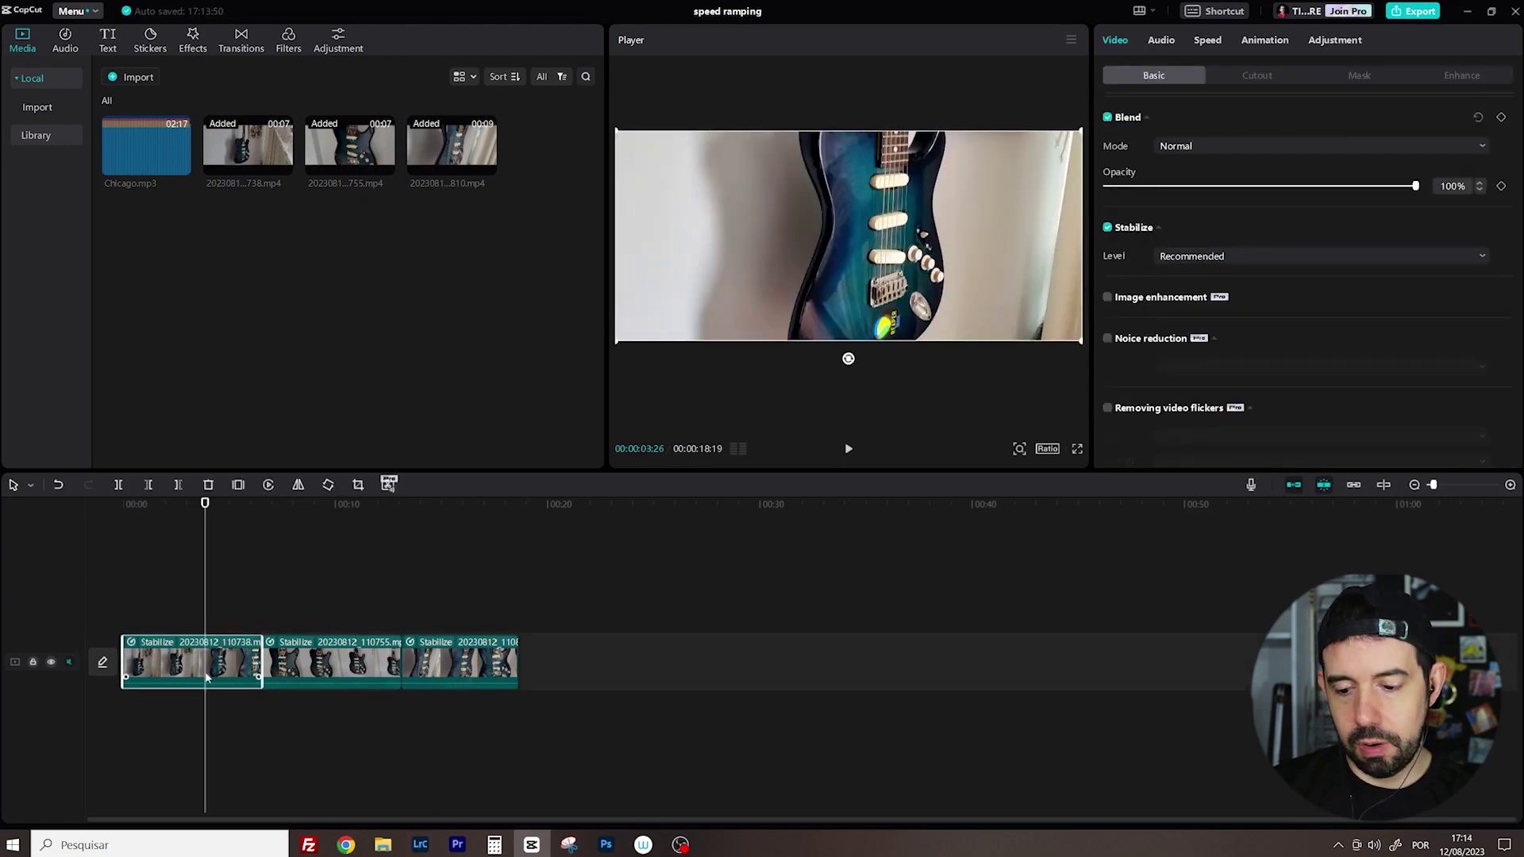
pyautogui.press('Home')
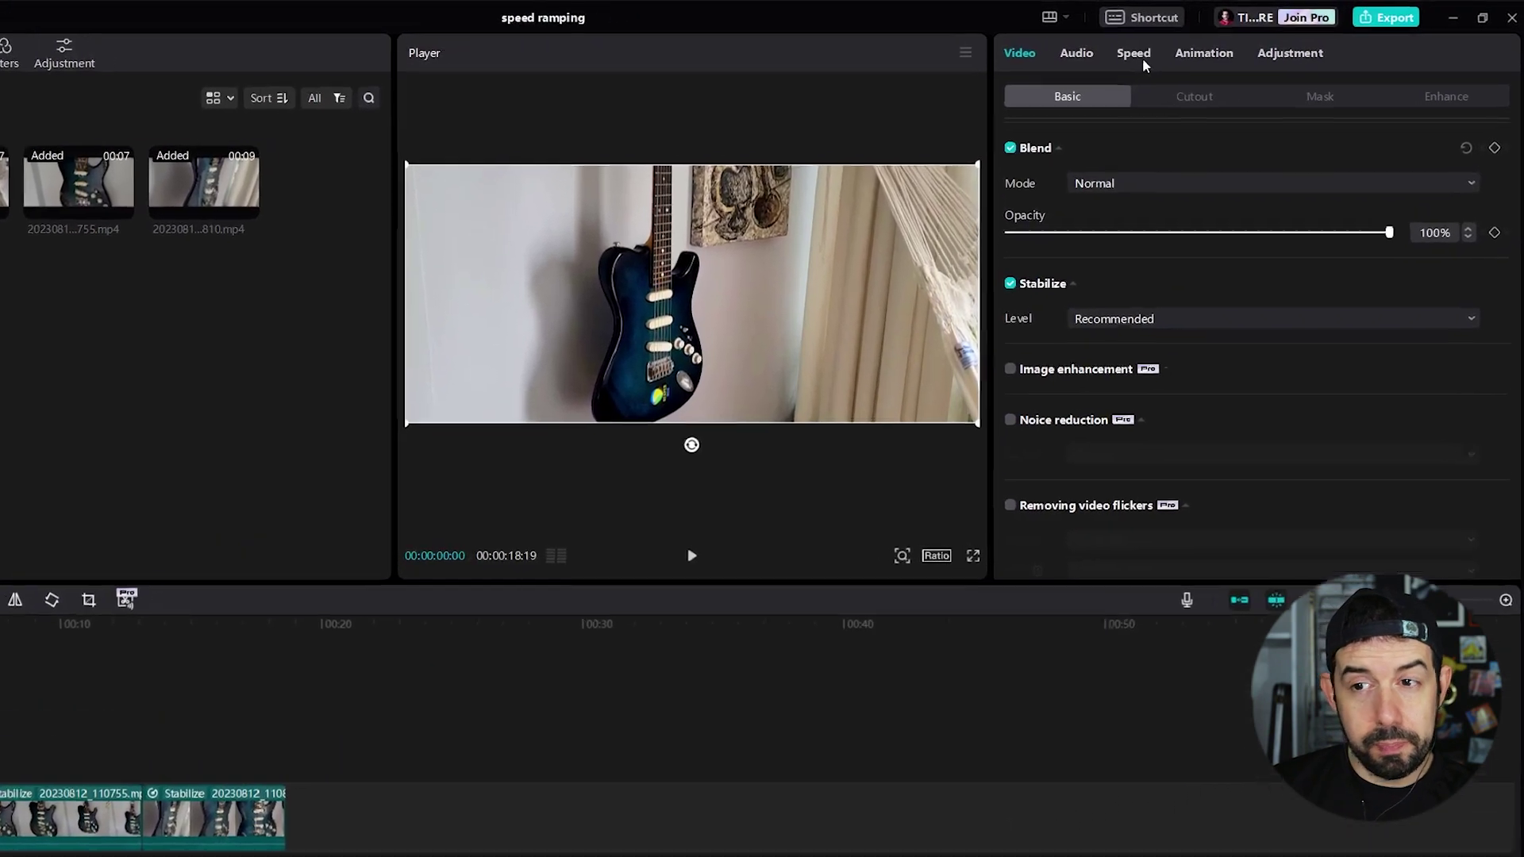
pyautogui.click(1214, 44)
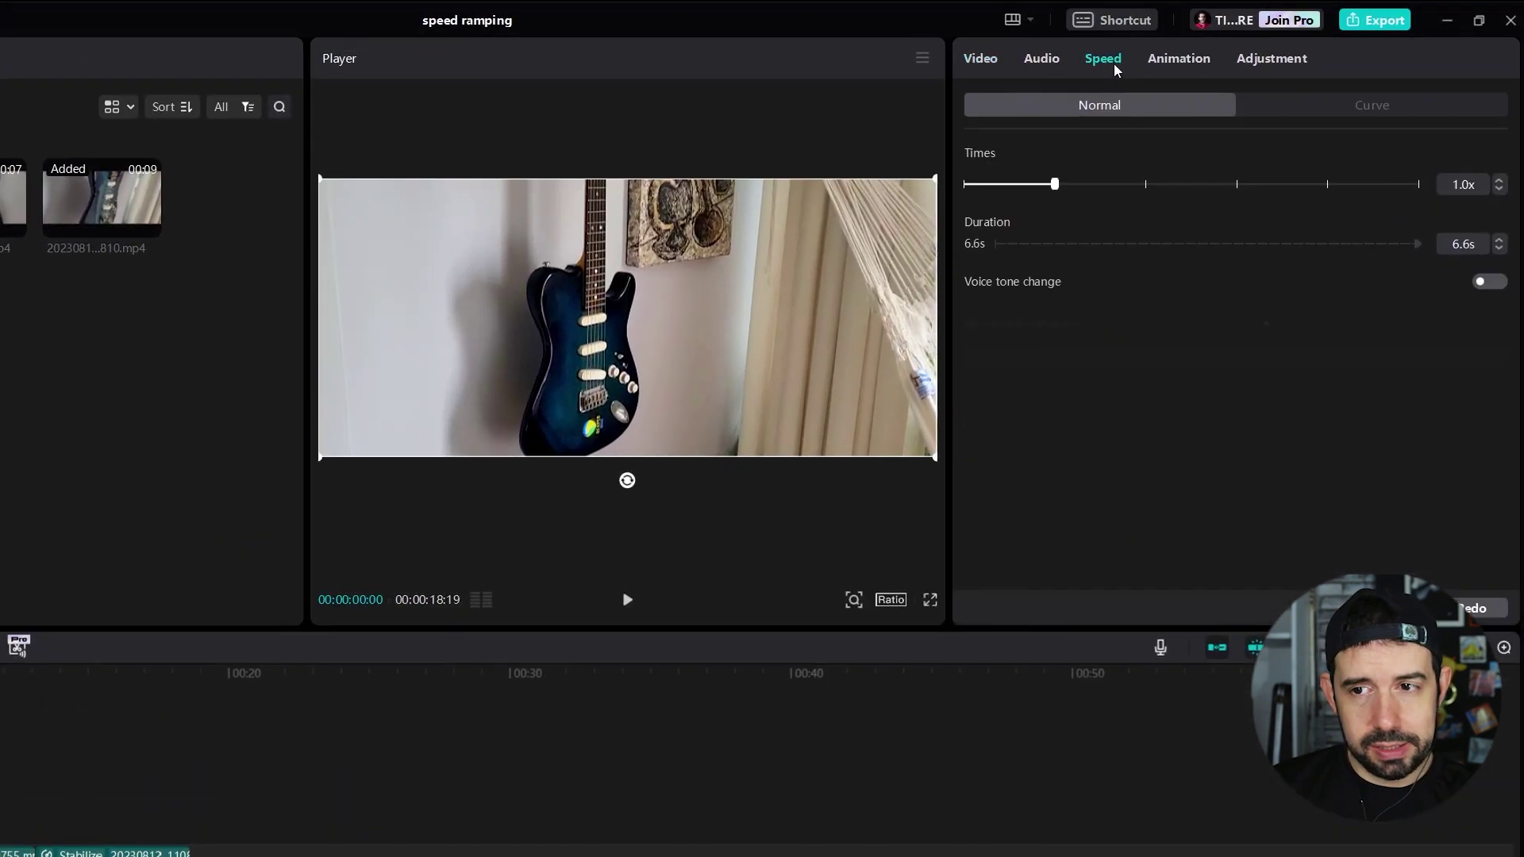
pyautogui.click(1345, 111)
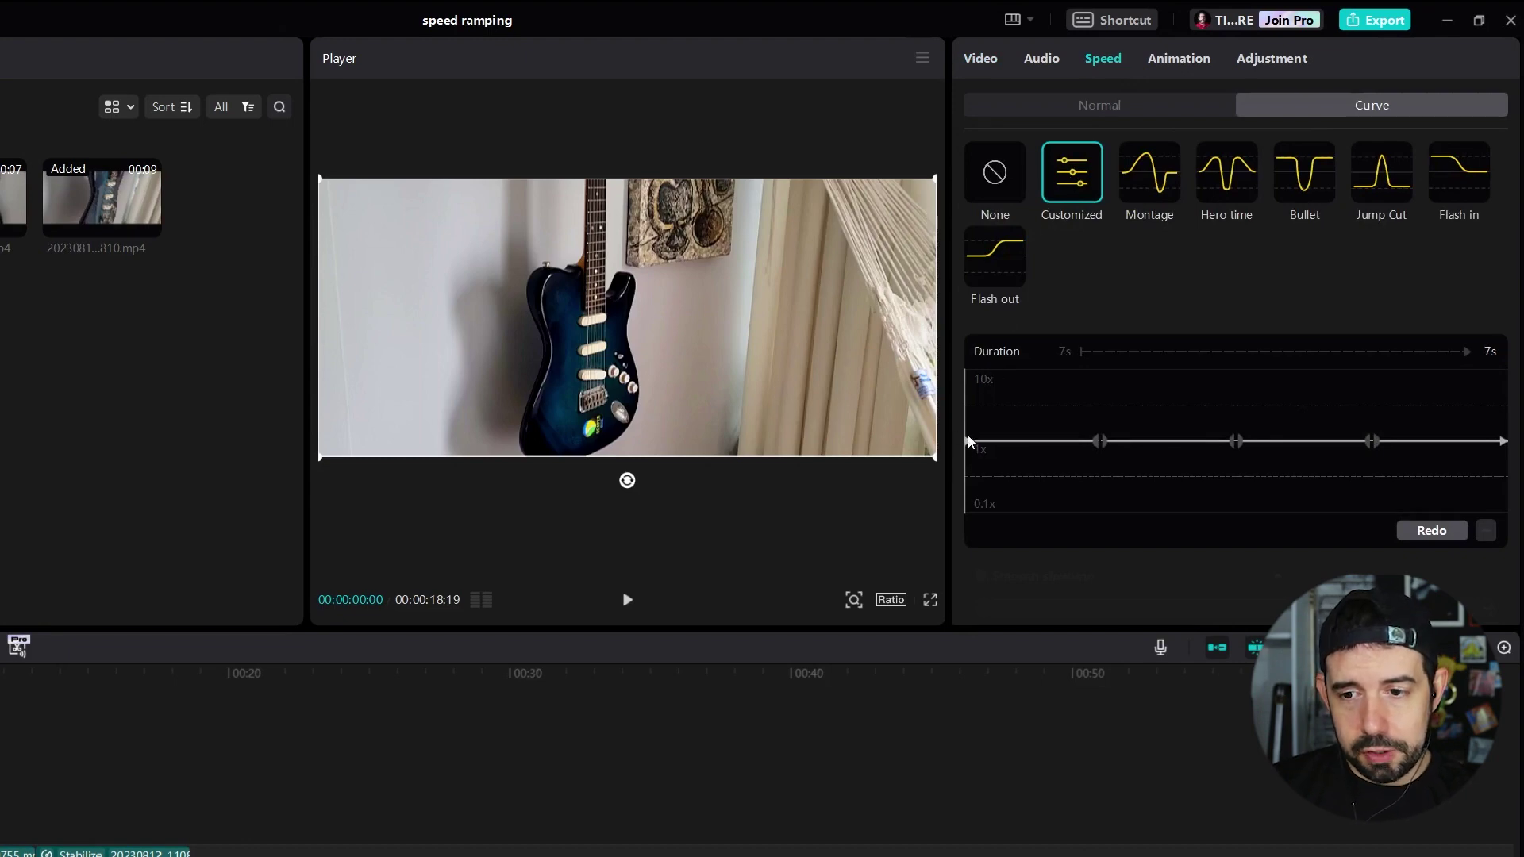
# Step: Set both curve ends to 10x, dip the middle toward 0.1x, pull side points inward, and preview
pyautogui.moveTo(969, 445); pyautogui.dragTo(967, 376)
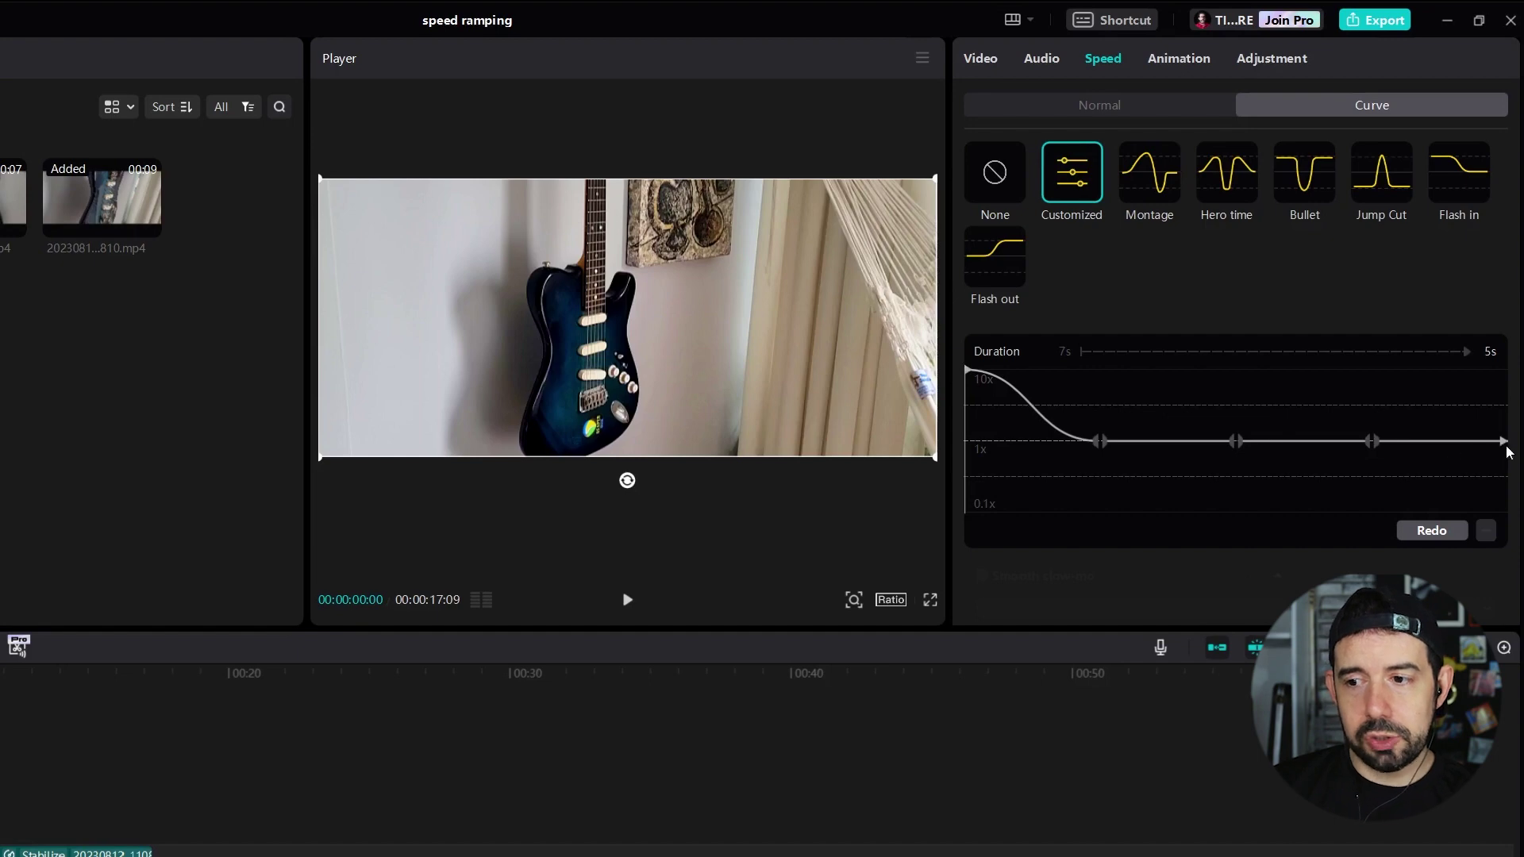
pyautogui.moveTo(1506, 447); pyautogui.dragTo(1507, 369)
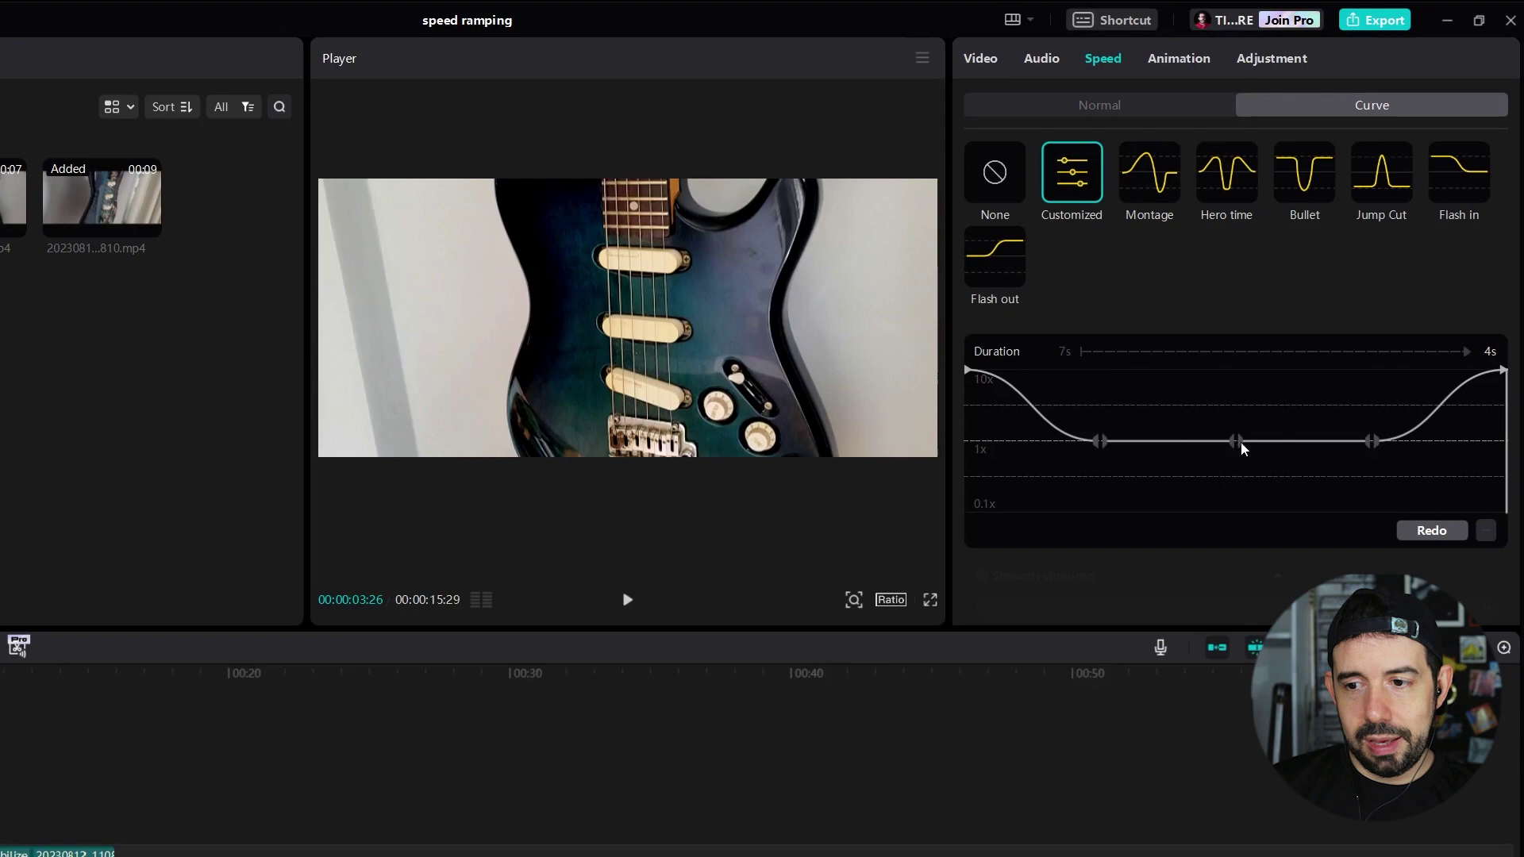
pyautogui.click(1237, 442)
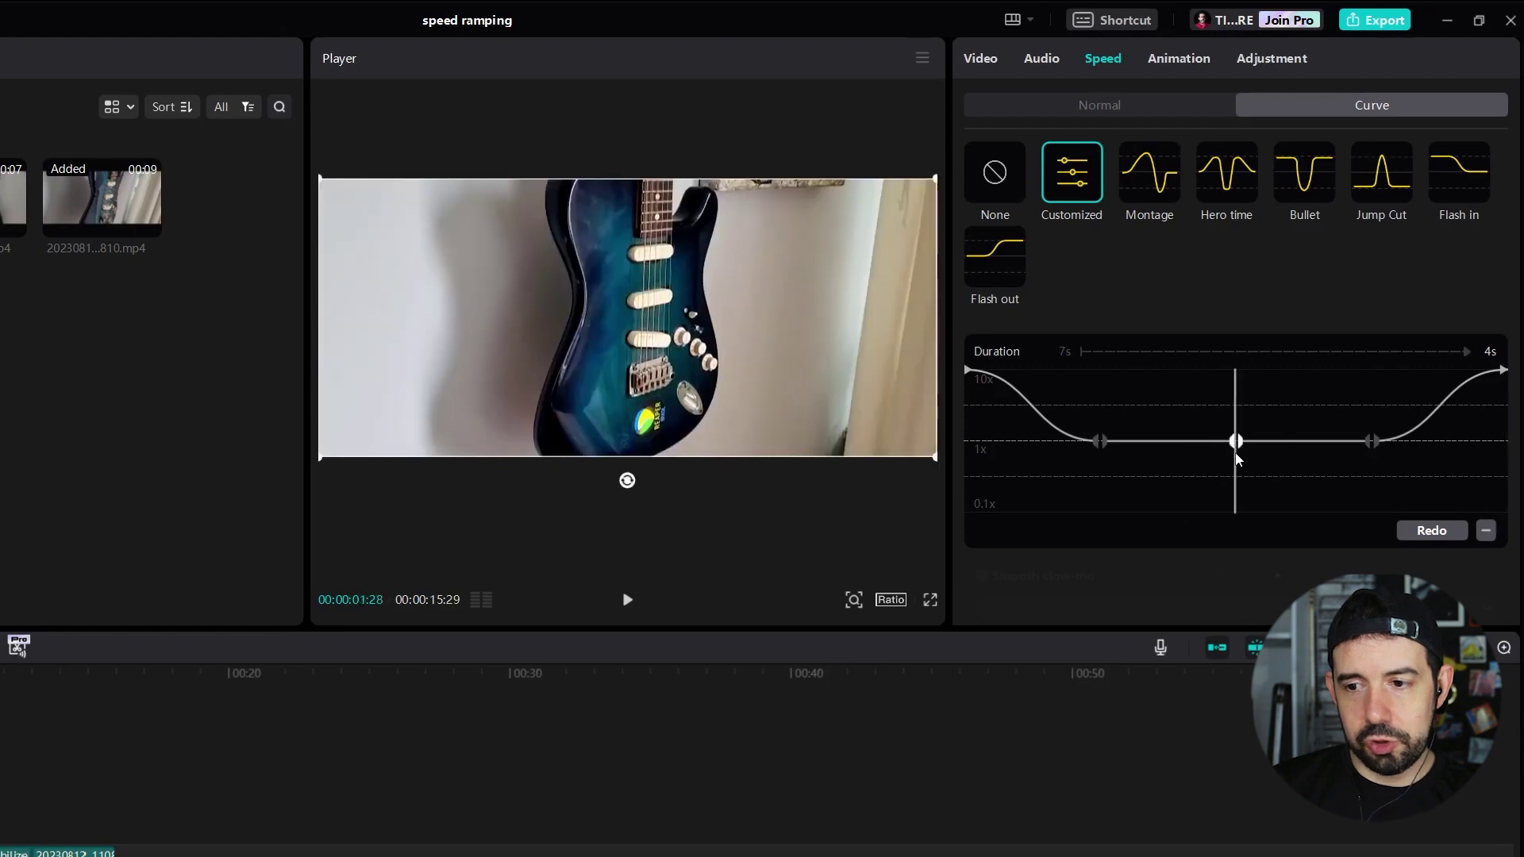
pyautogui.moveTo(1237, 442); pyautogui.dragTo(1237, 490)
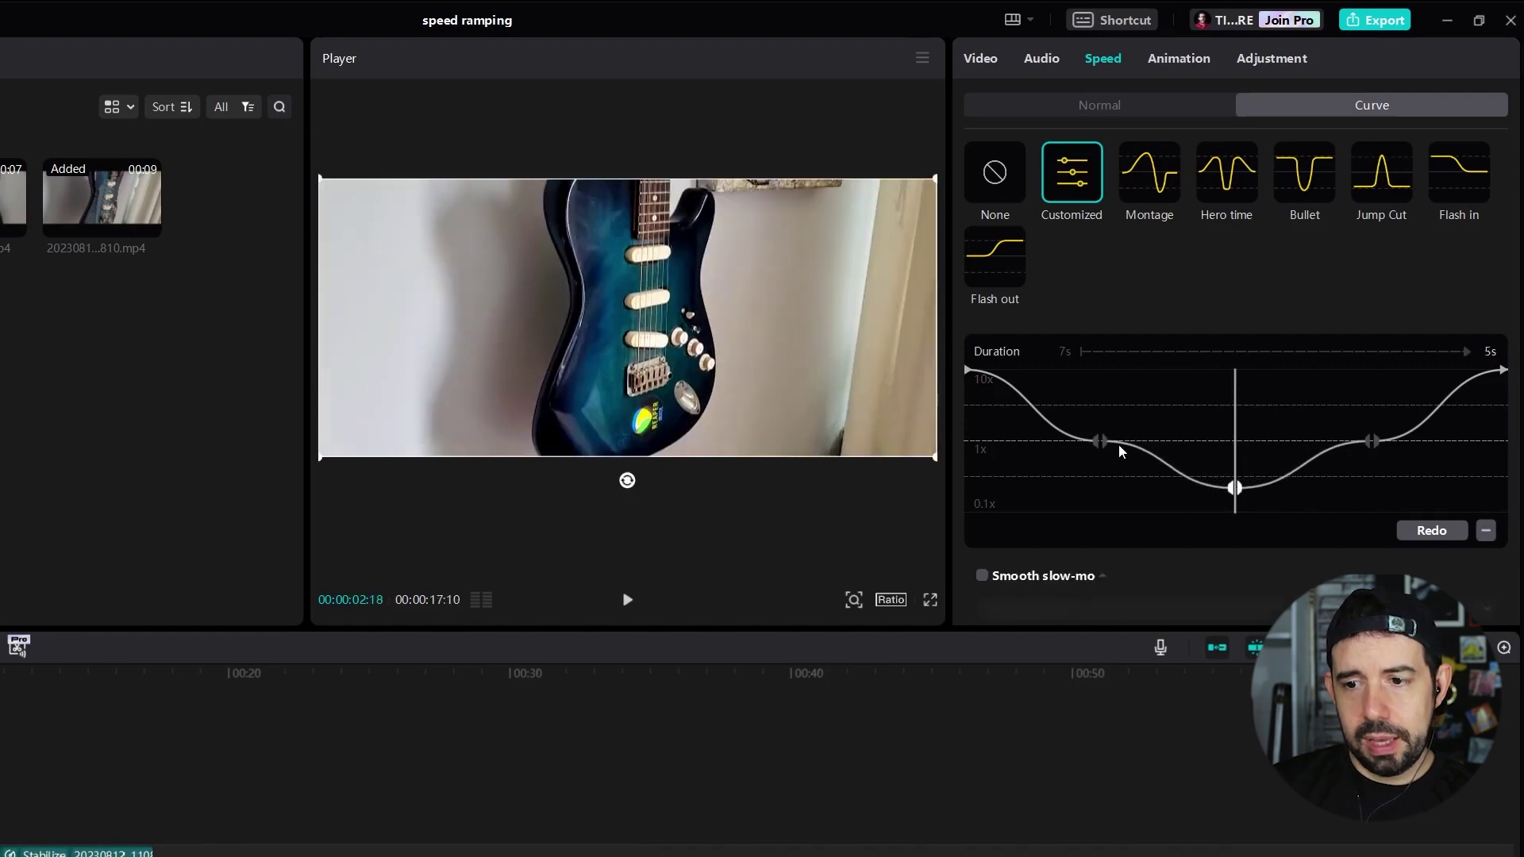
pyautogui.moveTo(1101, 447); pyautogui.dragTo(1187, 442)
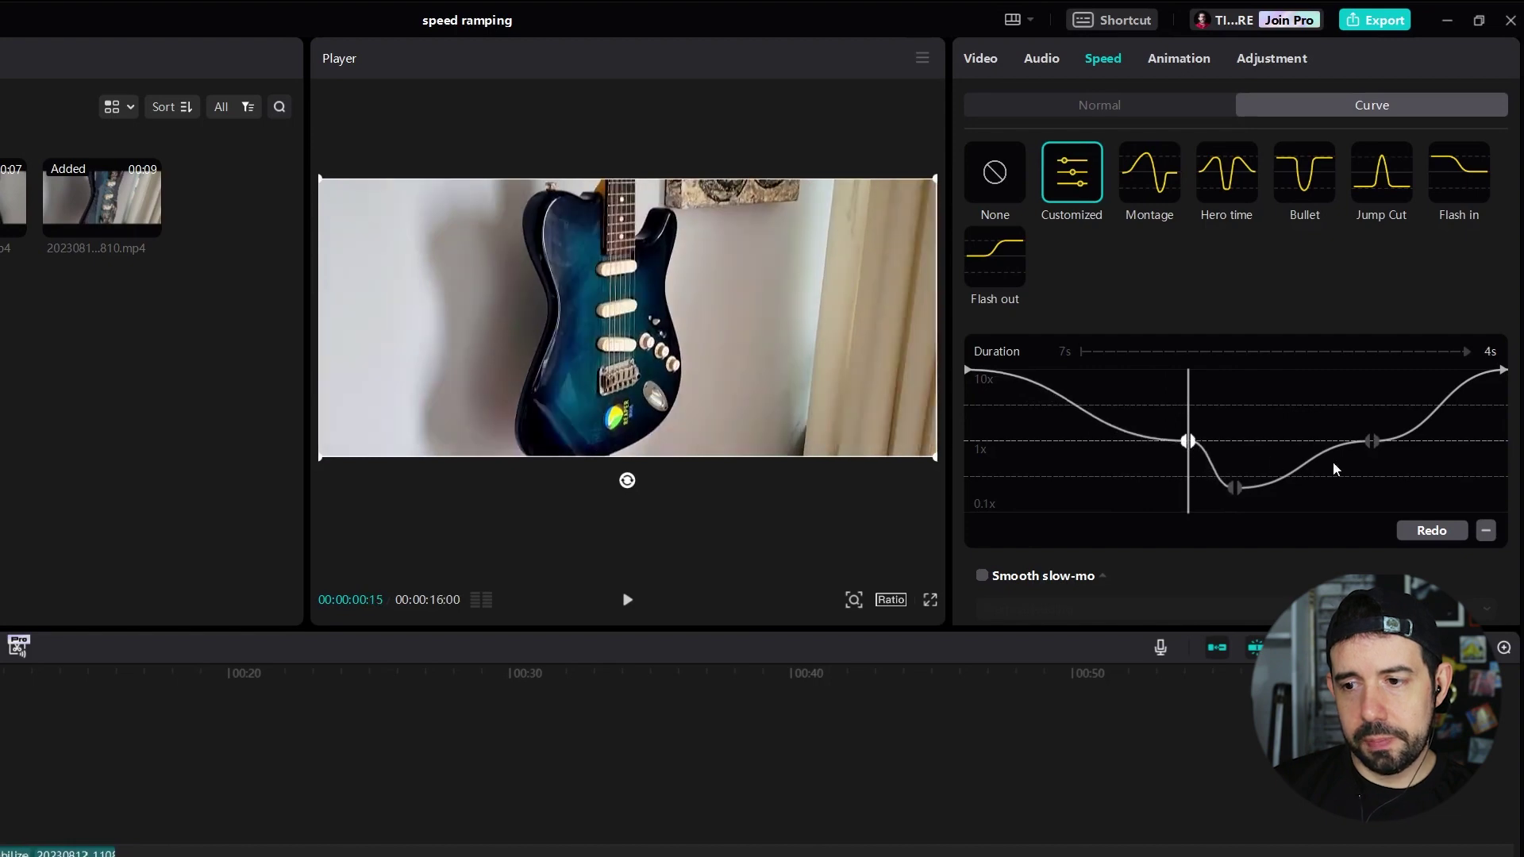
pyautogui.moveTo(1369, 440); pyautogui.dragTo(1272, 448)
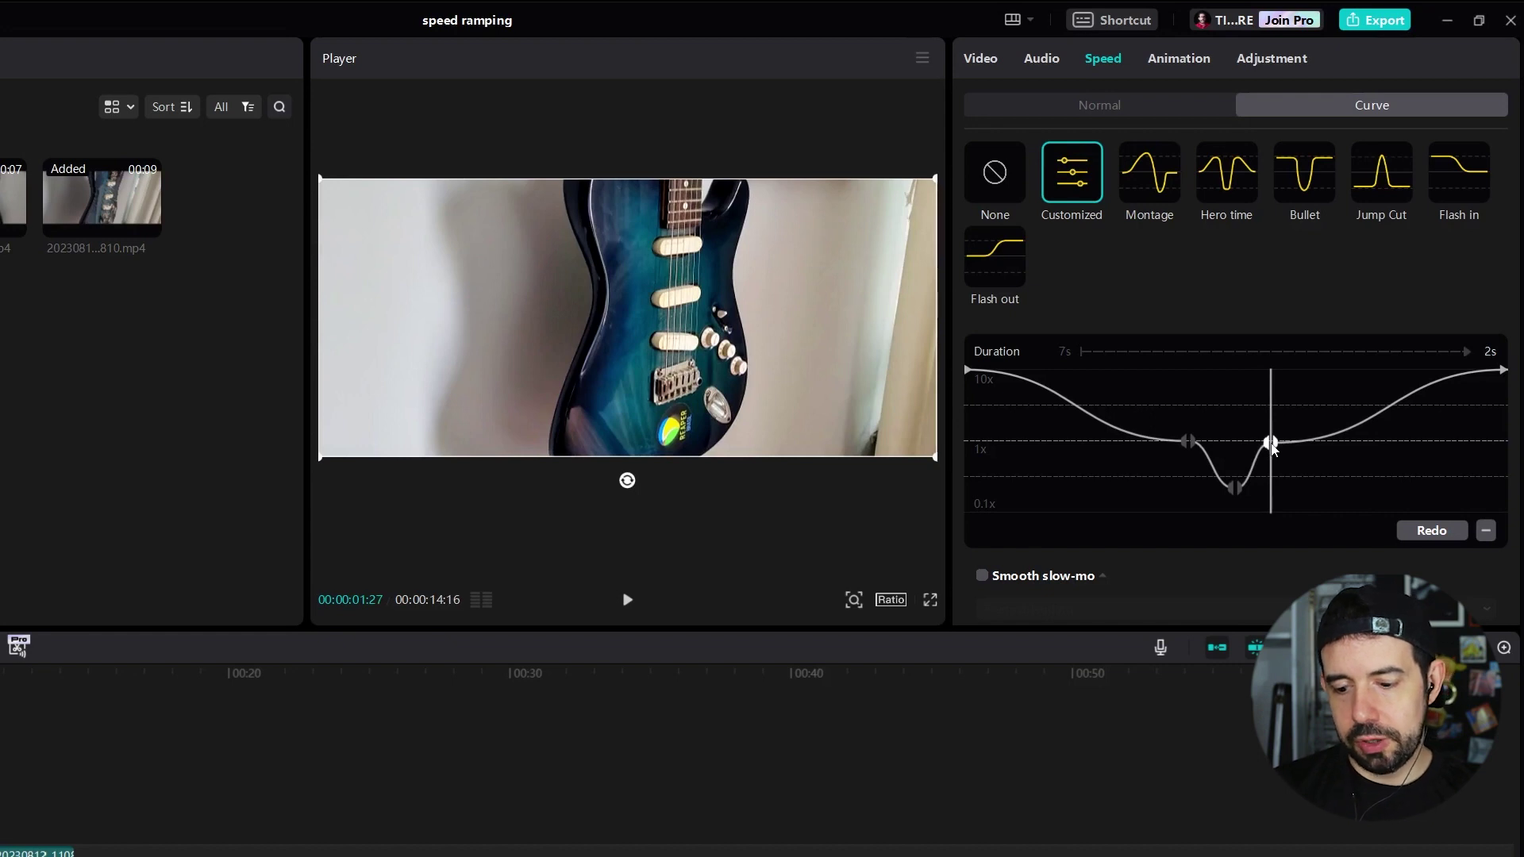
pyautogui.press('space')
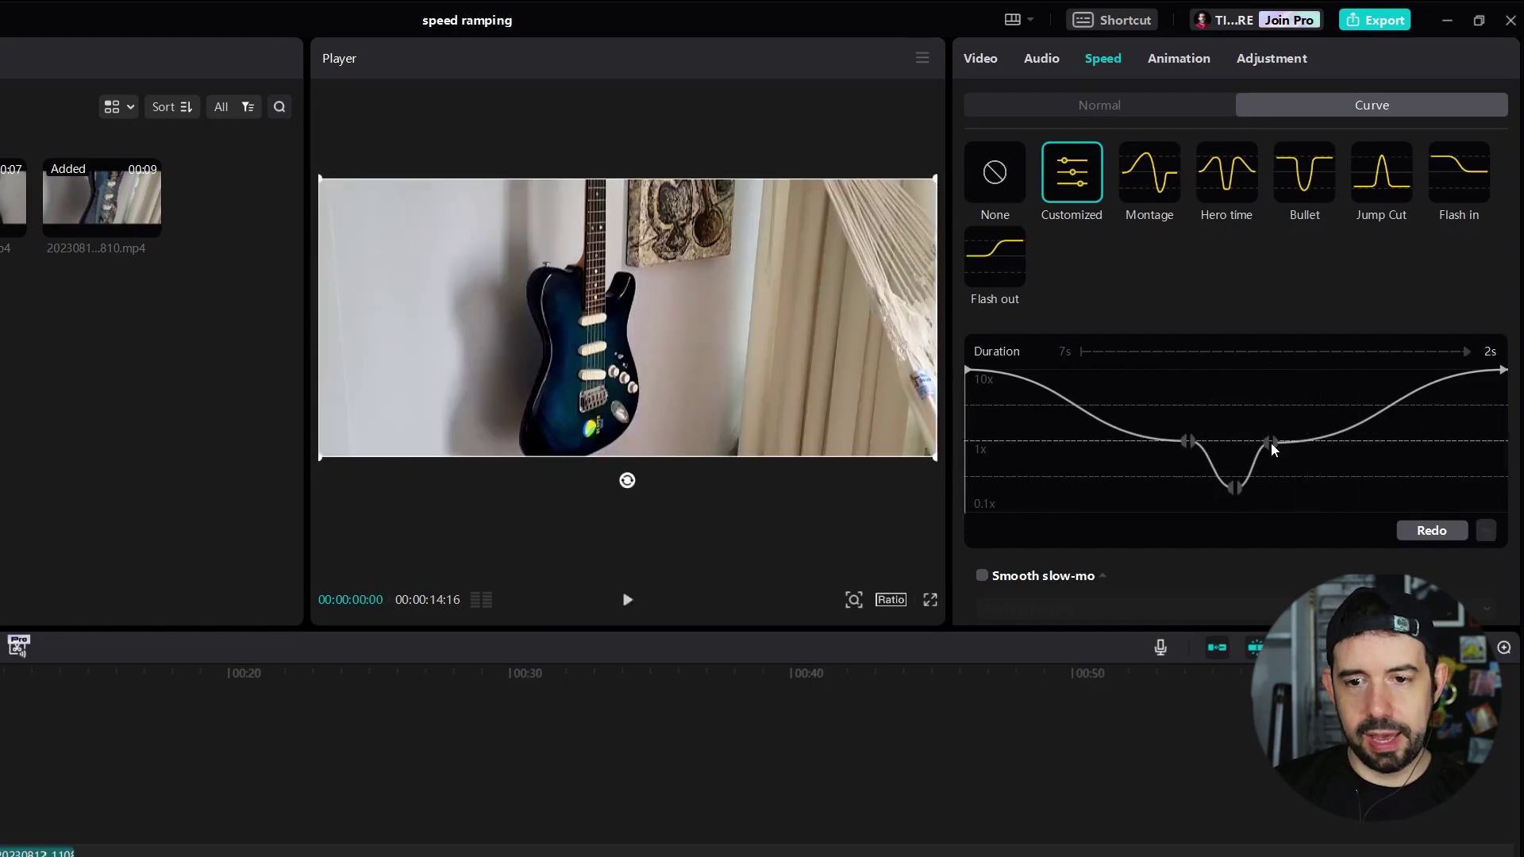
pyautogui.press('space')
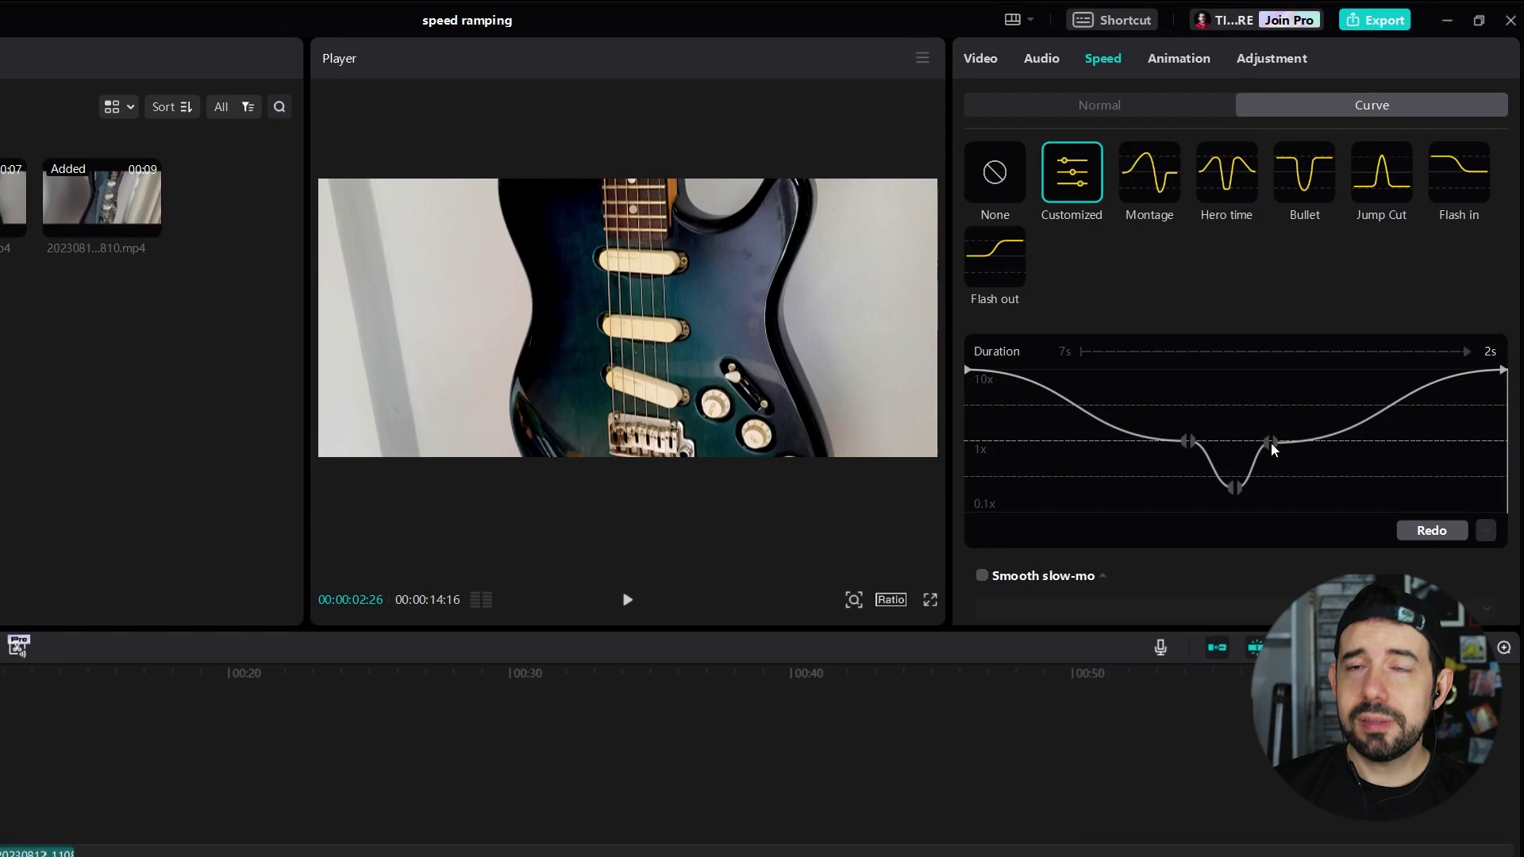
# Step: Enable Smooth slow-mo with Optical flow on the first clip, preview it, and zoom the timeline out
pyautogui.click(983, 577)
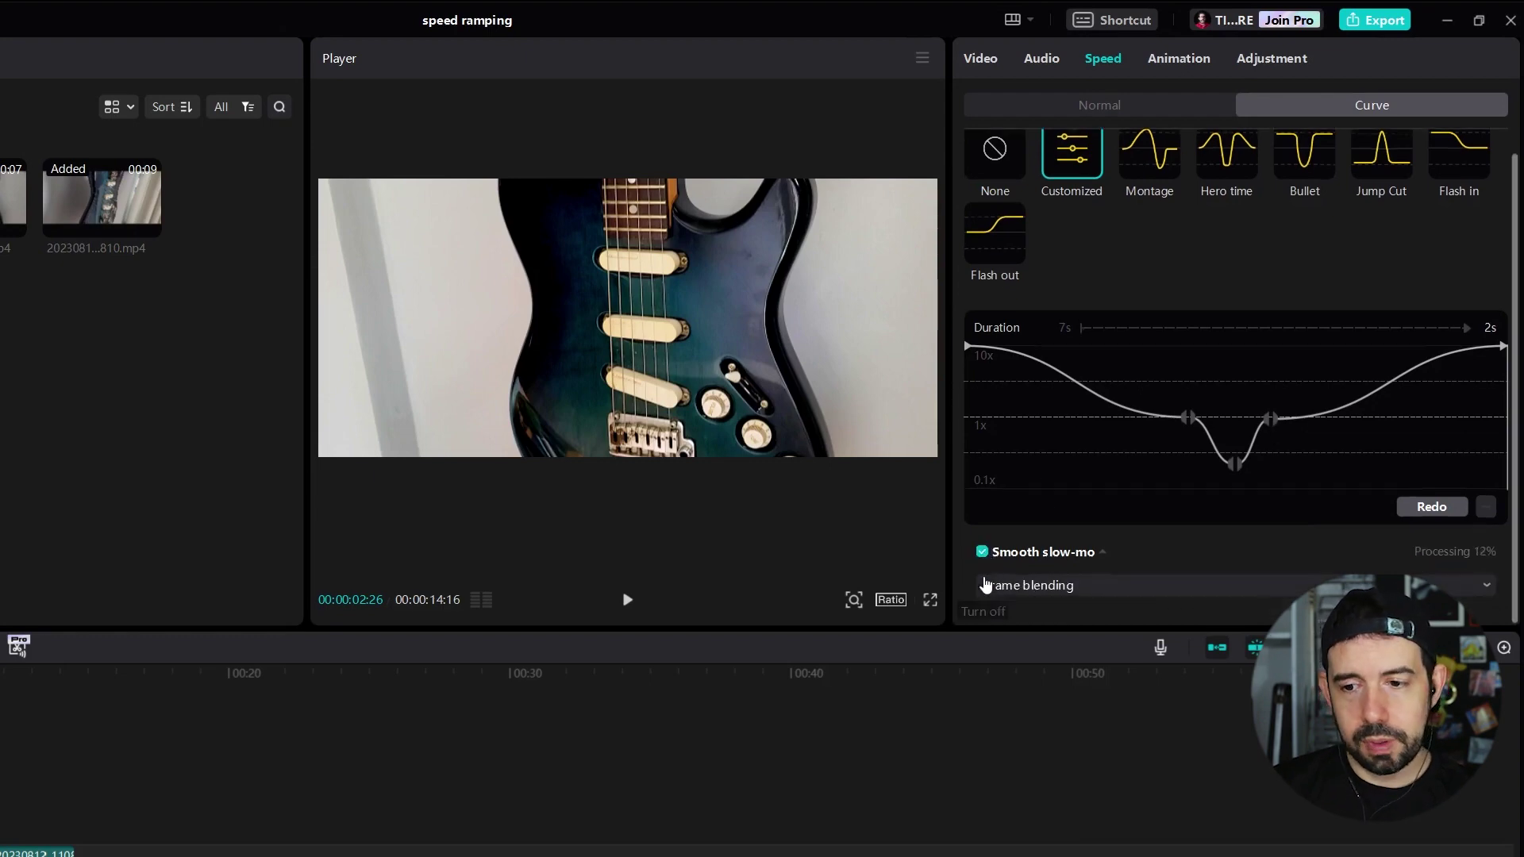
pyautogui.click(1095, 587)
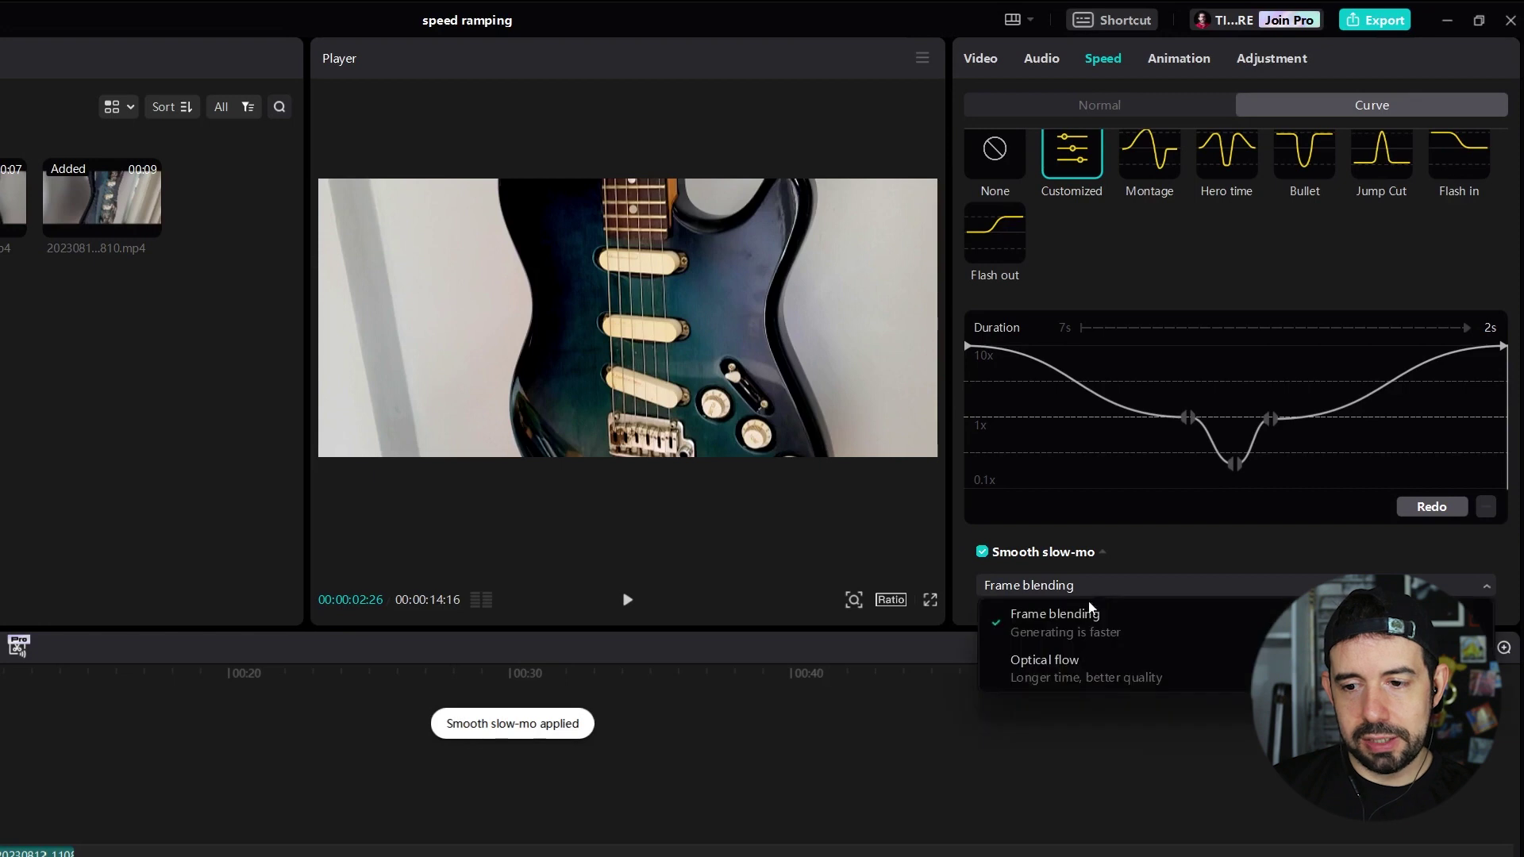
pyautogui.click(1061, 665)
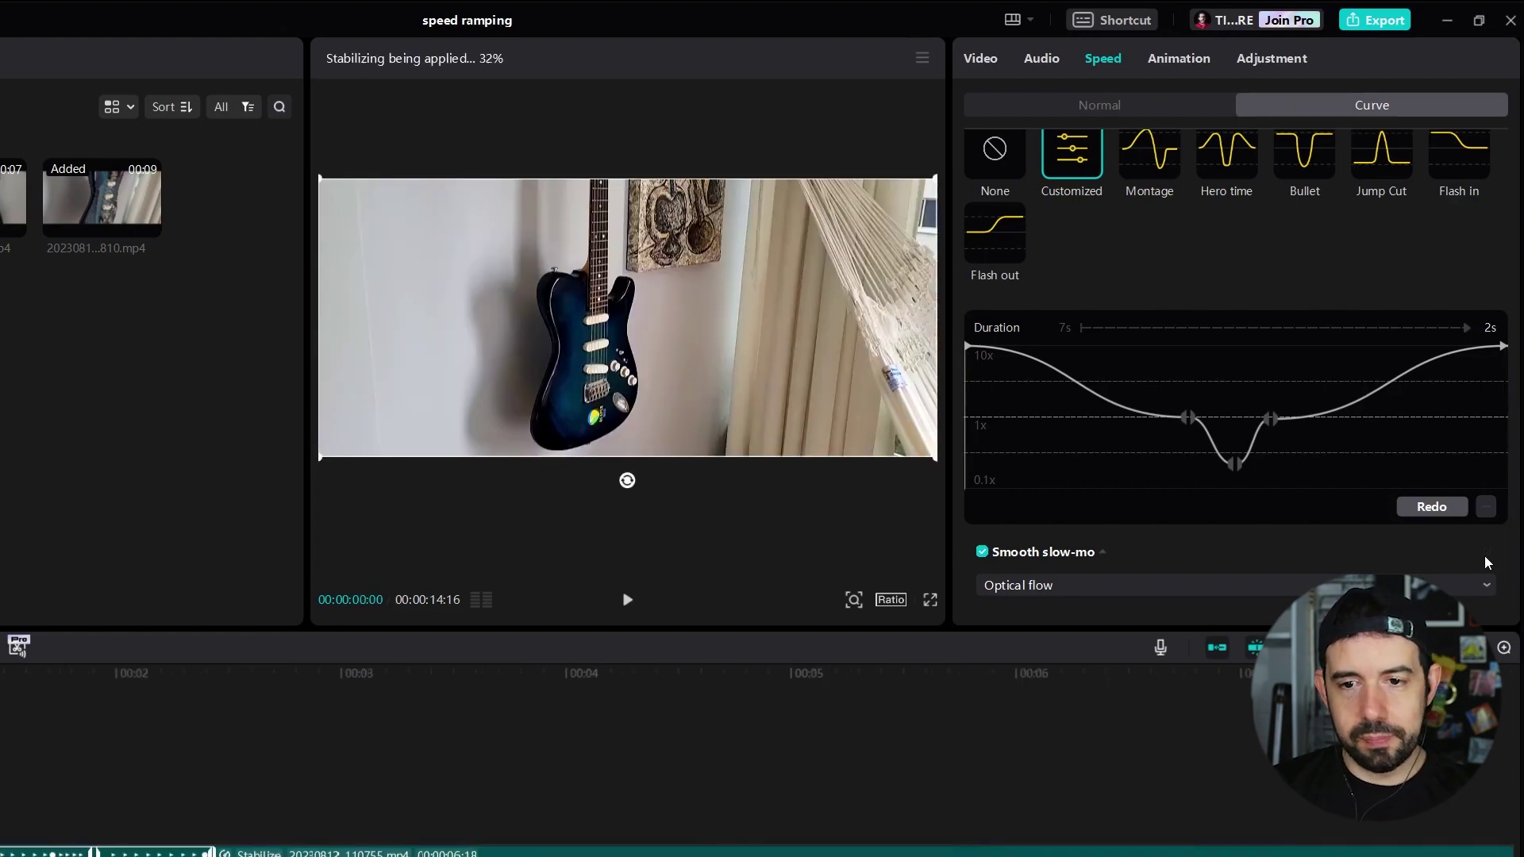
pyautogui.press('space')
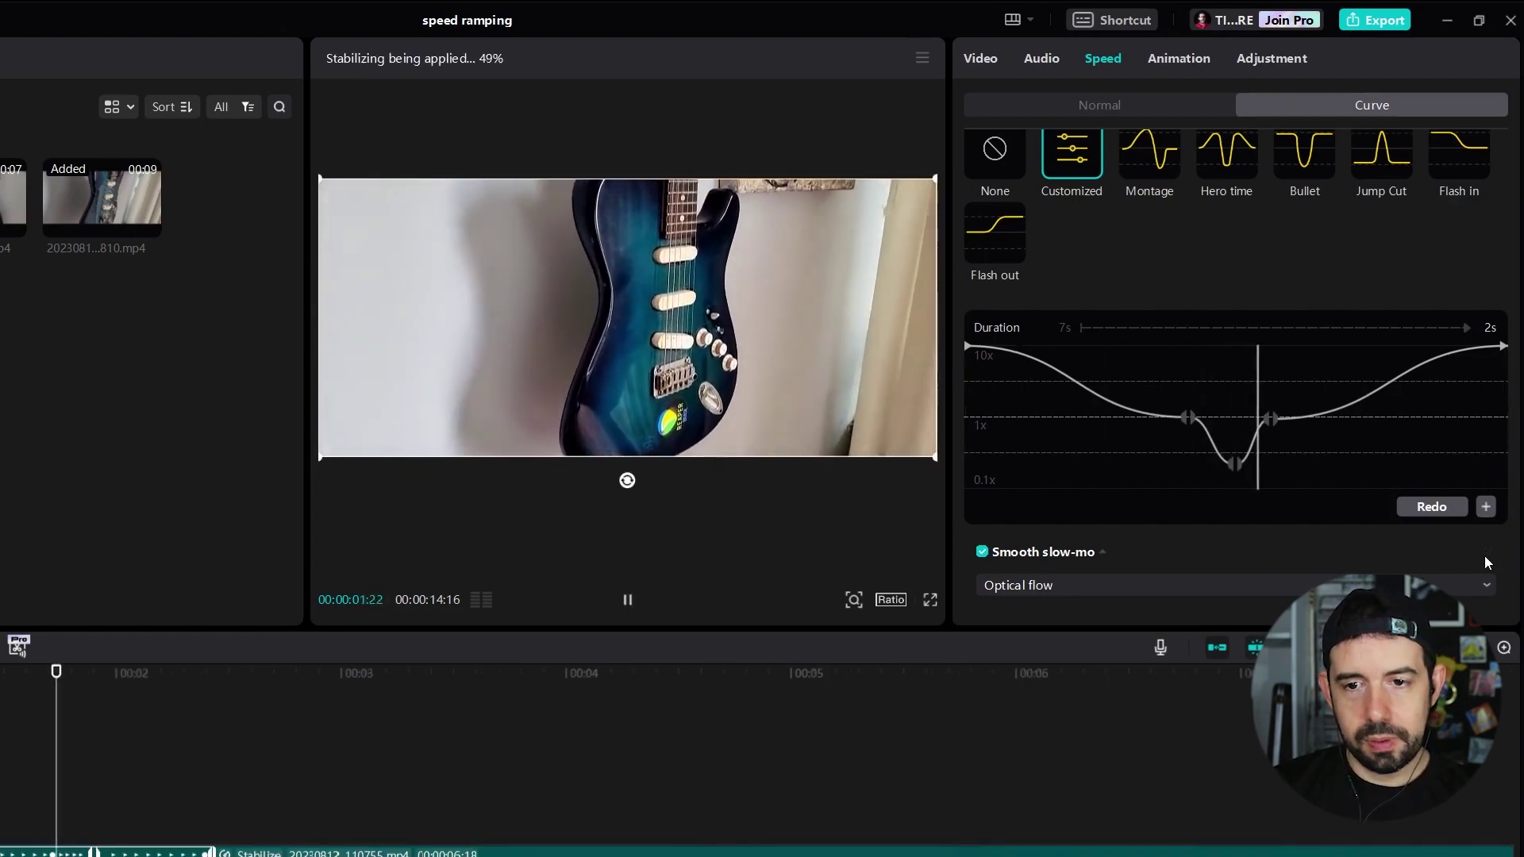
pyautogui.press('space')
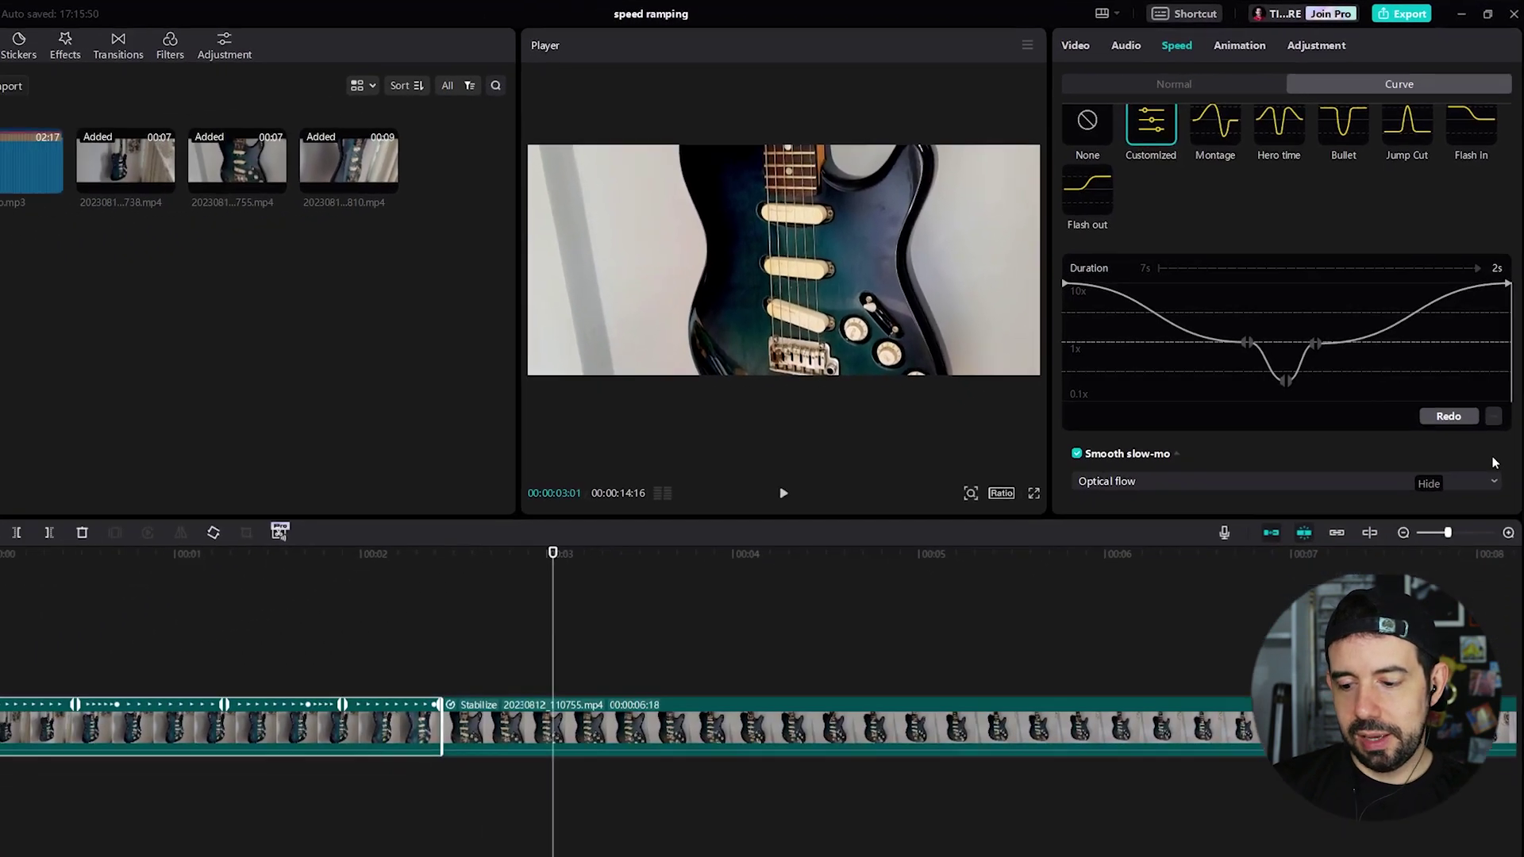
pyautogui.hotkey('ctrl', '-')
pyautogui.hotkey('ctrl', '-')
pyautogui.hotkey('ctrl', '-')
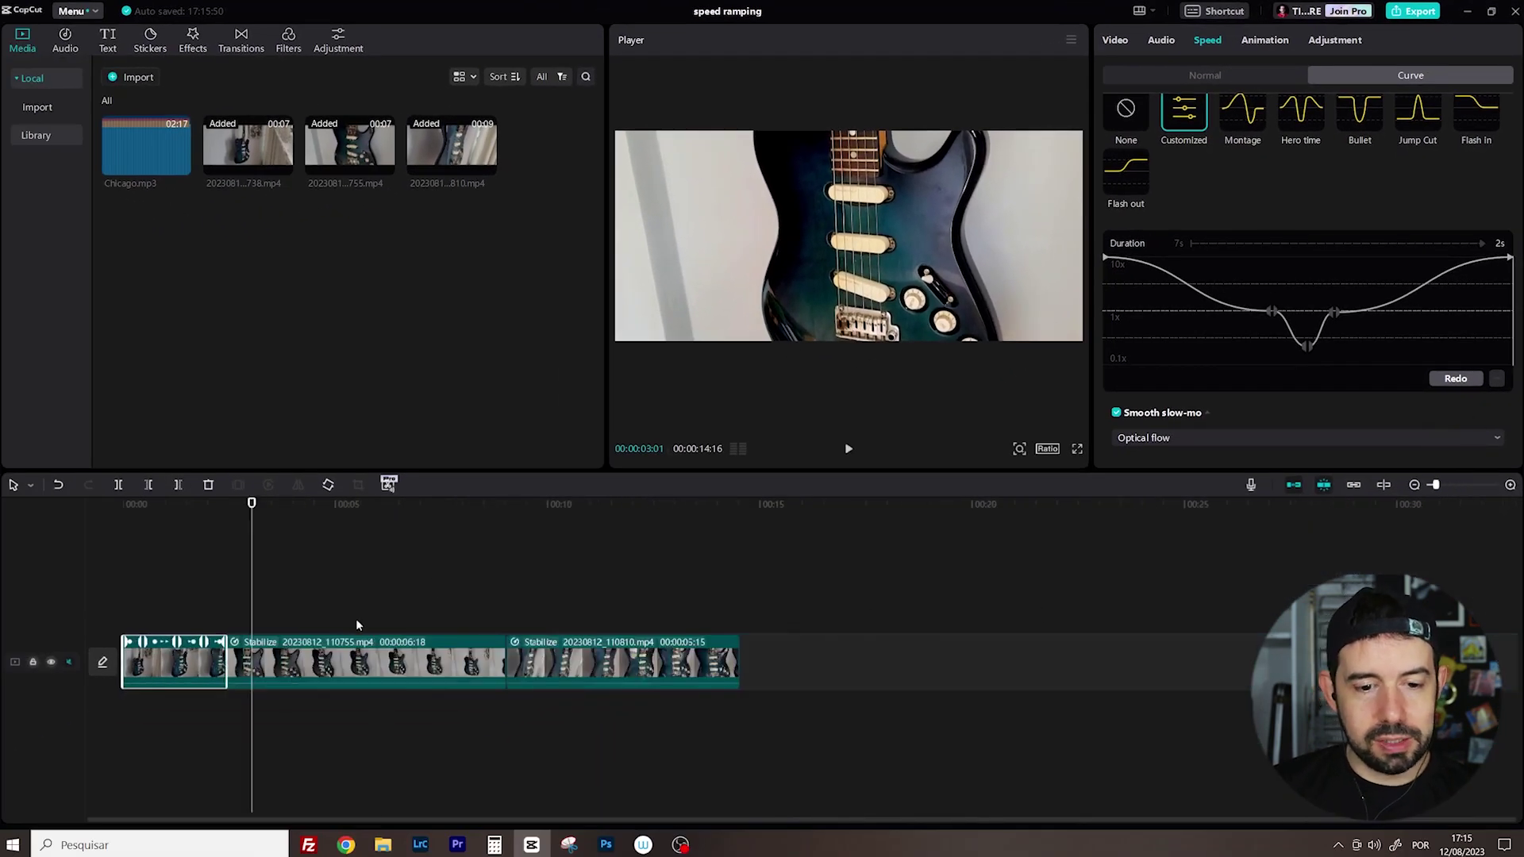
# Step: Shape the second clip's curve: both ends at 10x, middle dipped, side 1x points pulled inward
pyautogui.click(338, 654)
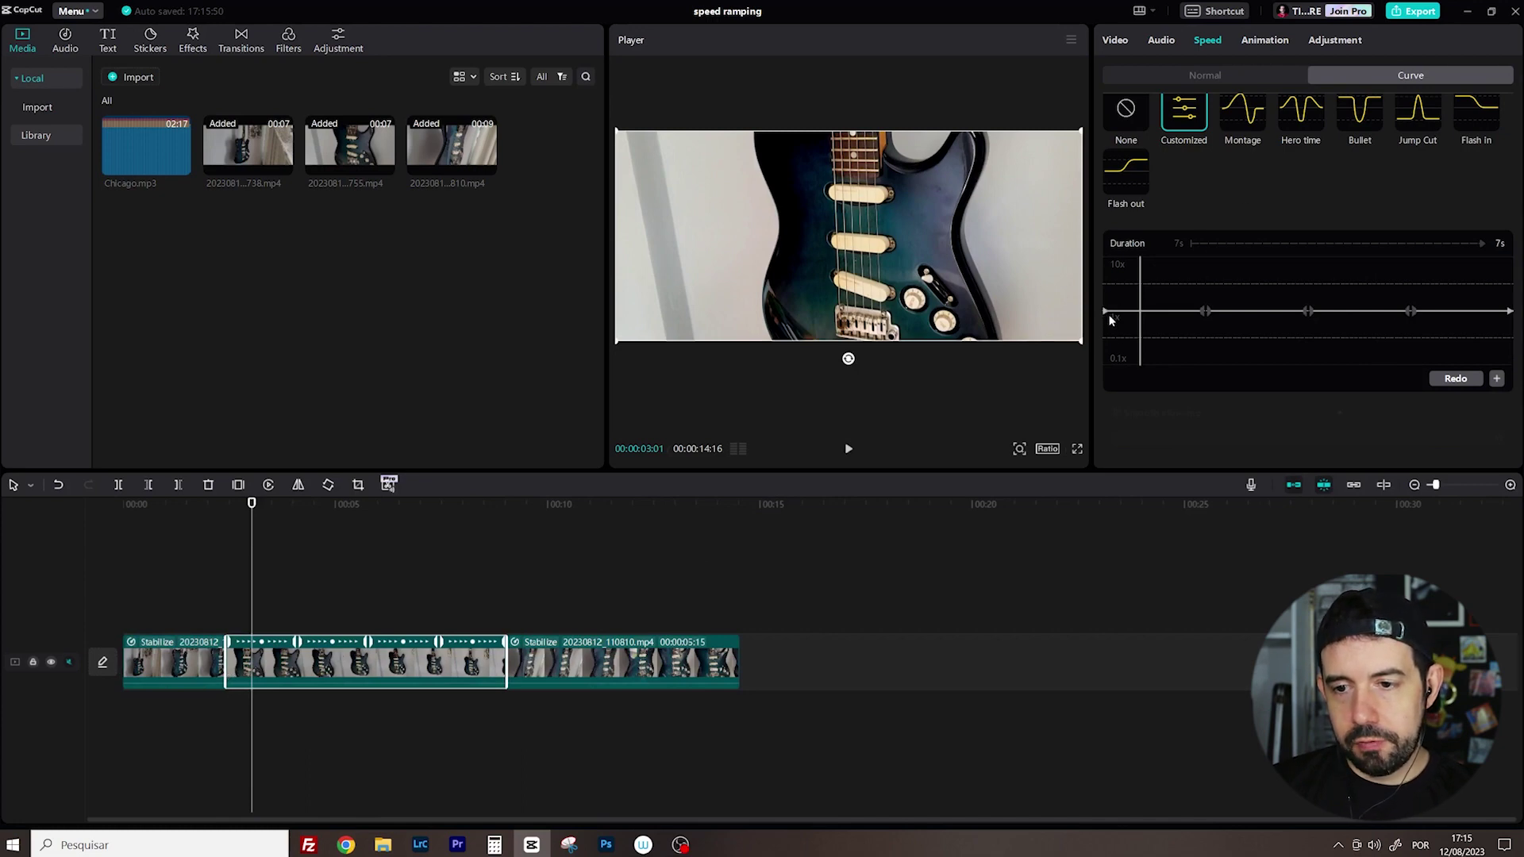
pyautogui.moveTo(1107, 312); pyautogui.dragTo(1107, 260)
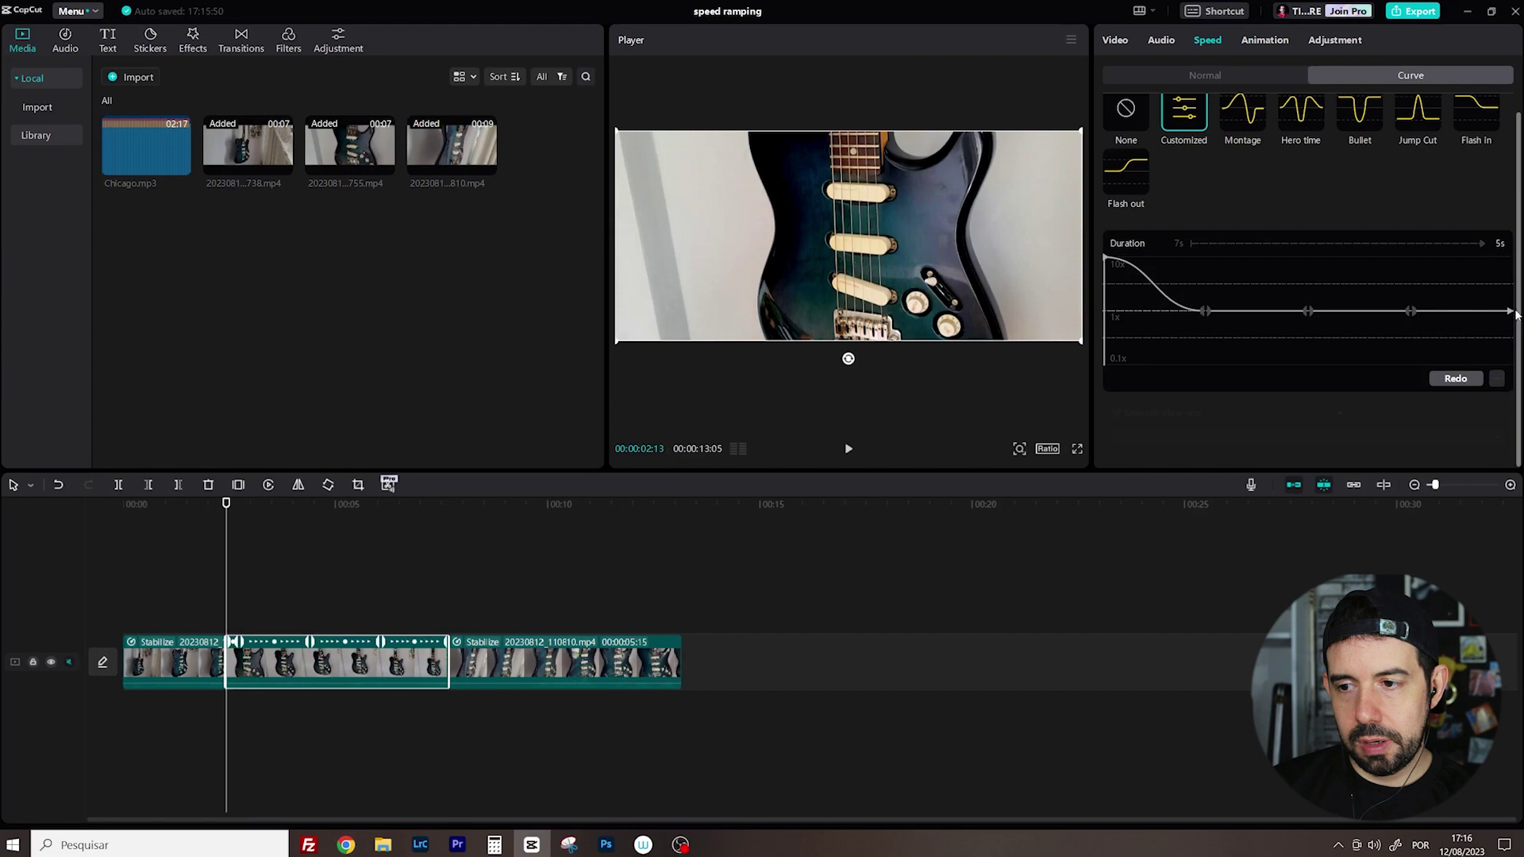
pyautogui.moveTo(1510, 312); pyautogui.dragTo(1508, 256)
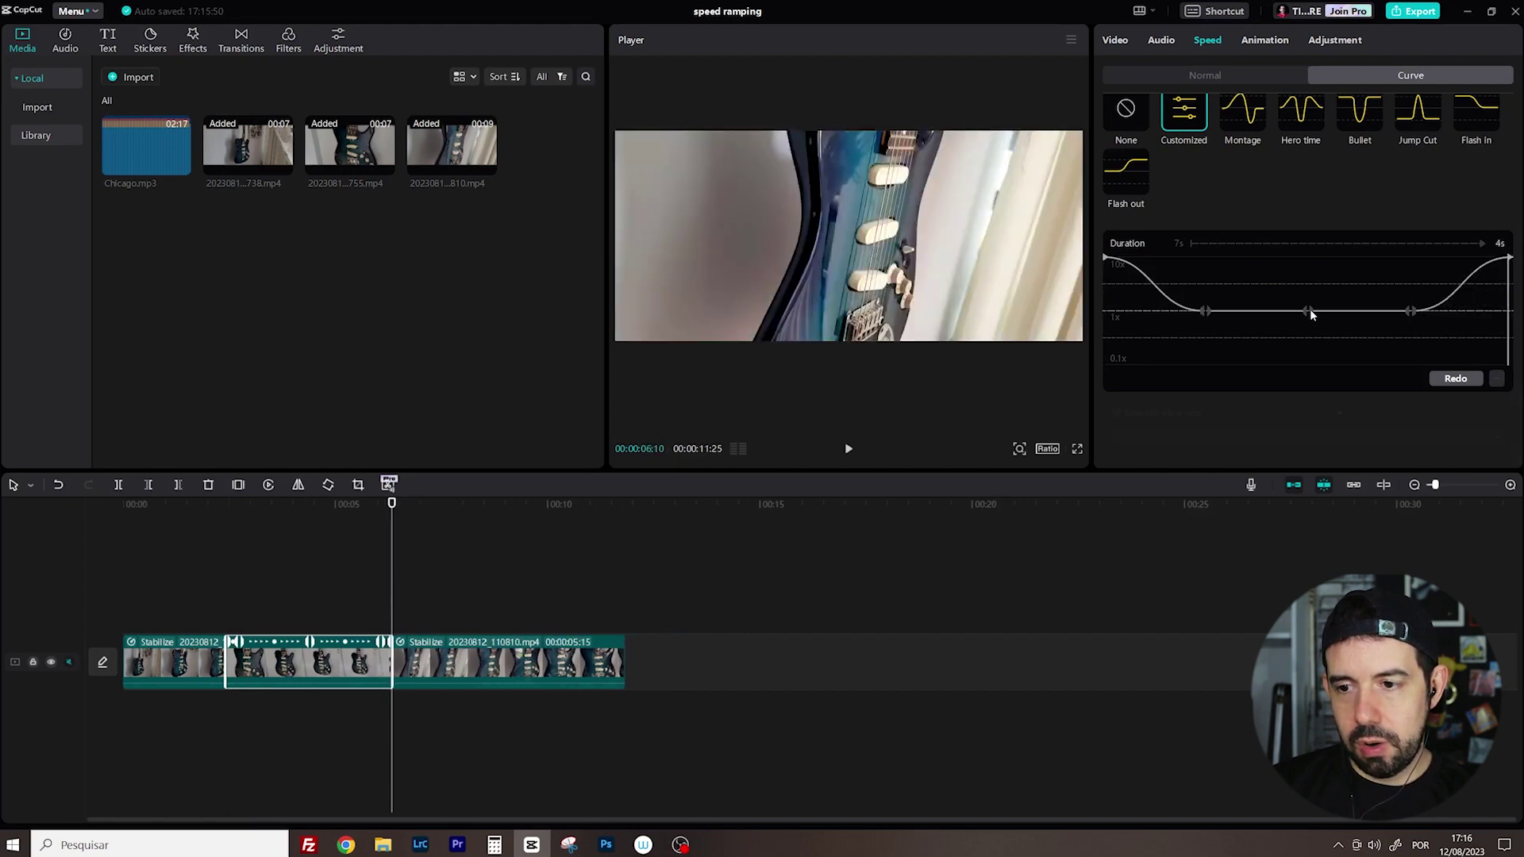
pyautogui.moveTo(1310, 312); pyautogui.dragTo(1307, 347)
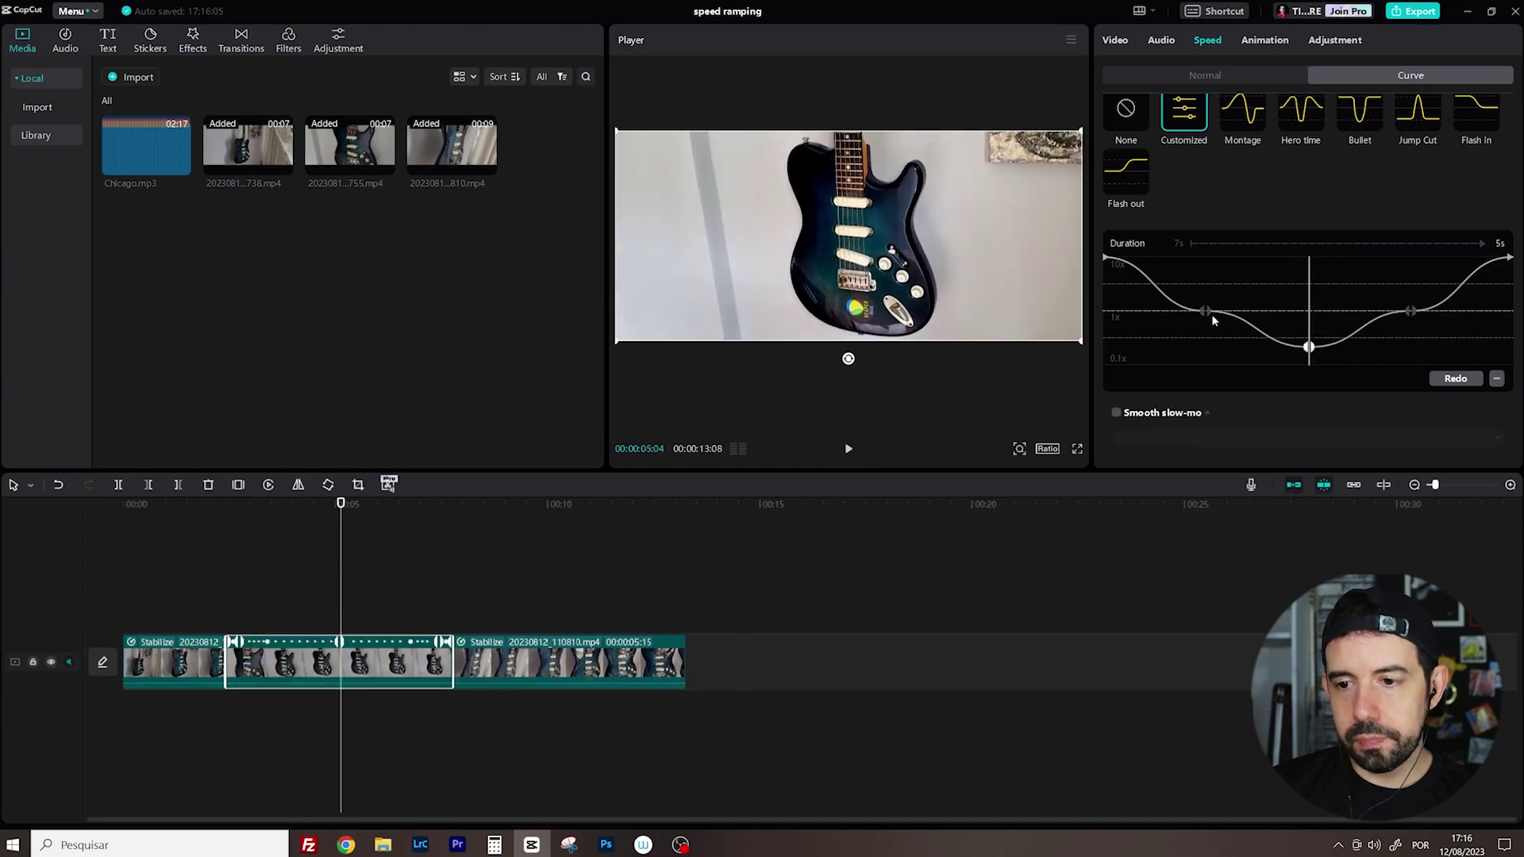
pyautogui.click(1206, 312)
pyautogui.moveTo(1206, 312); pyautogui.dragTo(1275, 315)
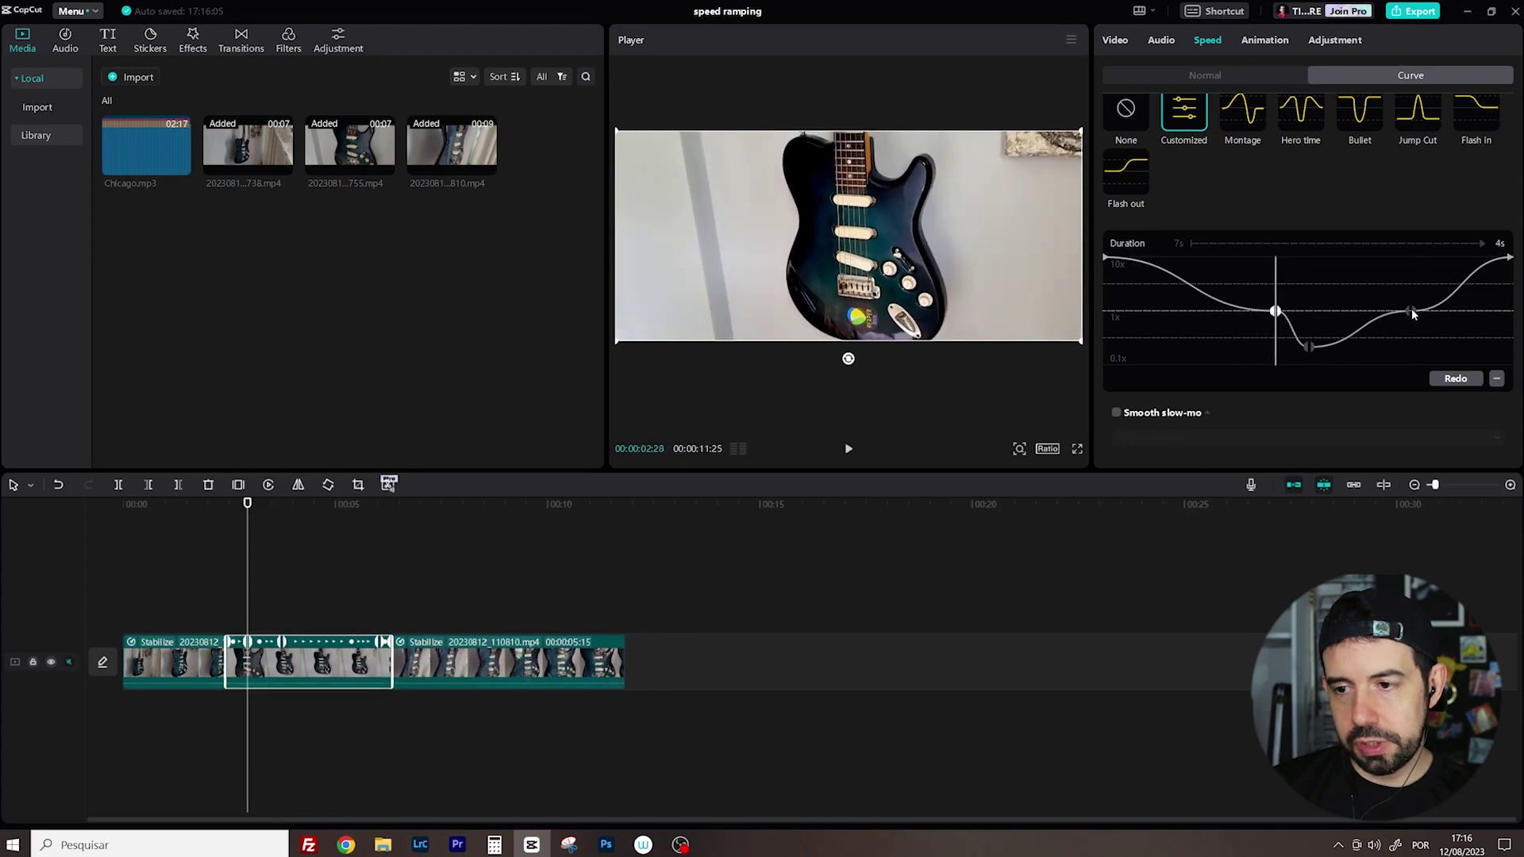
pyautogui.click(1359, 315)
pyautogui.moveTo(1410, 311); pyautogui.dragTo(1331, 313)
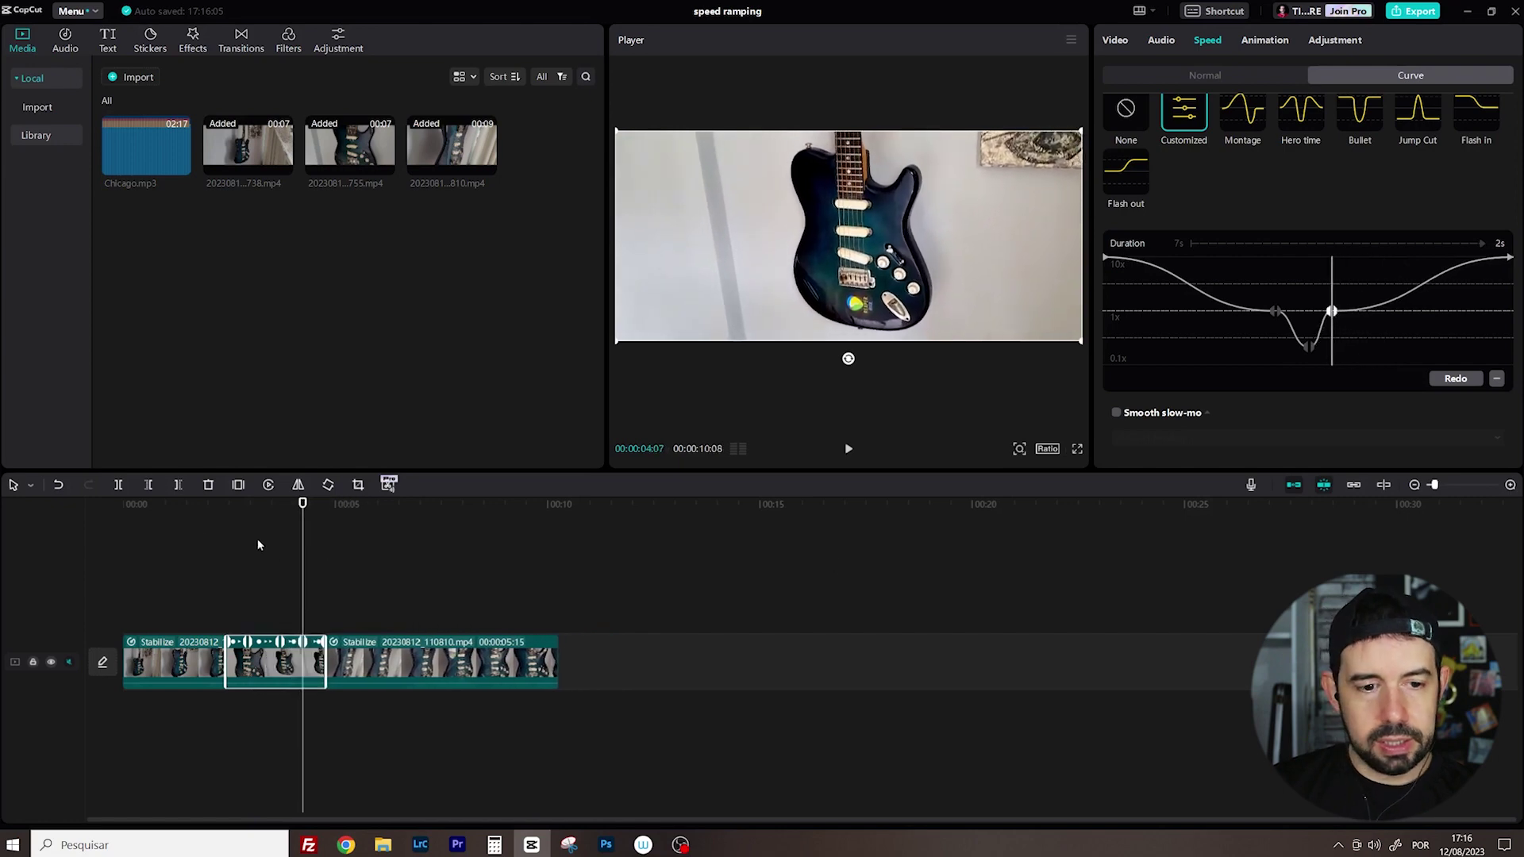
# Step: Preview the second clip's ramp, nudge the 1x points around the dip, and preview again
pyautogui.click(233, 505)
pyautogui.press('space')
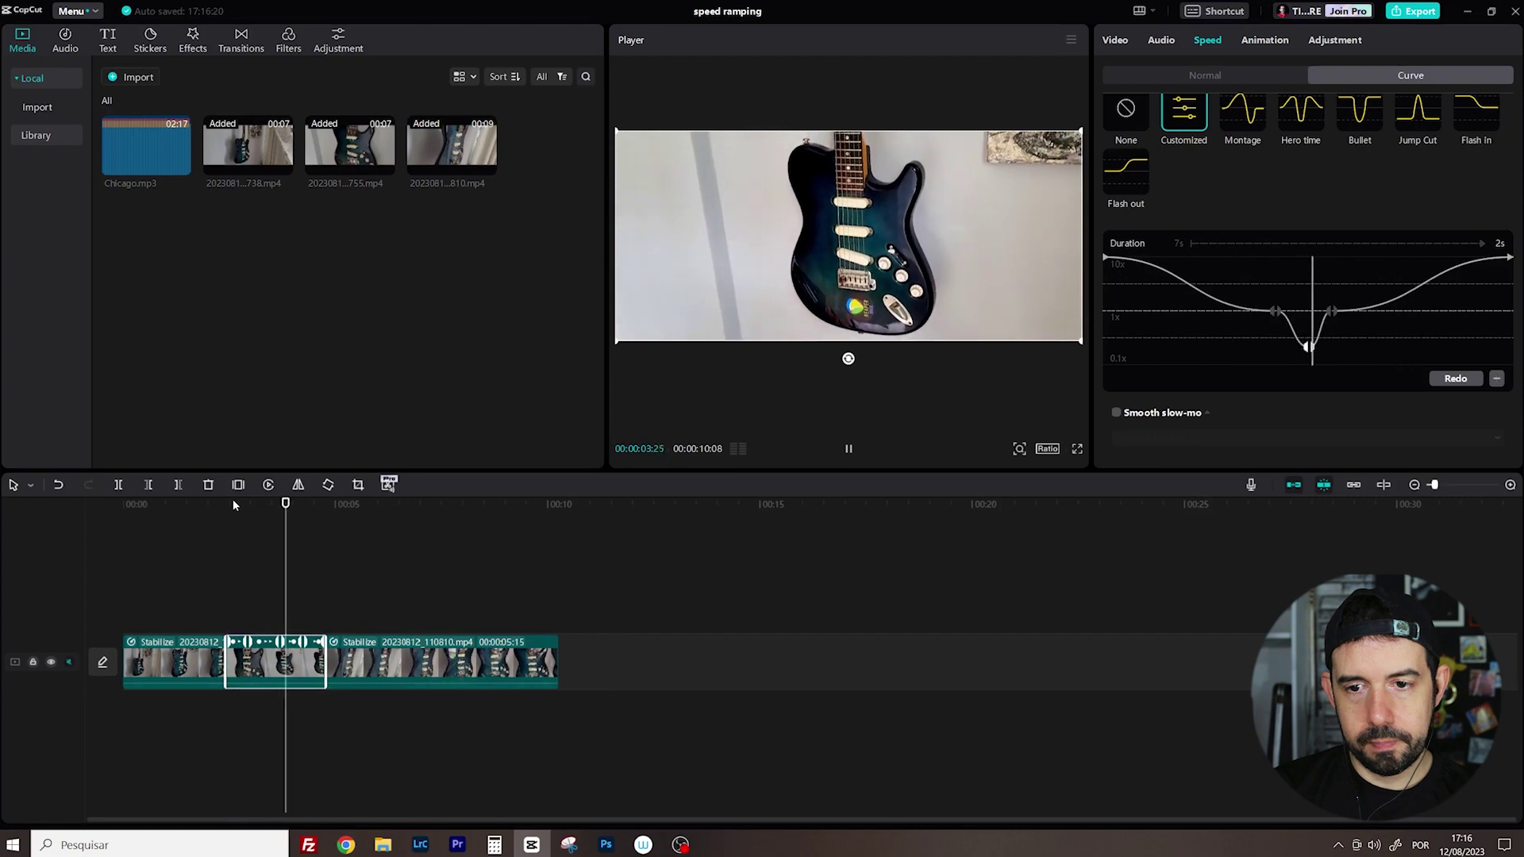
pyautogui.press('space')
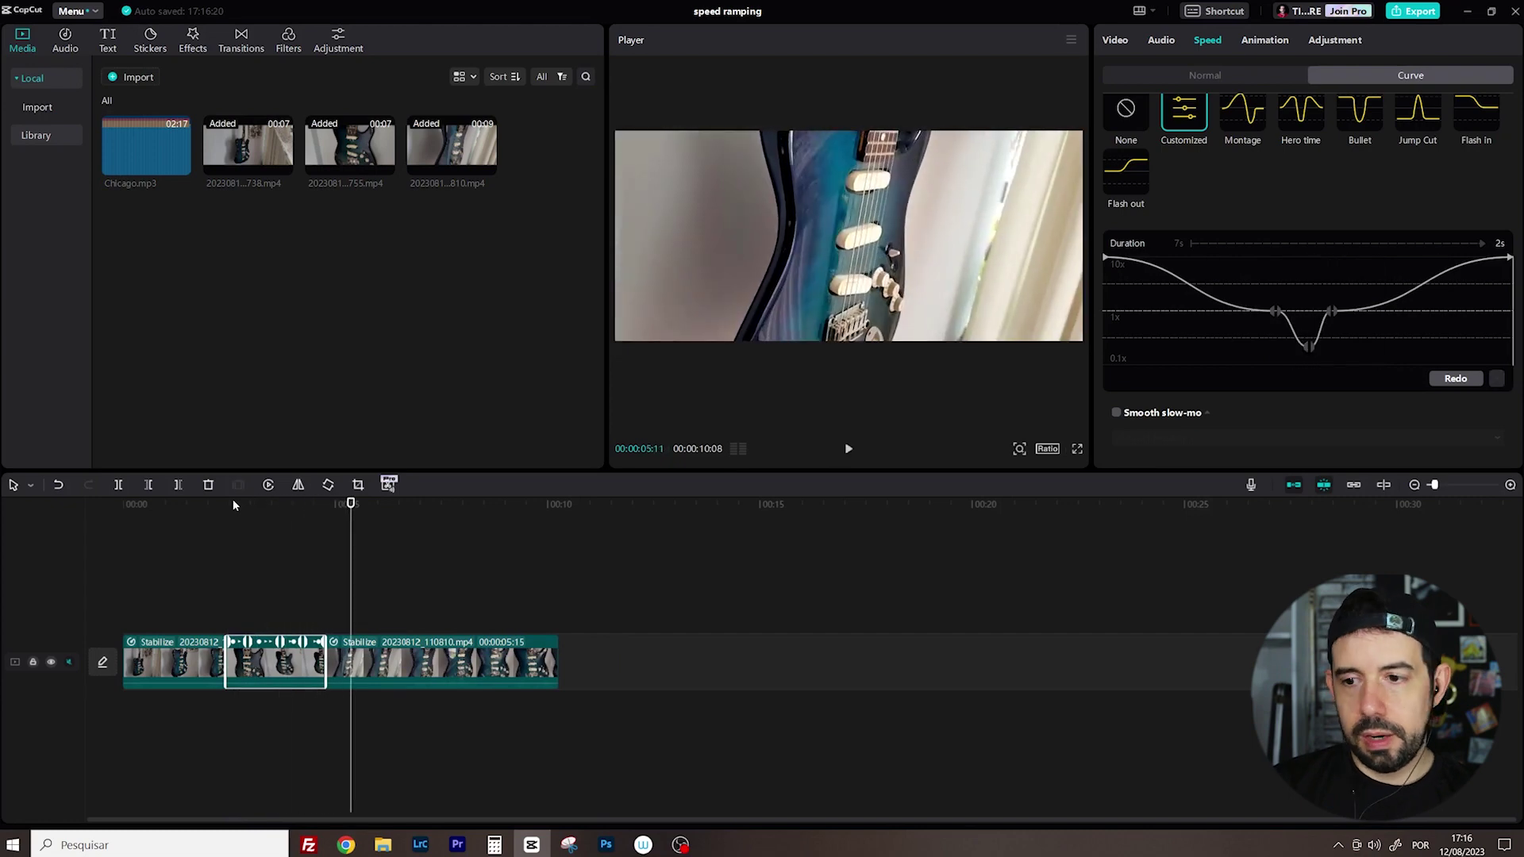
pyautogui.click(277, 505)
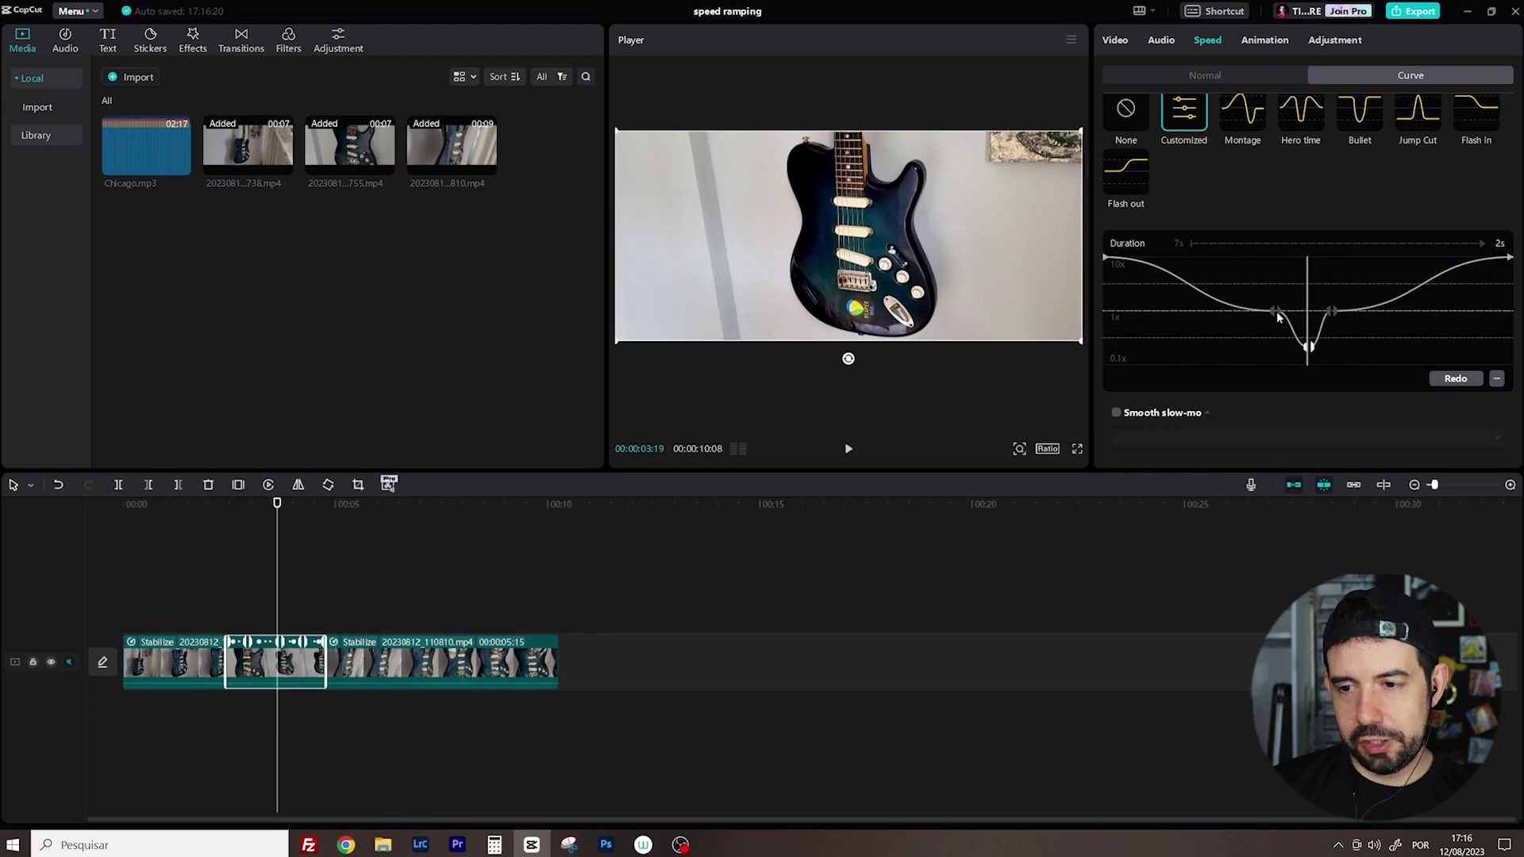
pyautogui.moveTo(1277, 314); pyautogui.dragTo(1284, 312)
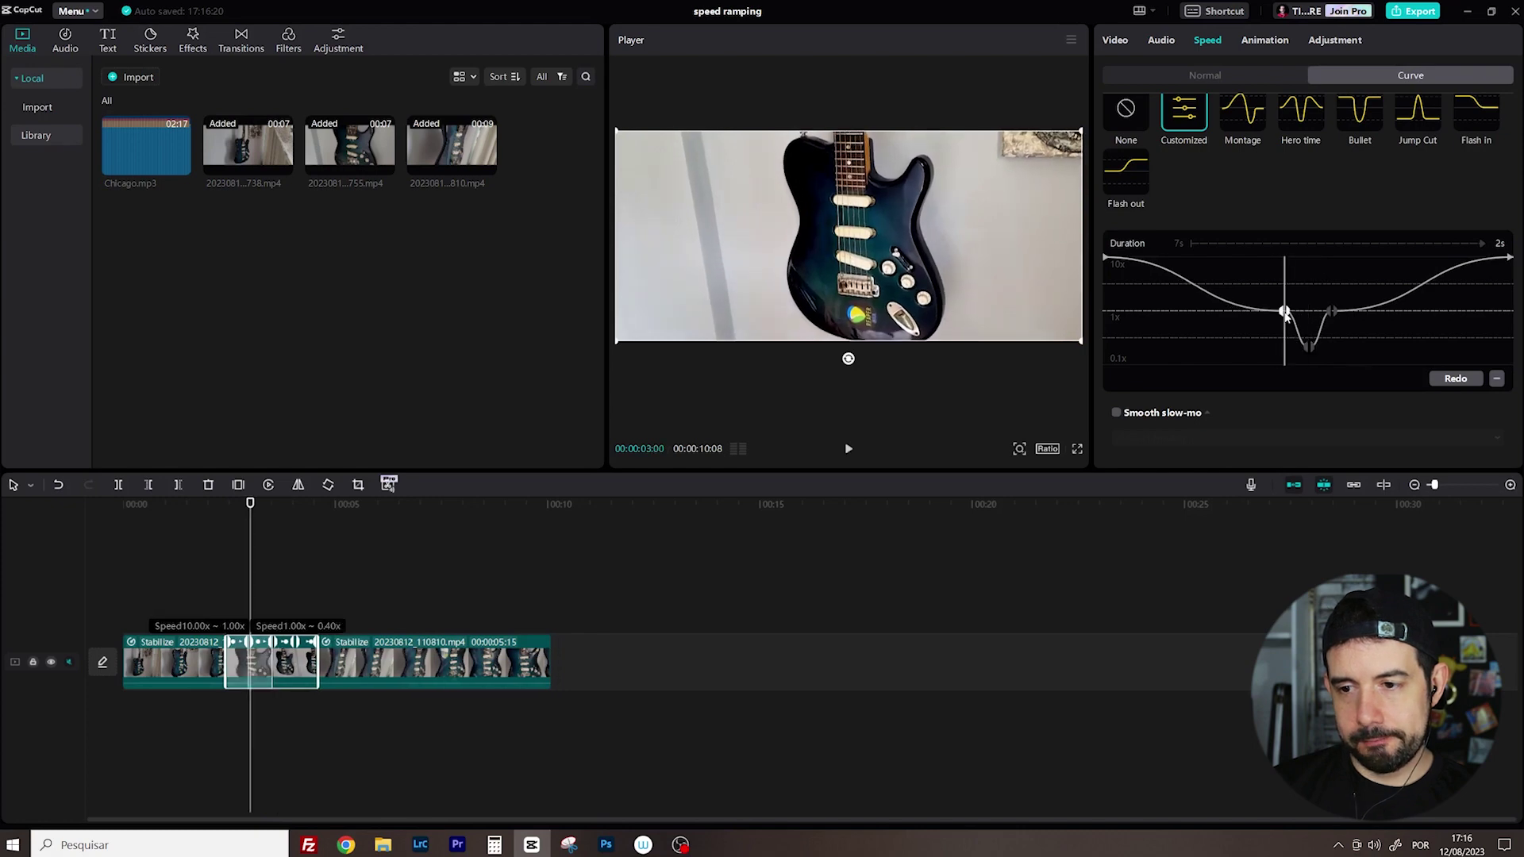
pyautogui.click(1332, 312)
pyautogui.moveTo(1332, 312); pyautogui.dragTo(1328, 311)
pyautogui.click(211, 509)
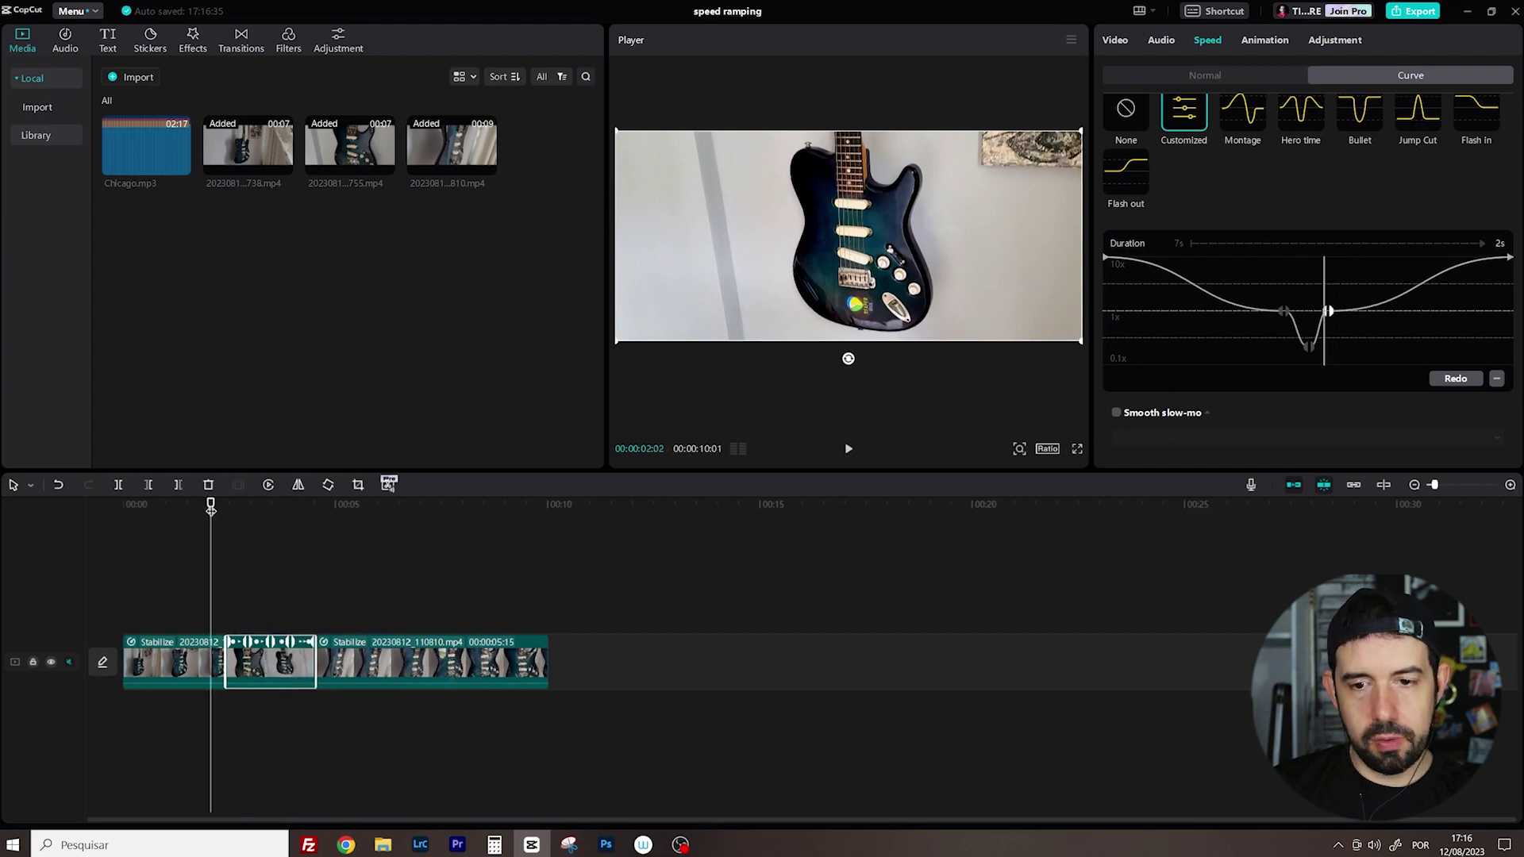
pyautogui.press('space')
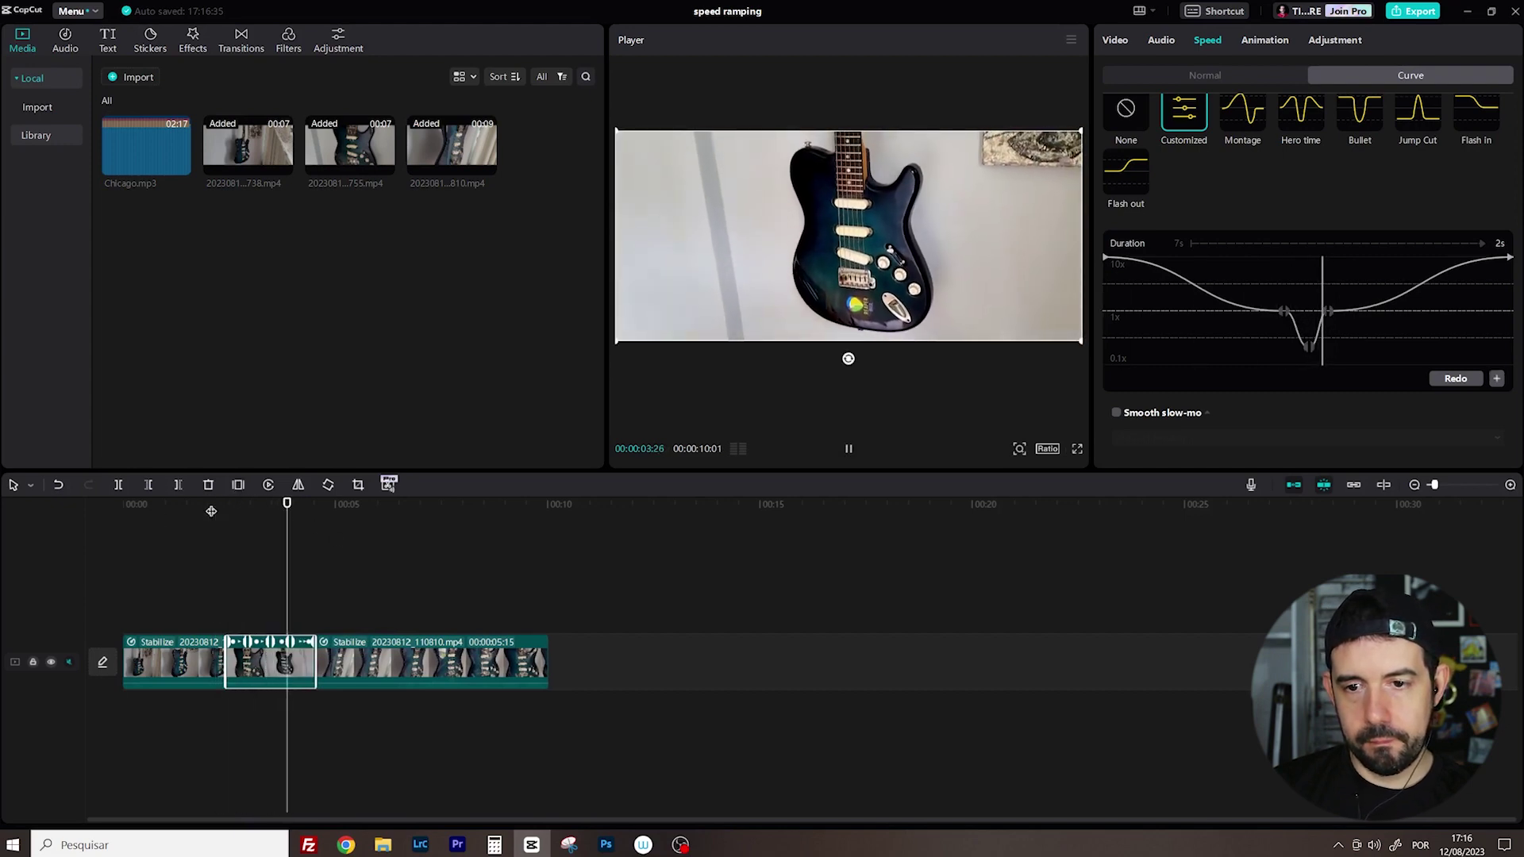
pyautogui.press('space')
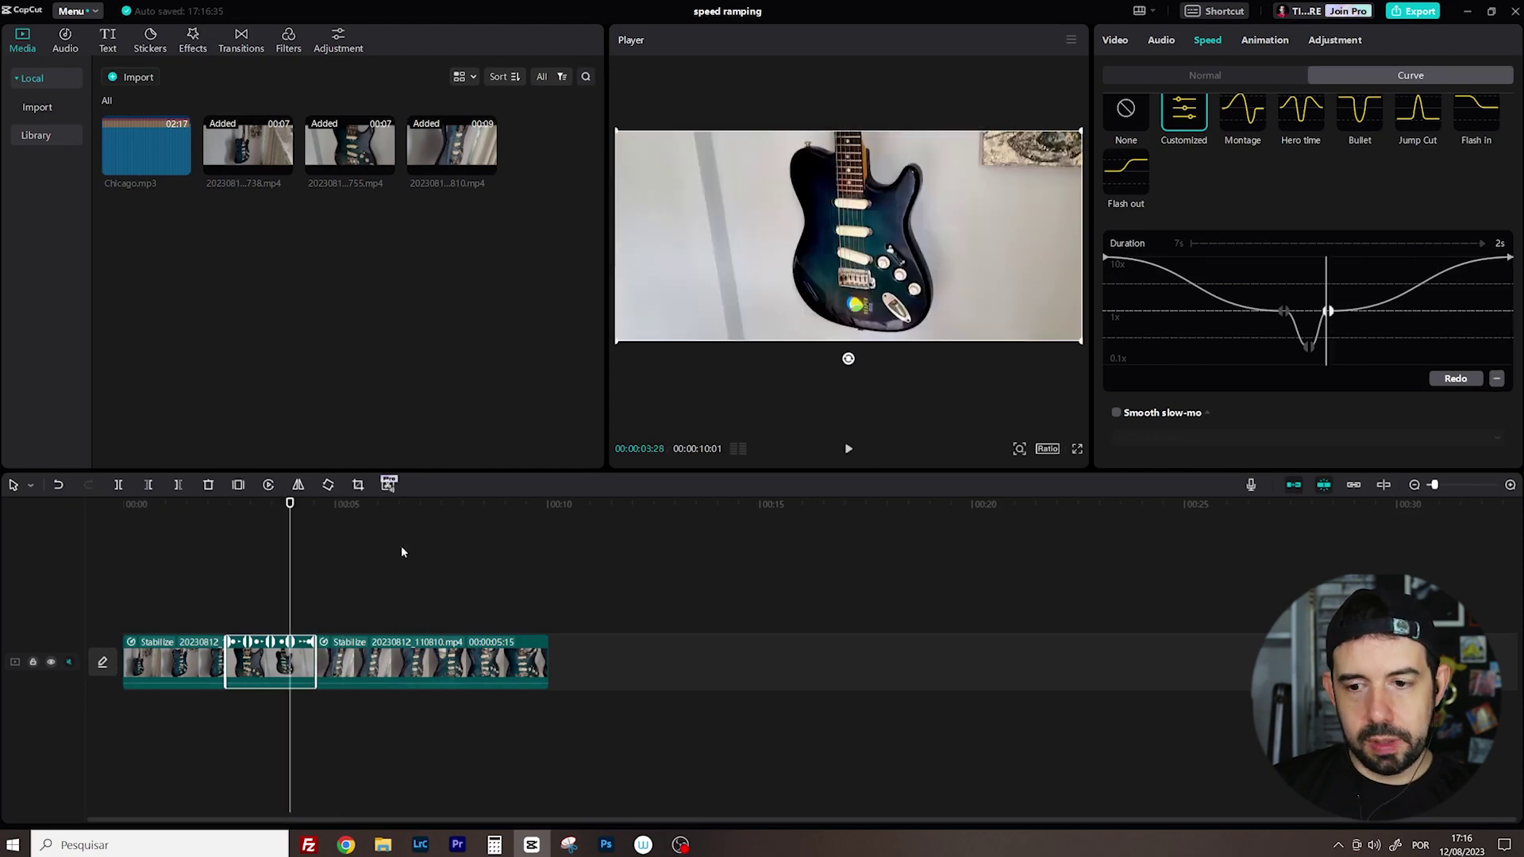
# Step: Enable Smooth slow-mo with Optical flow on the second clip and play the edit from the start
pyautogui.click(1117, 414)
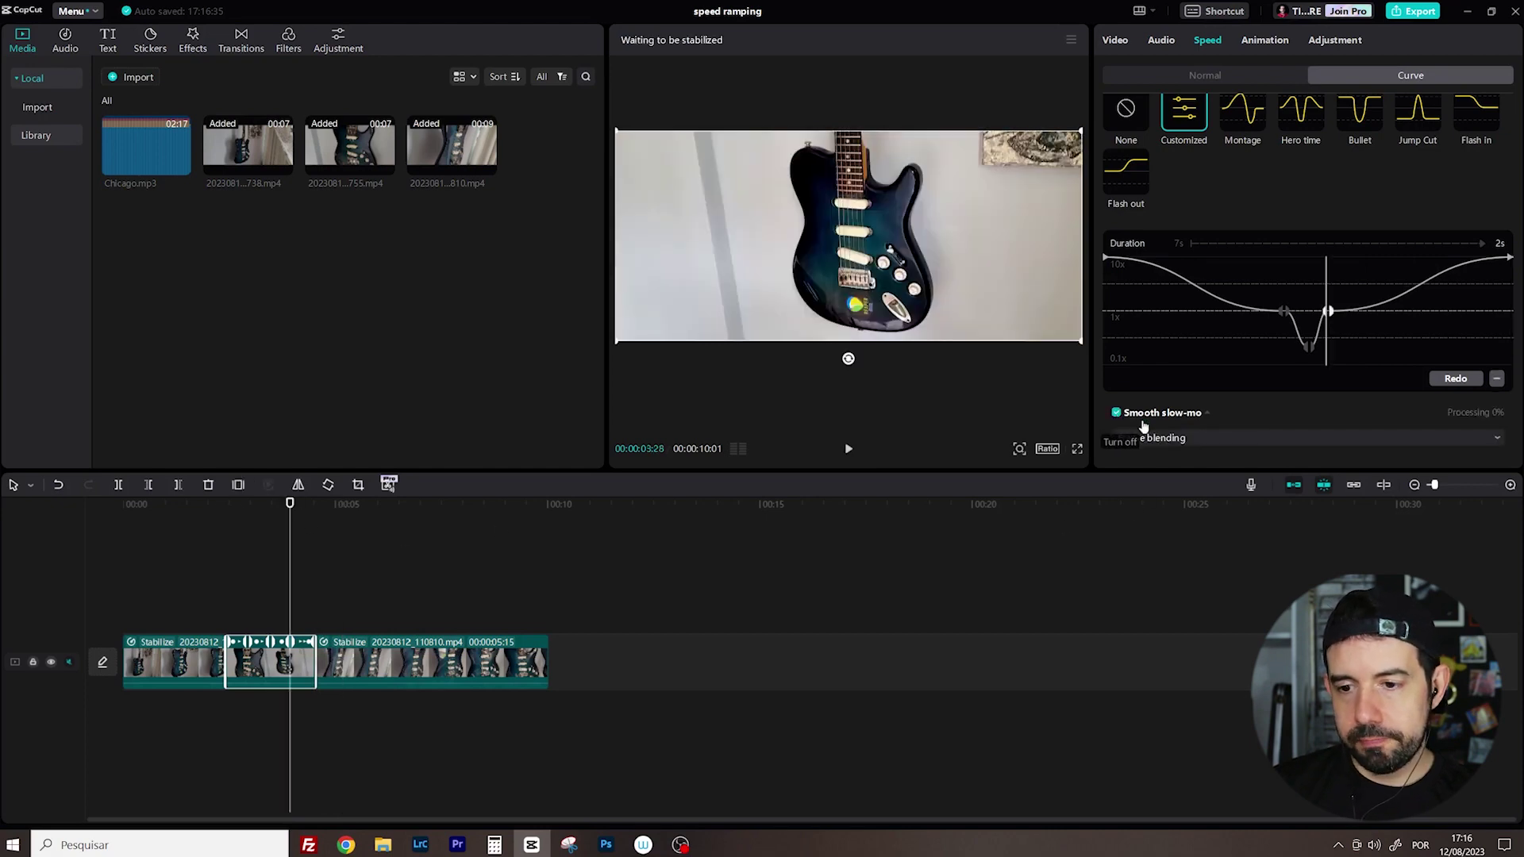
pyautogui.click(1203, 435)
pyautogui.click(1174, 500)
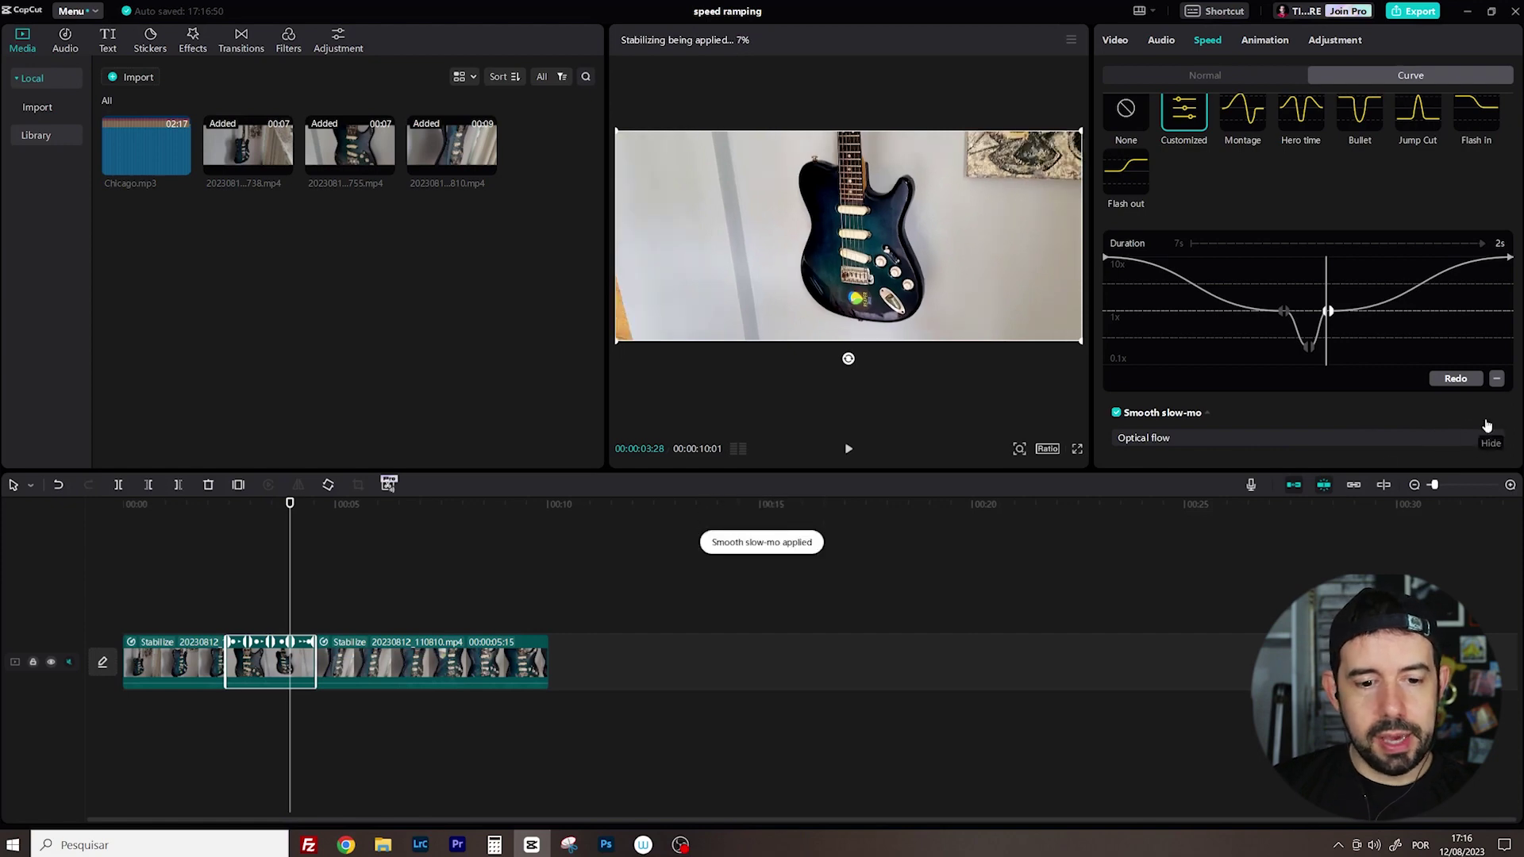
pyautogui.press('Home')
pyautogui.press('space')
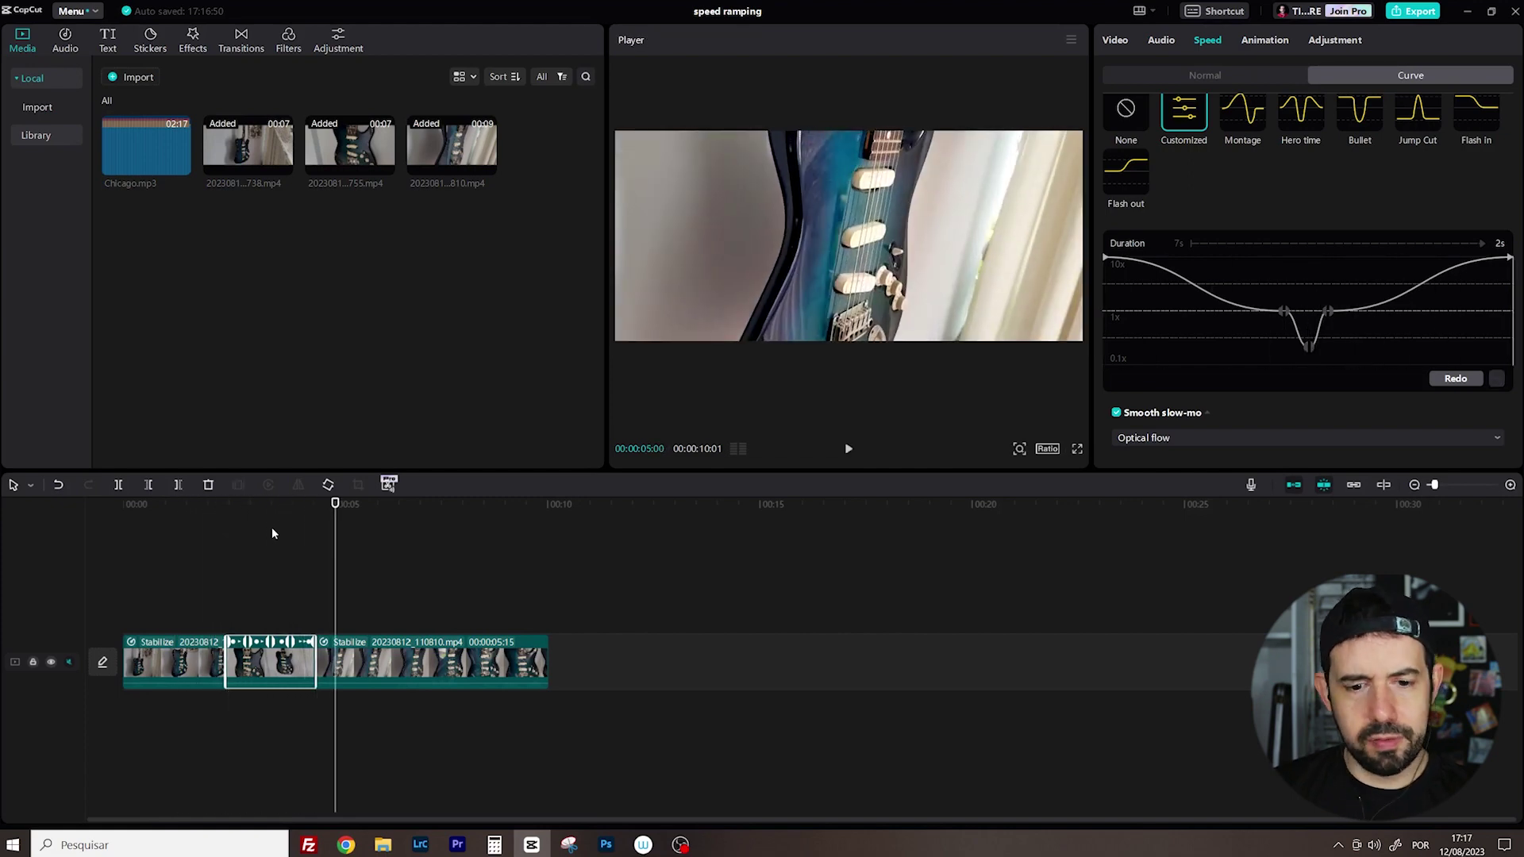
pyautogui.click(416, 508)
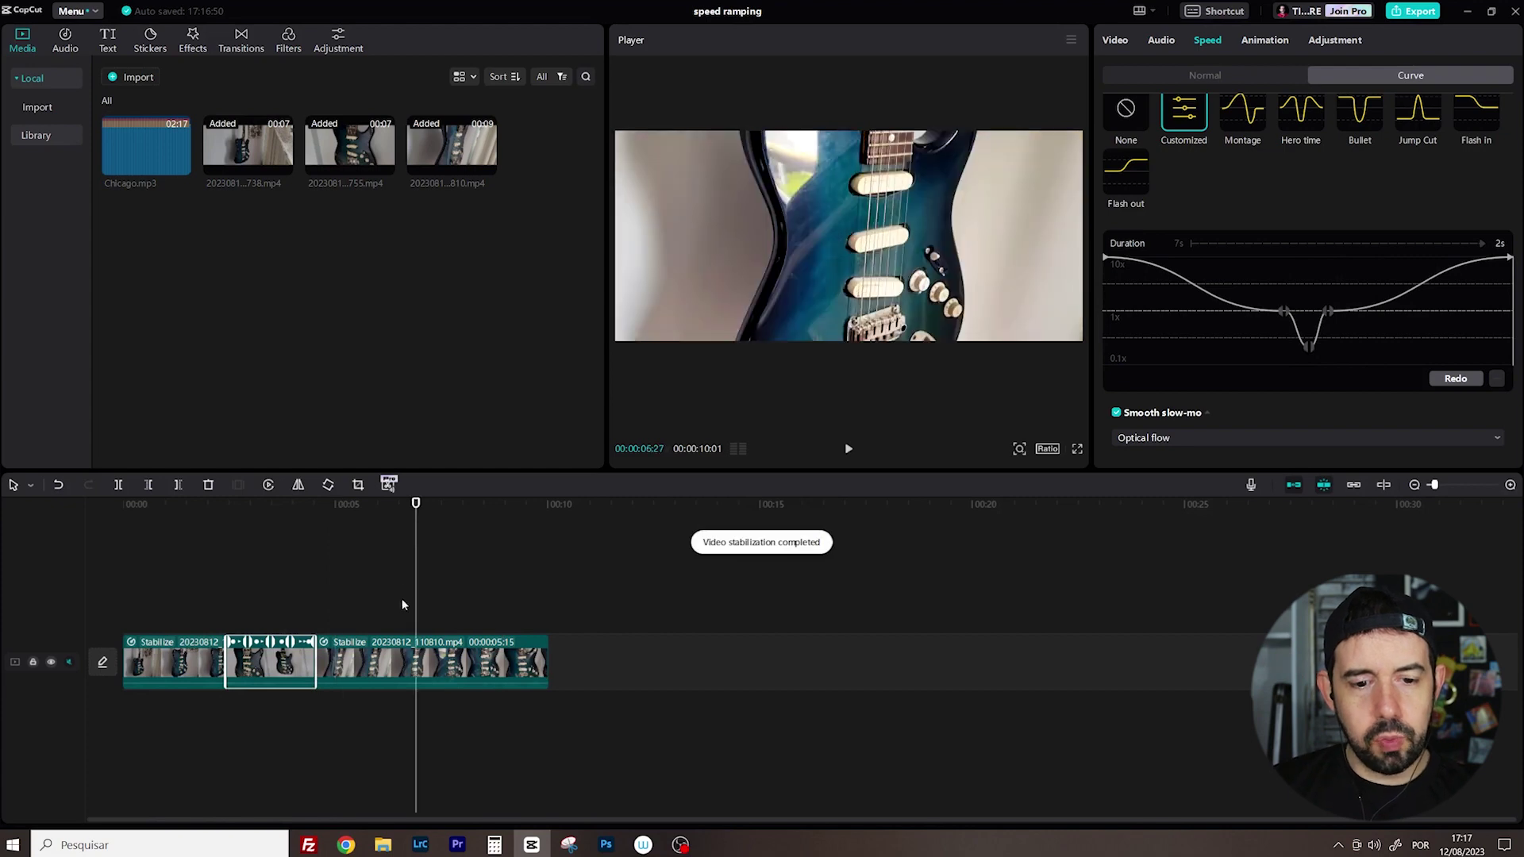
# Step: Shape the third clip's curve: start at 10x, middle dipped, 1x points moved inward, end raised
pyautogui.click(409, 662)
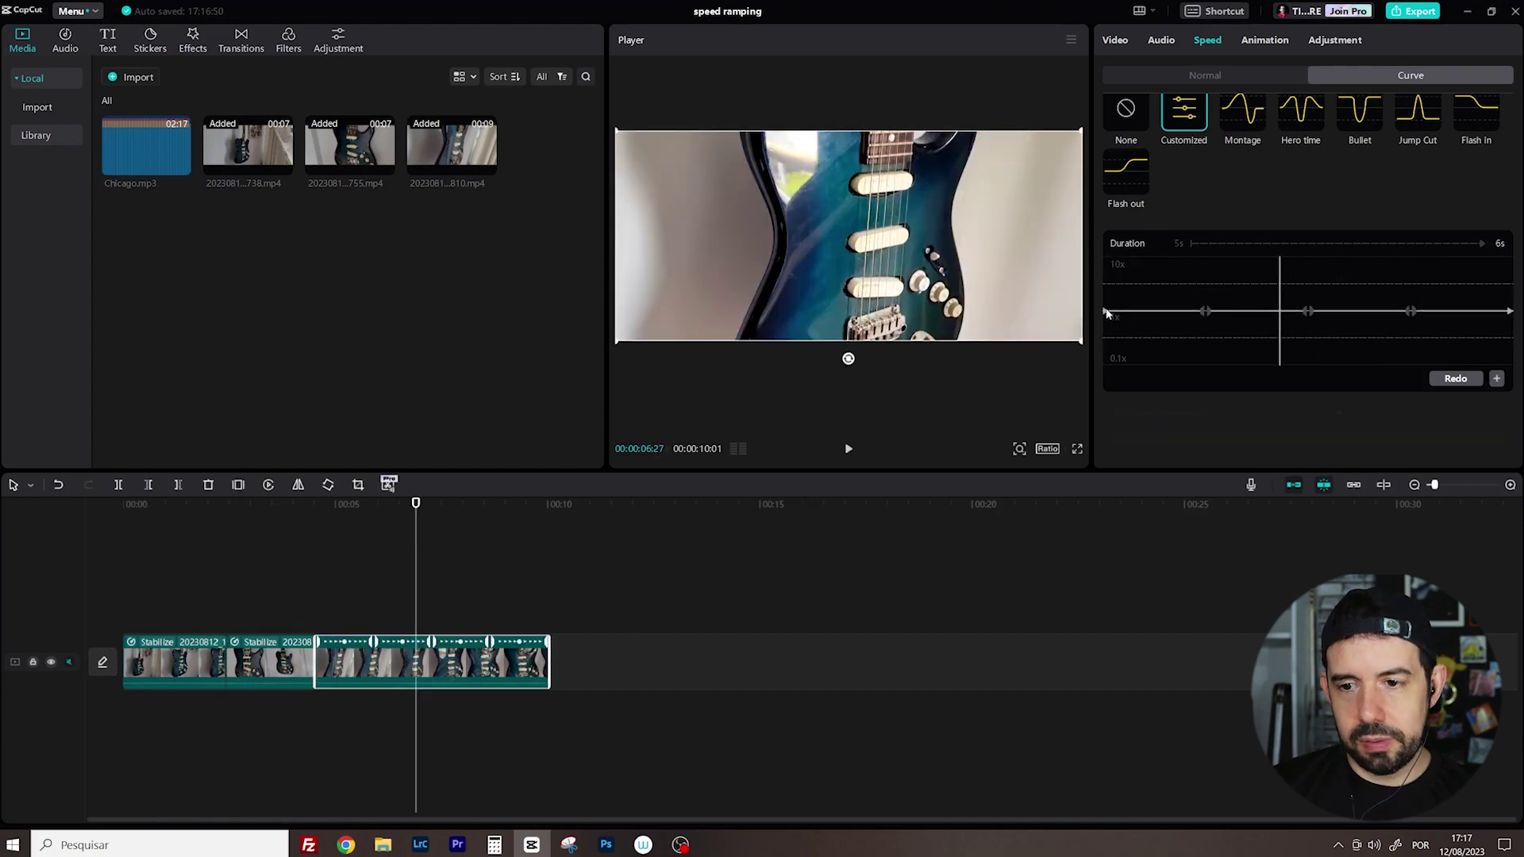
pyautogui.moveTo(1106, 315); pyautogui.dragTo(1105, 259)
pyautogui.click(1307, 312)
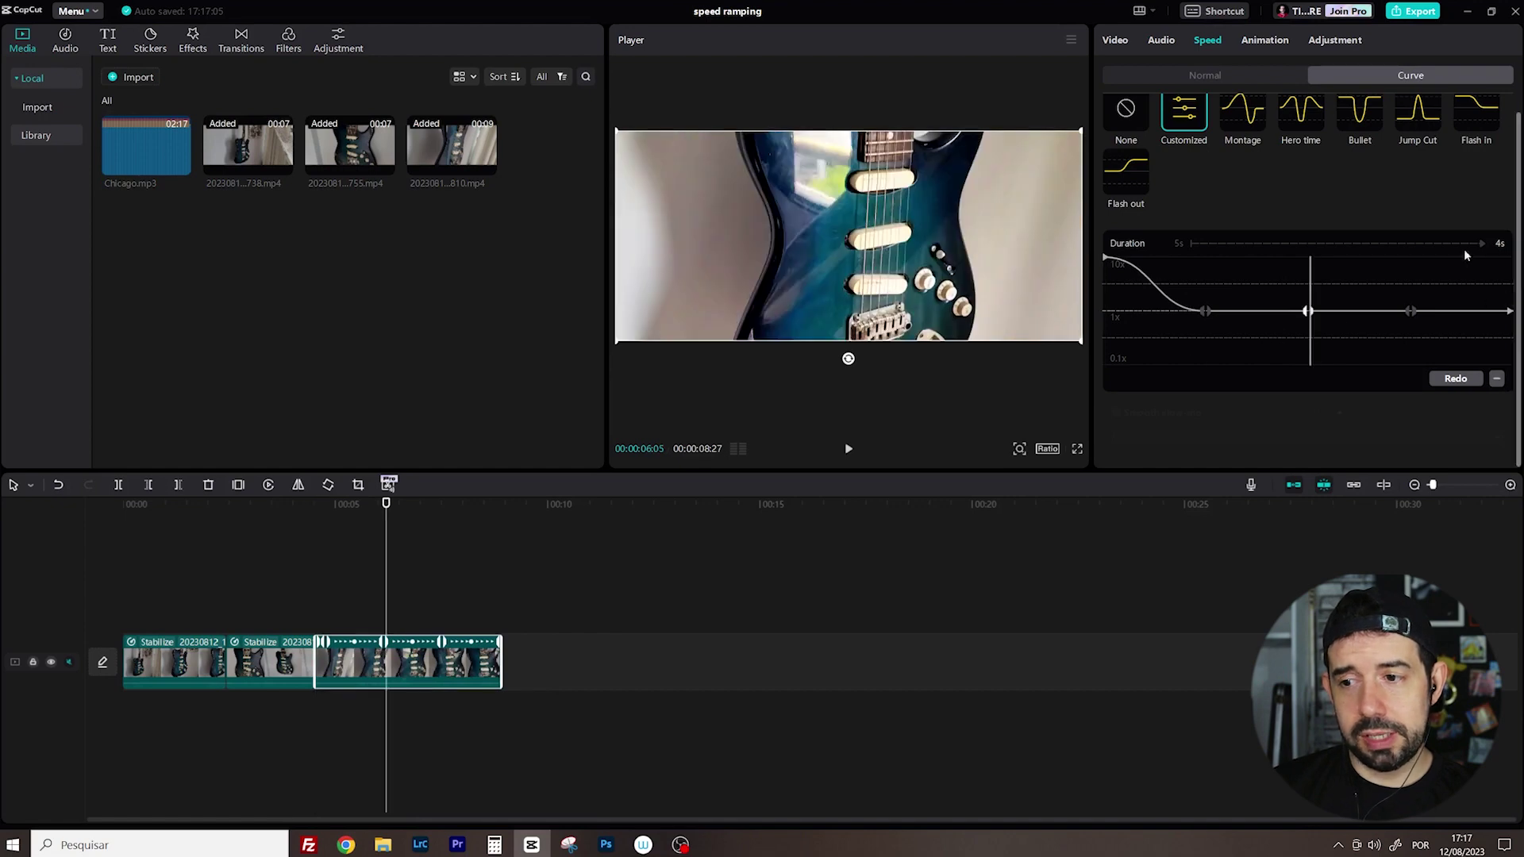
pyautogui.click(1307, 319)
pyautogui.click(1306, 341)
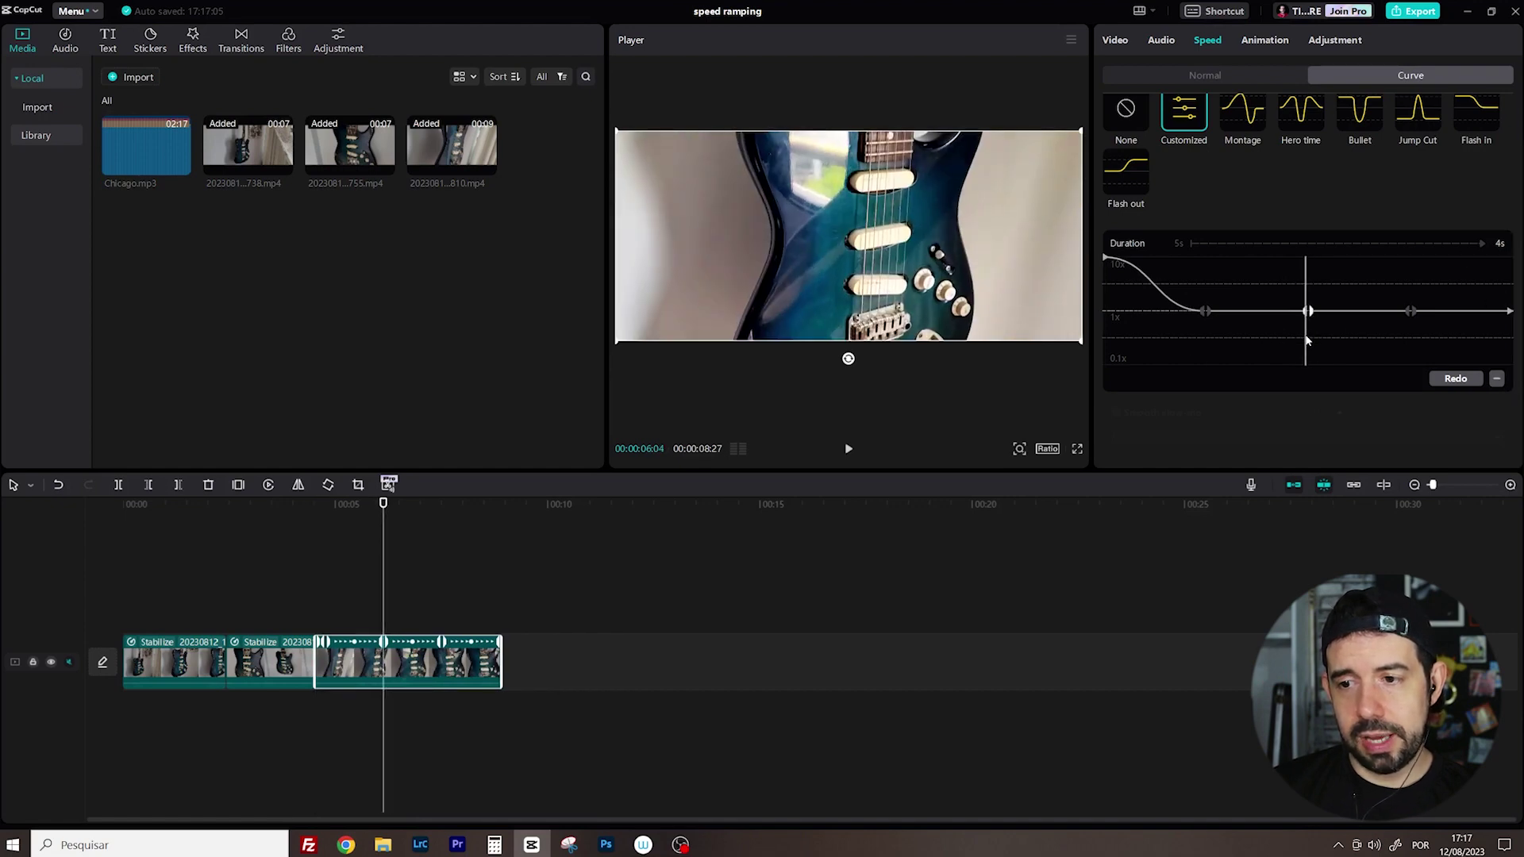
pyautogui.moveTo(1308, 317); pyautogui.dragTo(1308, 346)
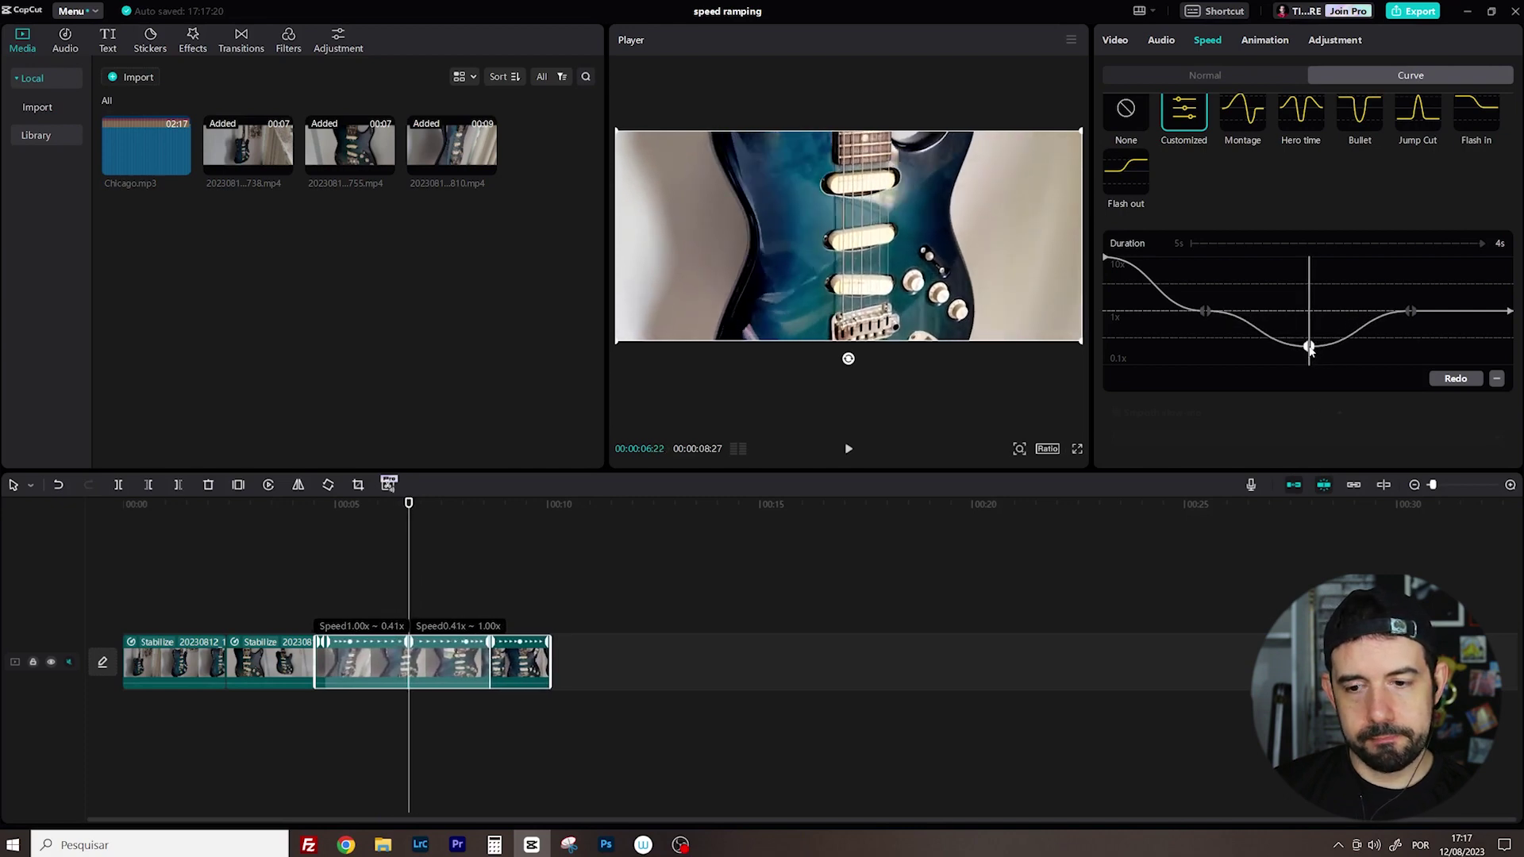
pyautogui.moveTo(1206, 311); pyautogui.dragTo(1281, 314)
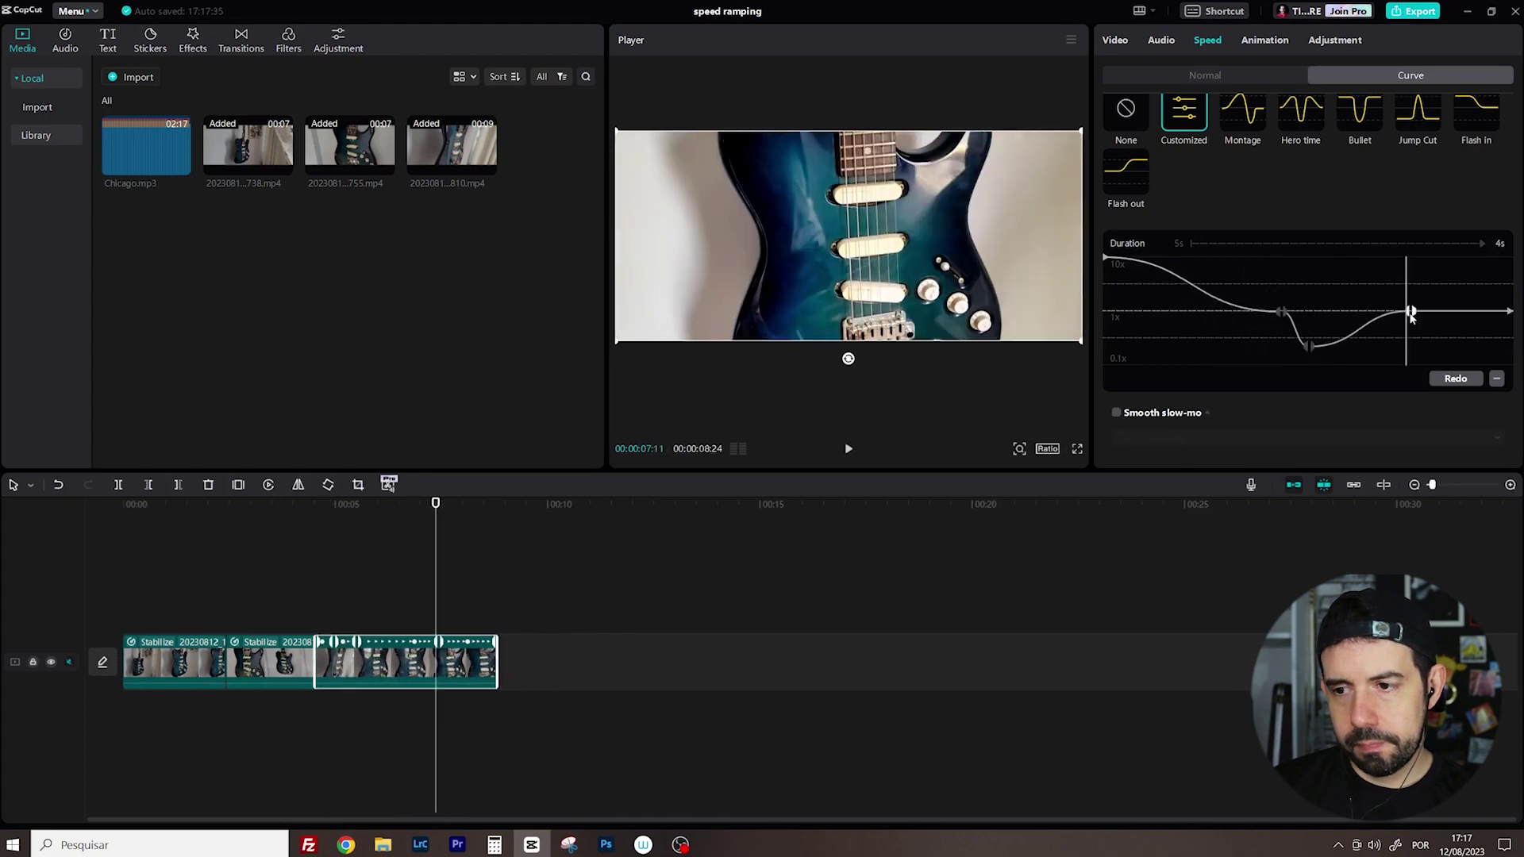
pyautogui.moveTo(1410, 312); pyautogui.dragTo(1343, 293)
pyautogui.click(1308, 346)
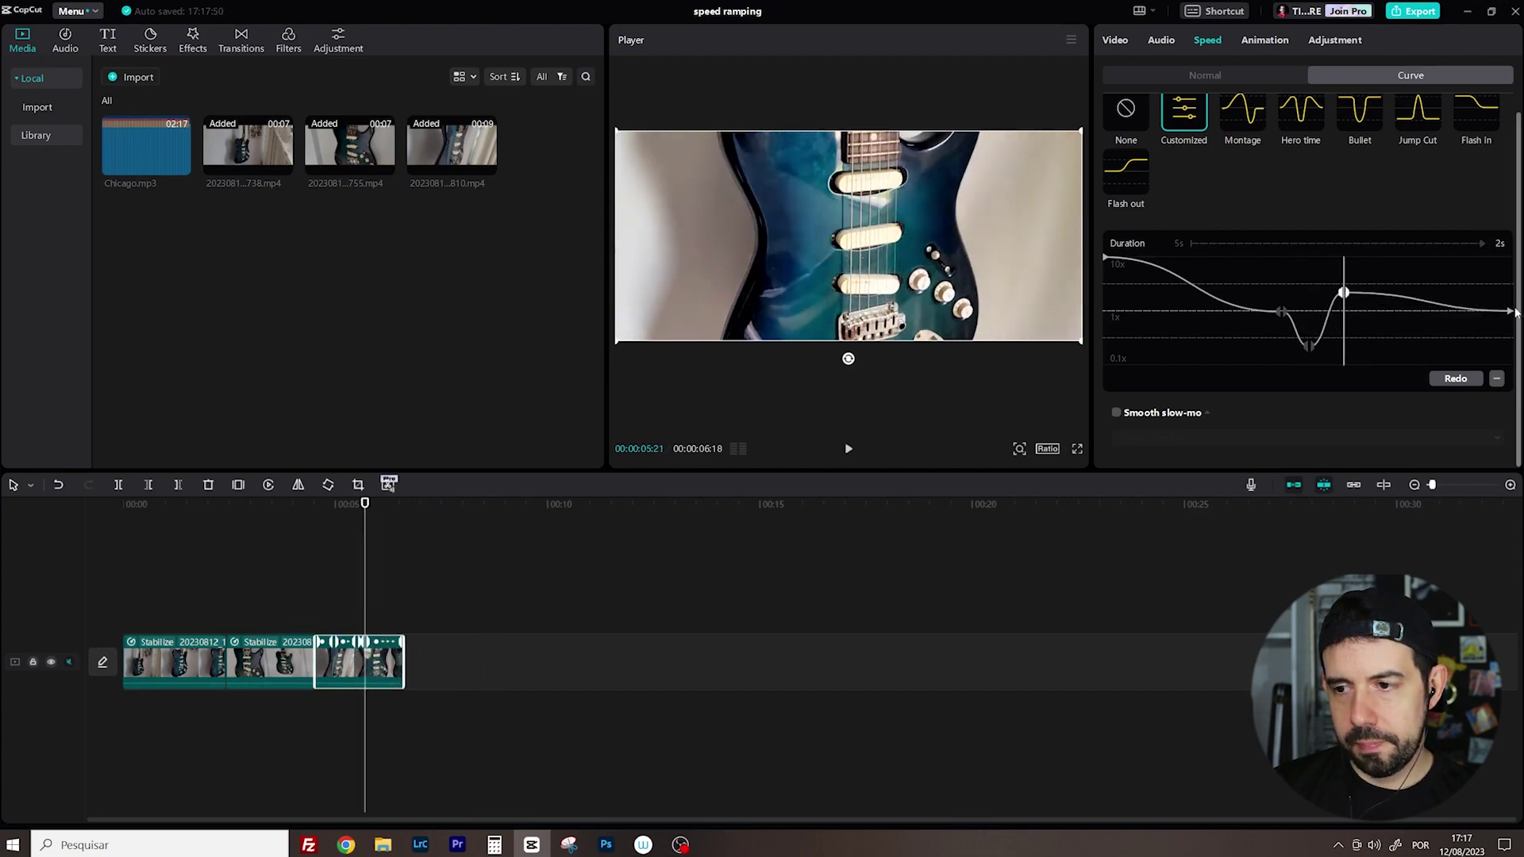
pyautogui.moveTo(1511, 312); pyautogui.dragTo(1509, 293)
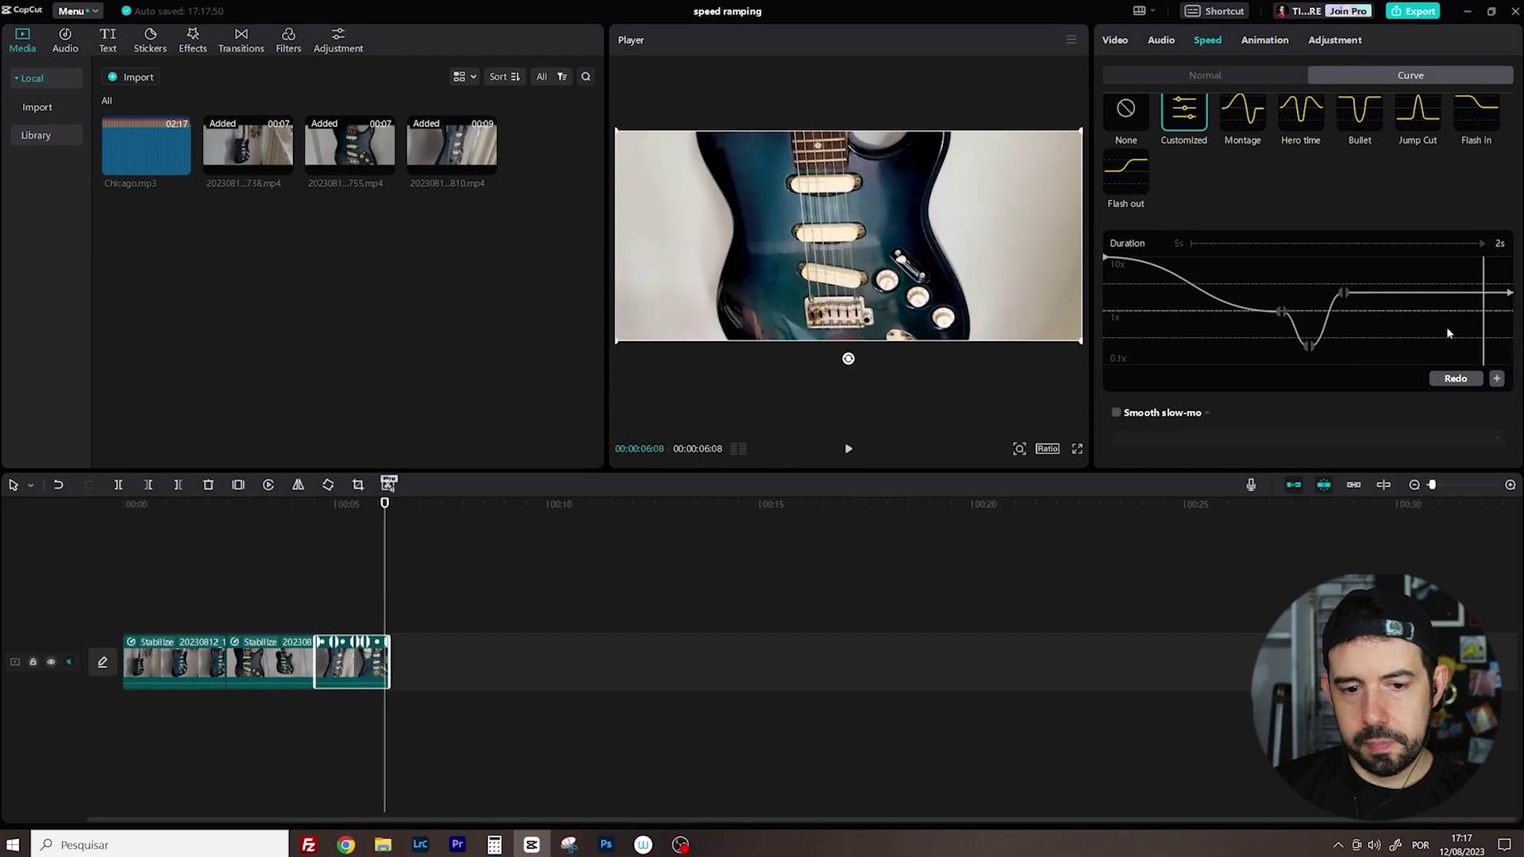
# Step: Play back the third clip's ramp and review the edit across the first cut
pyautogui.click(301, 512)
pyautogui.press('space')
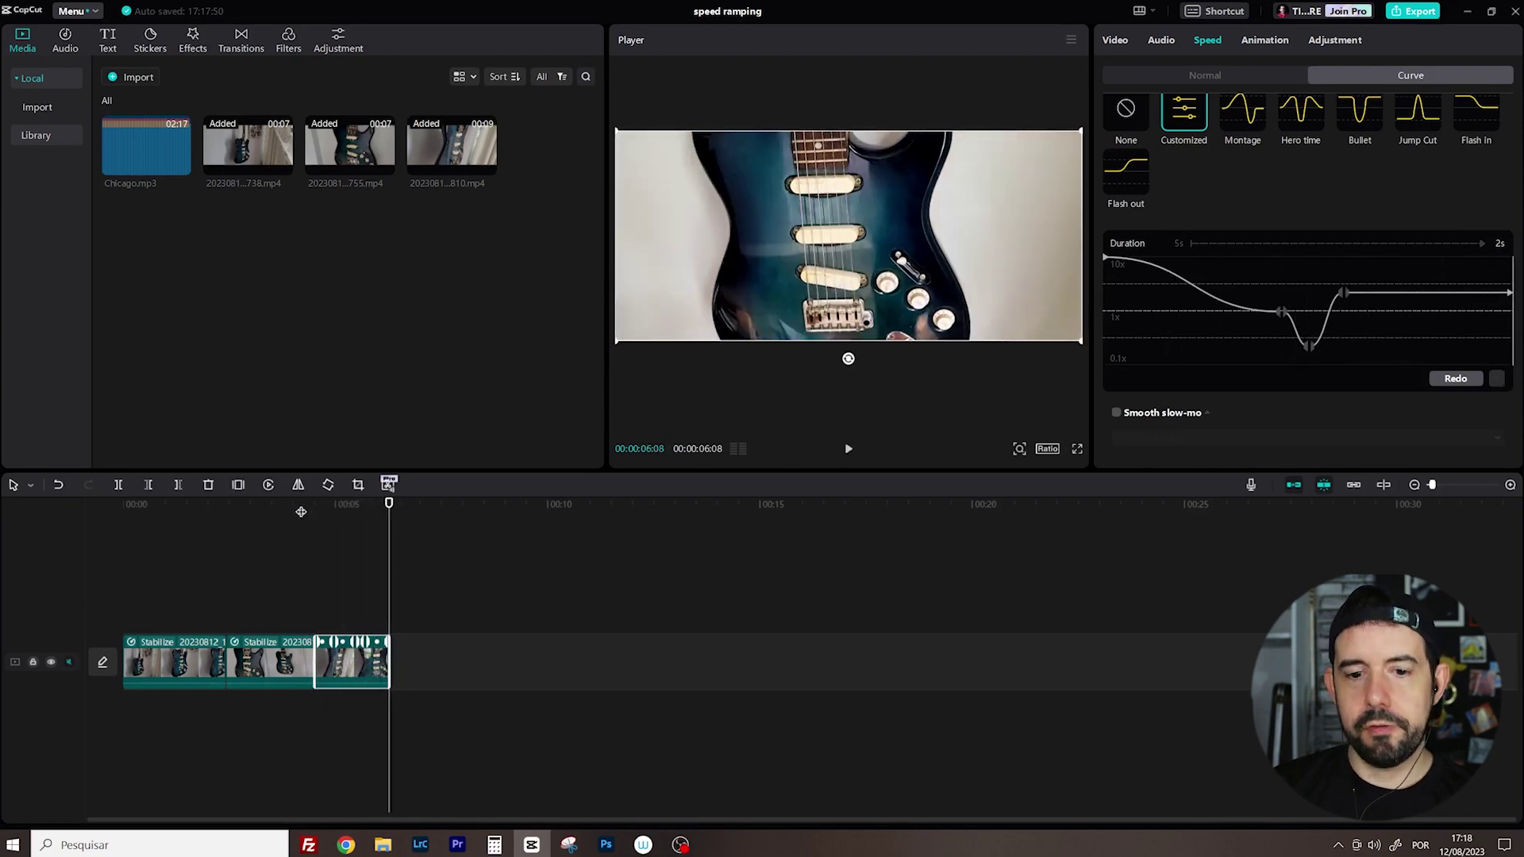
pyautogui.scroll(3, 302, 506)
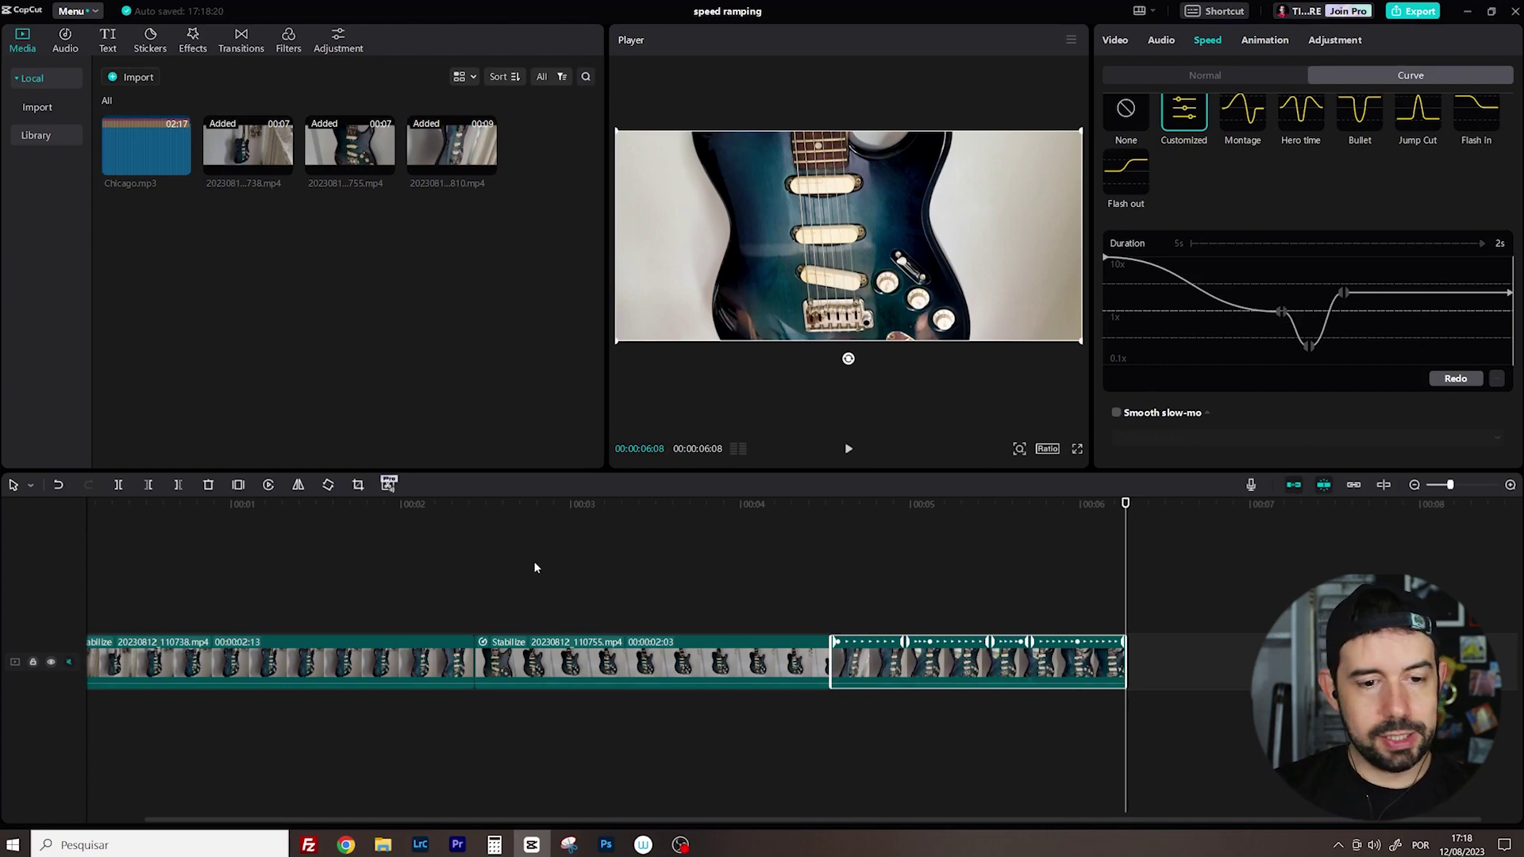
pyautogui.press('Home')
pyautogui.scroll(2, 535, 567)
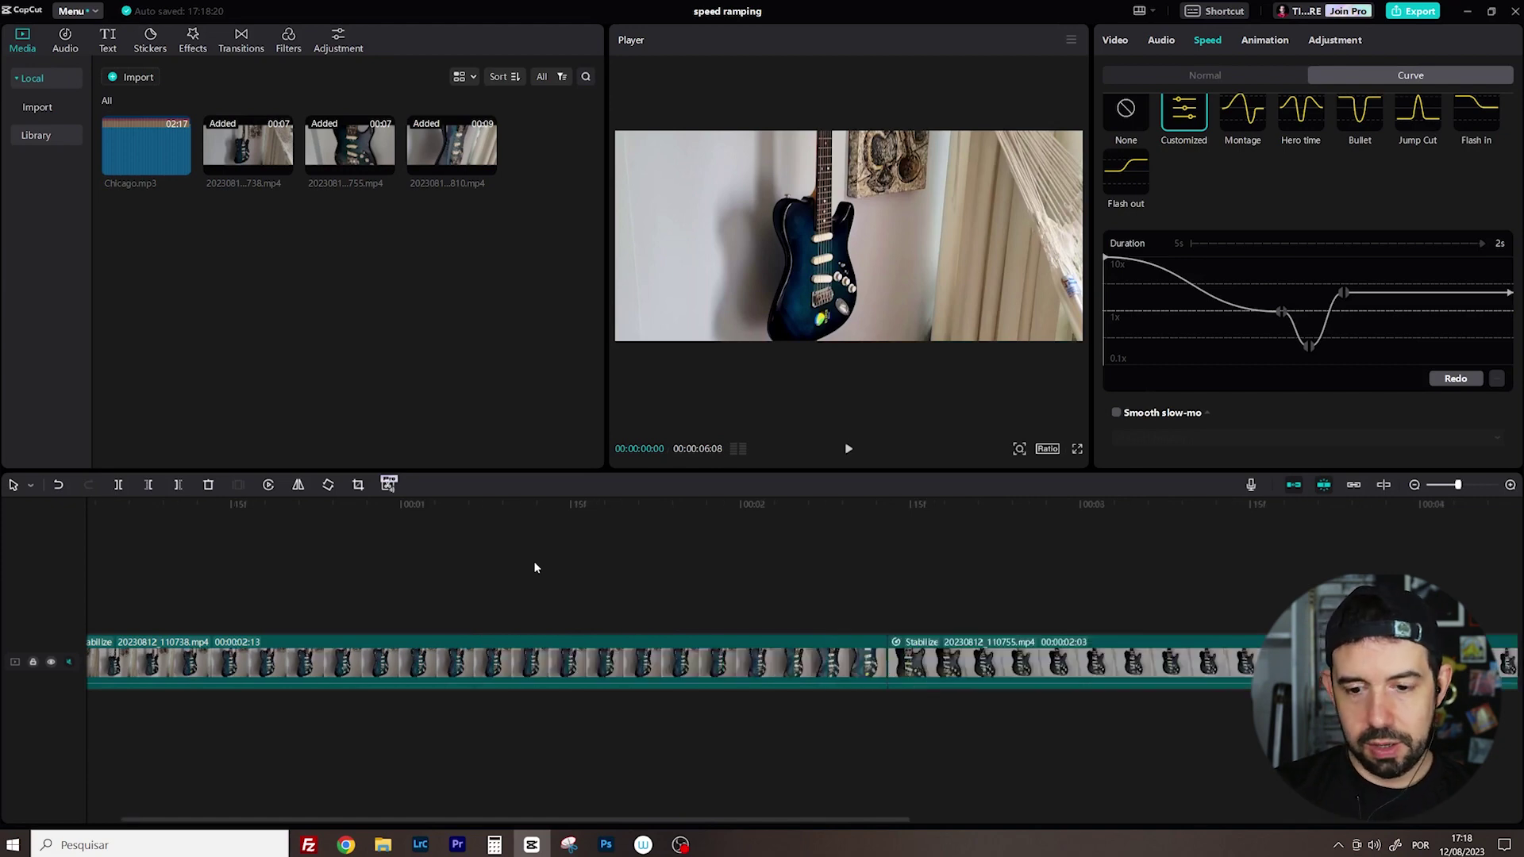
pyautogui.scroll(-5, 535, 567)
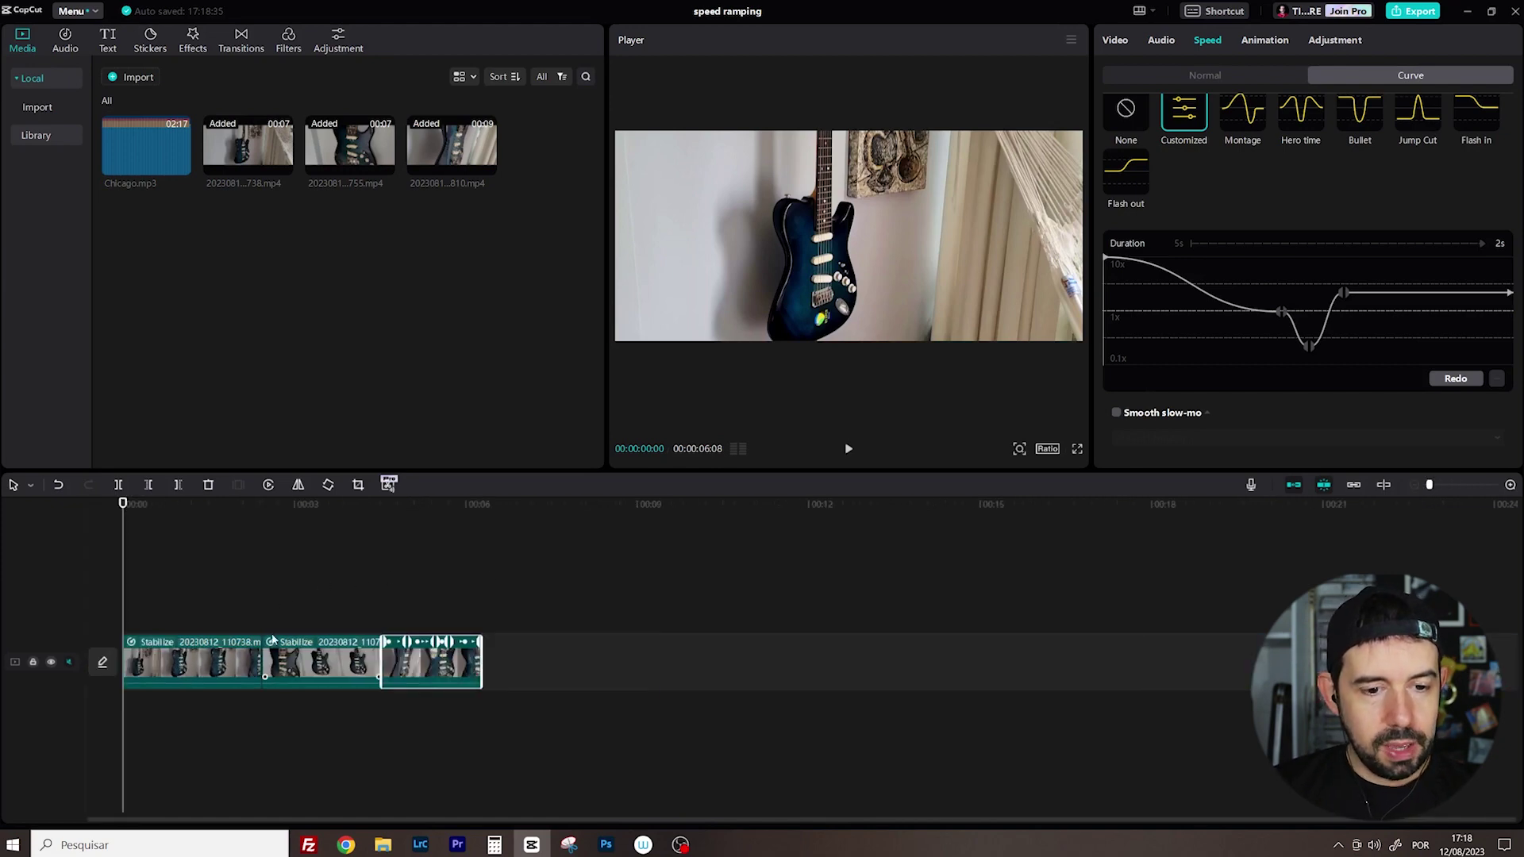
pyautogui.click(246, 507)
pyautogui.scroll(4, 245, 509)
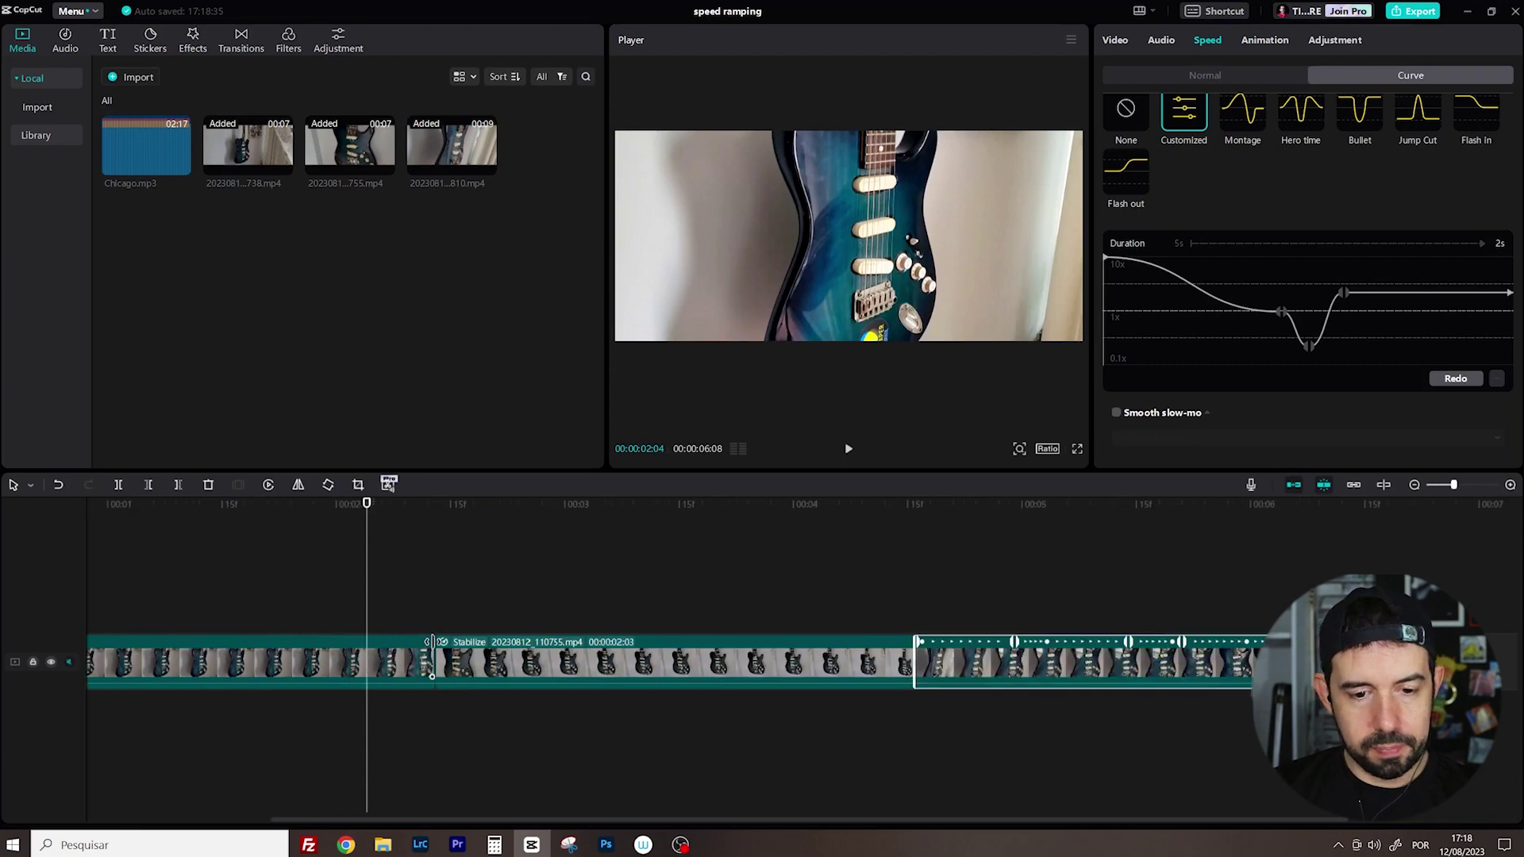
pyautogui.click(412, 508)
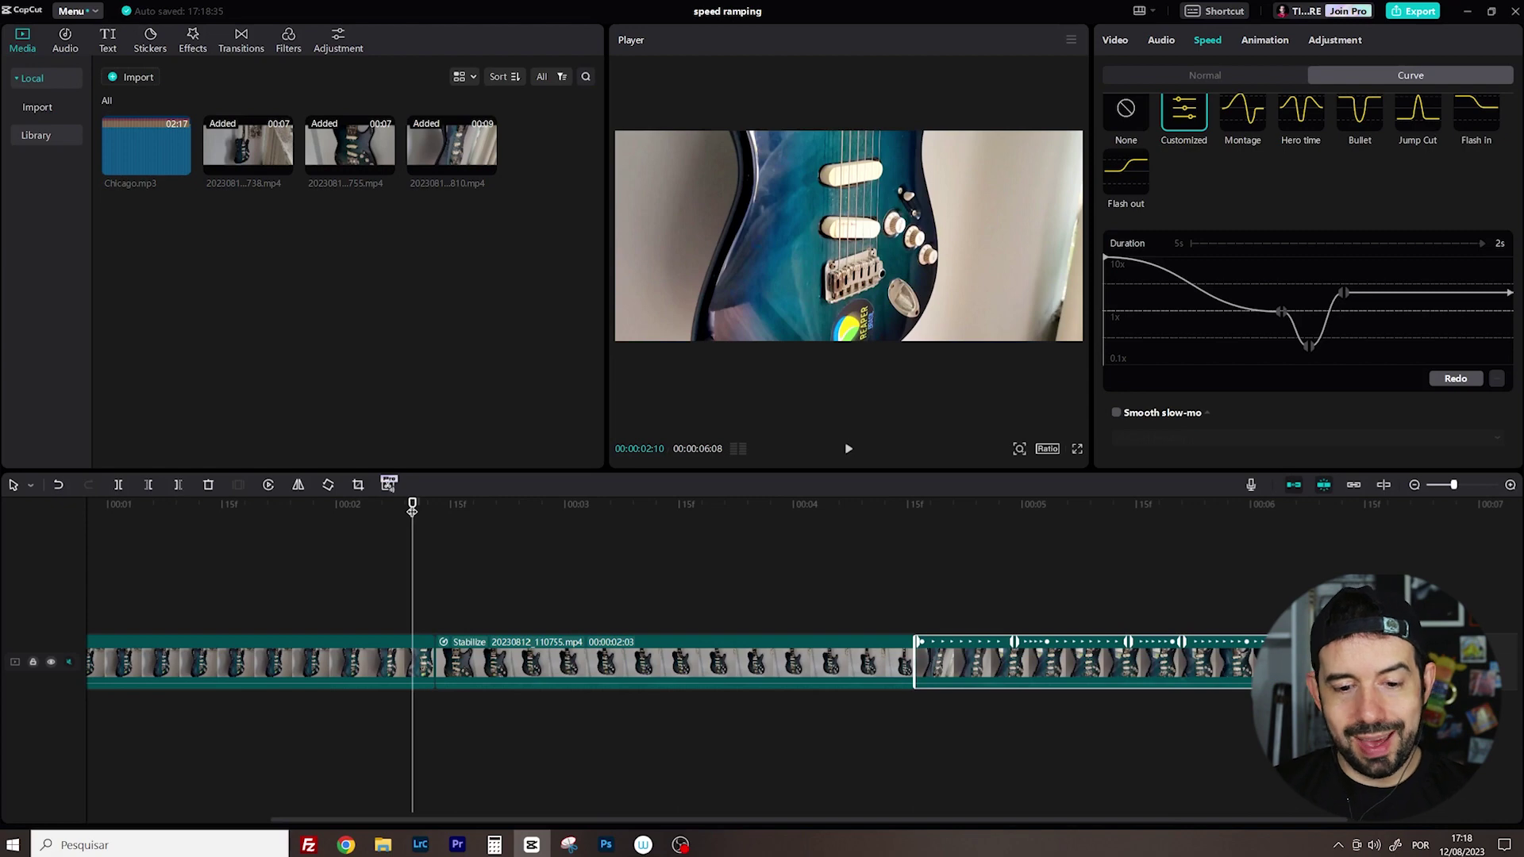
pyautogui.press('space')
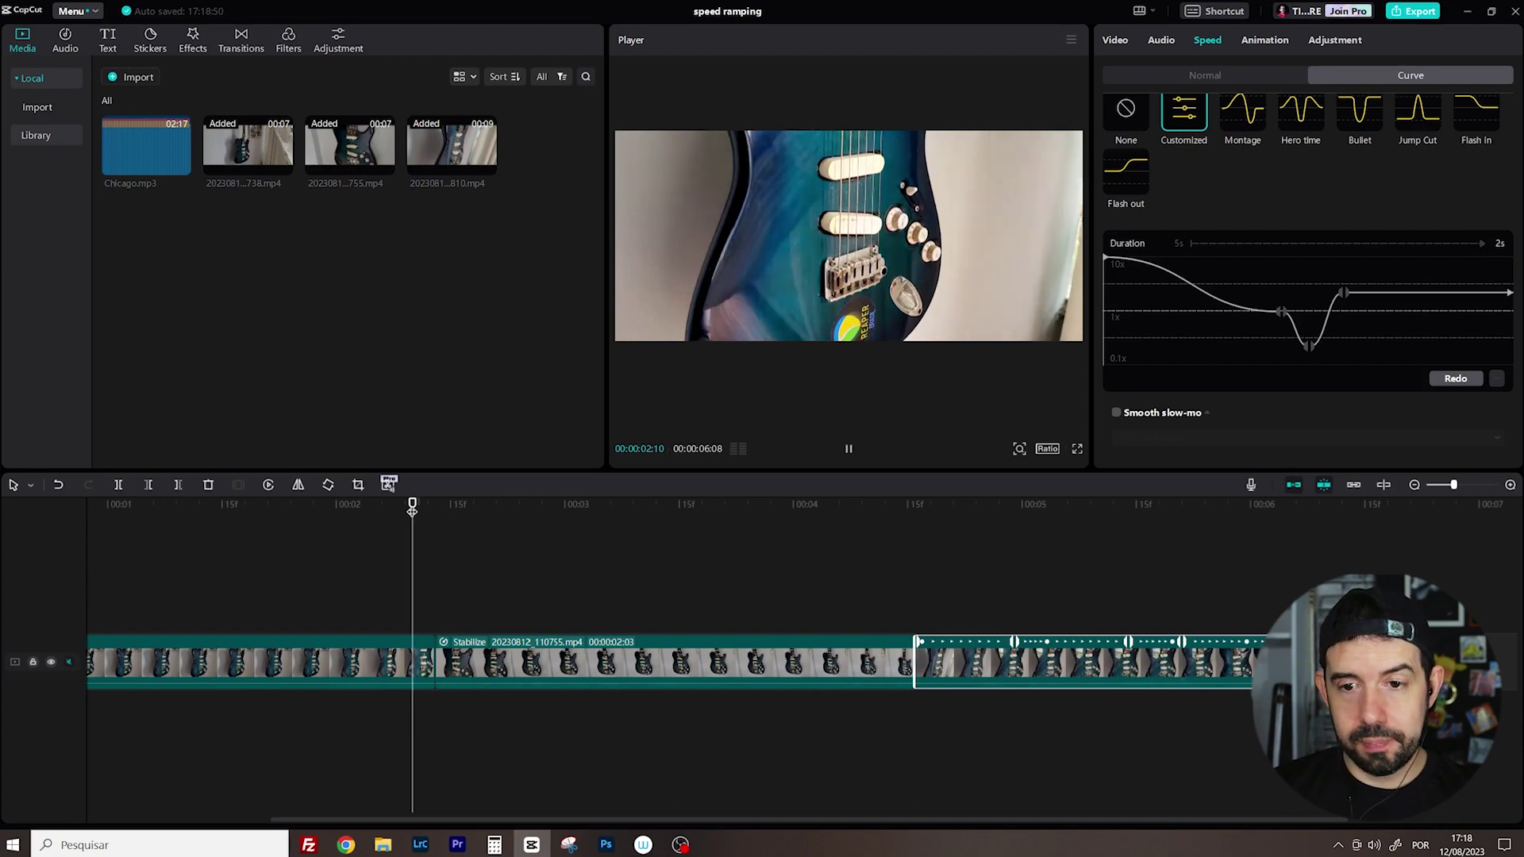
pyautogui.click(435, 522)
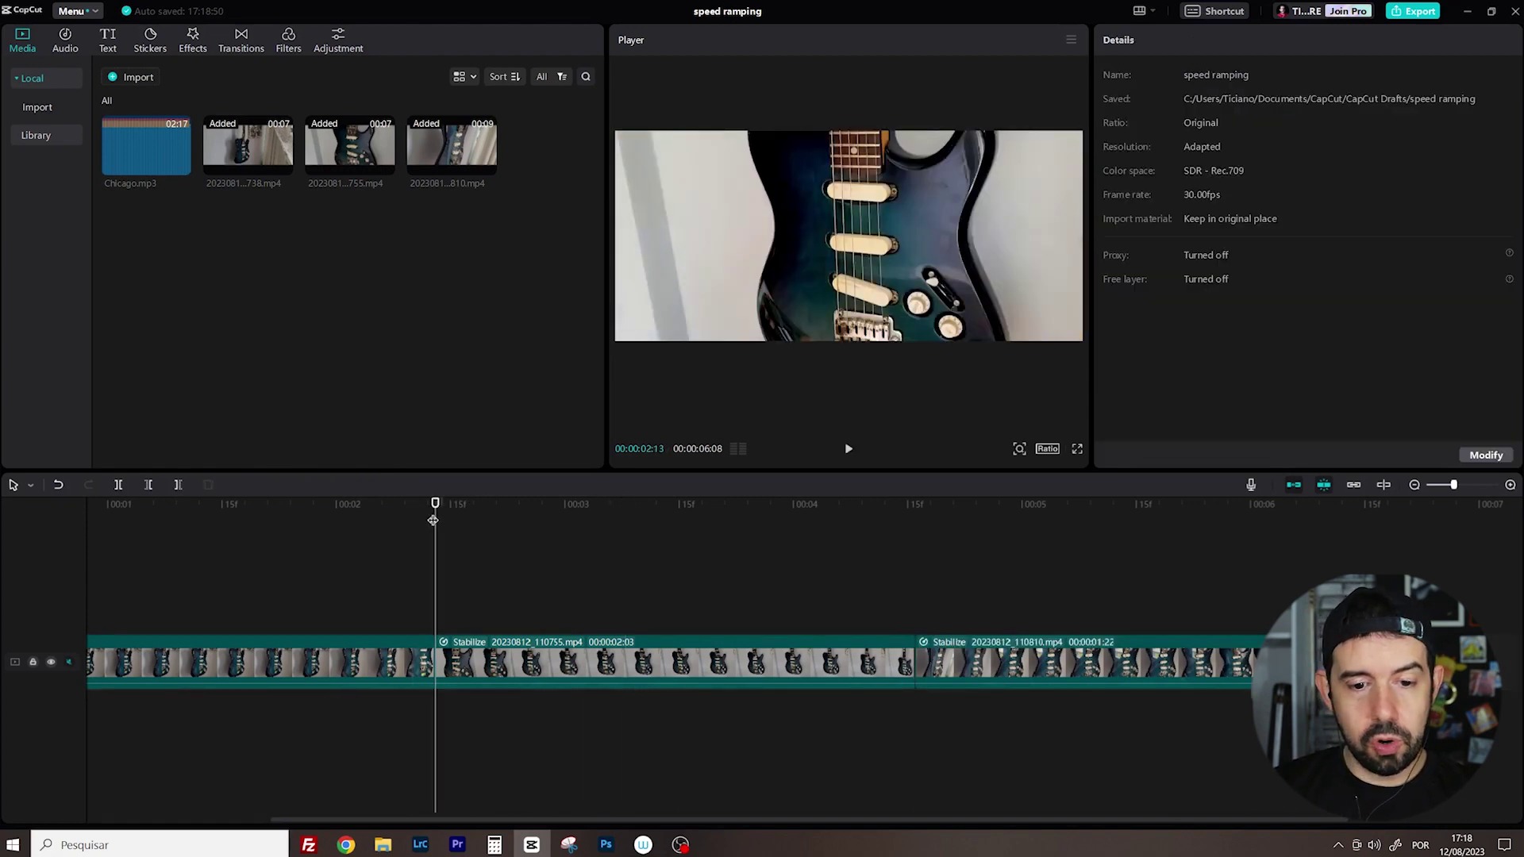
pyautogui.click(243, 48)
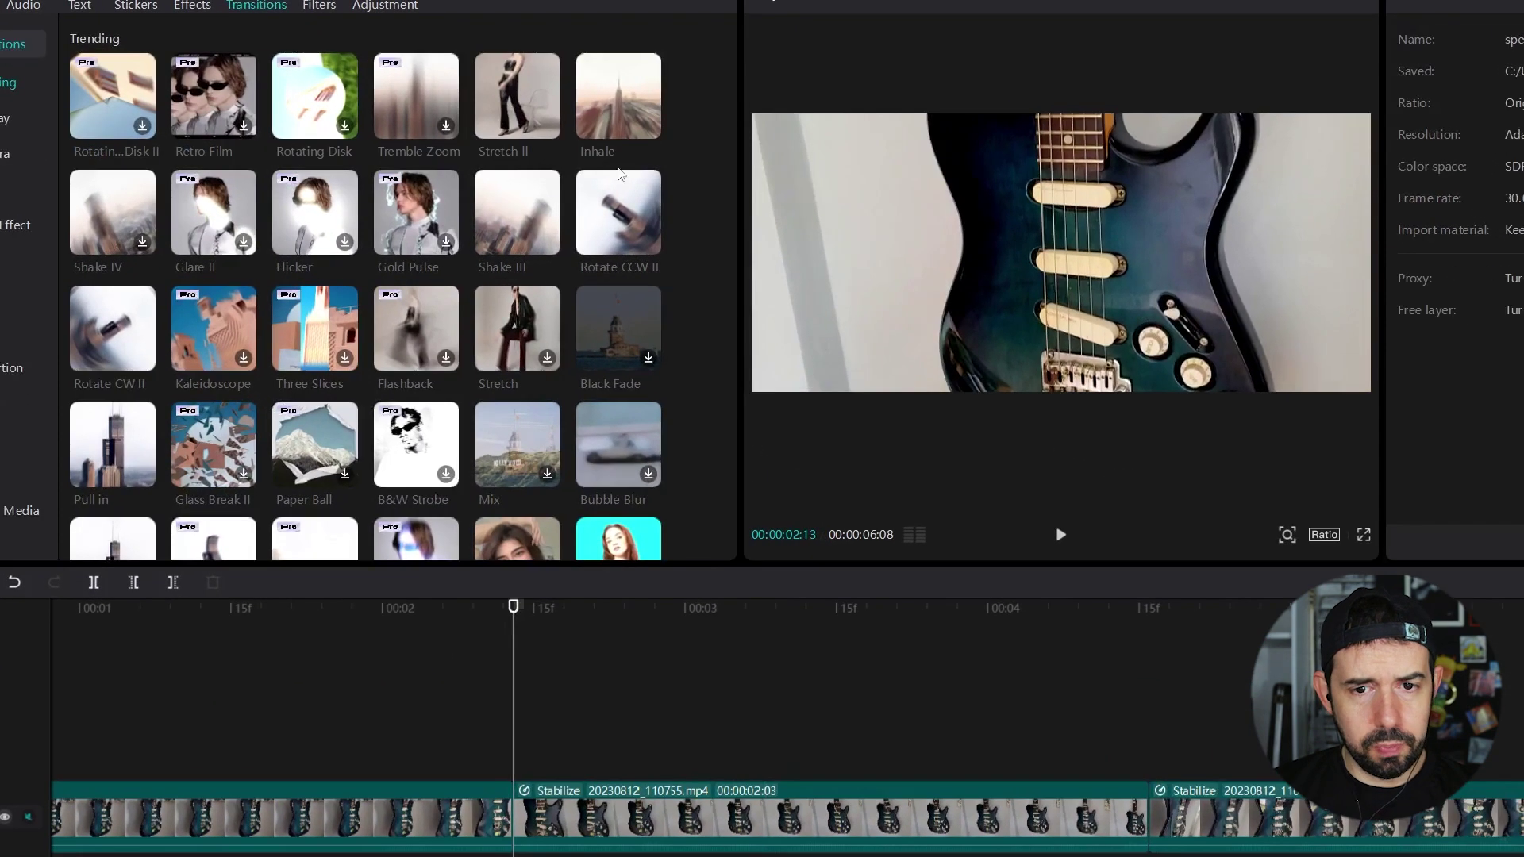
pyautogui.scroll(-3, 686, 279)
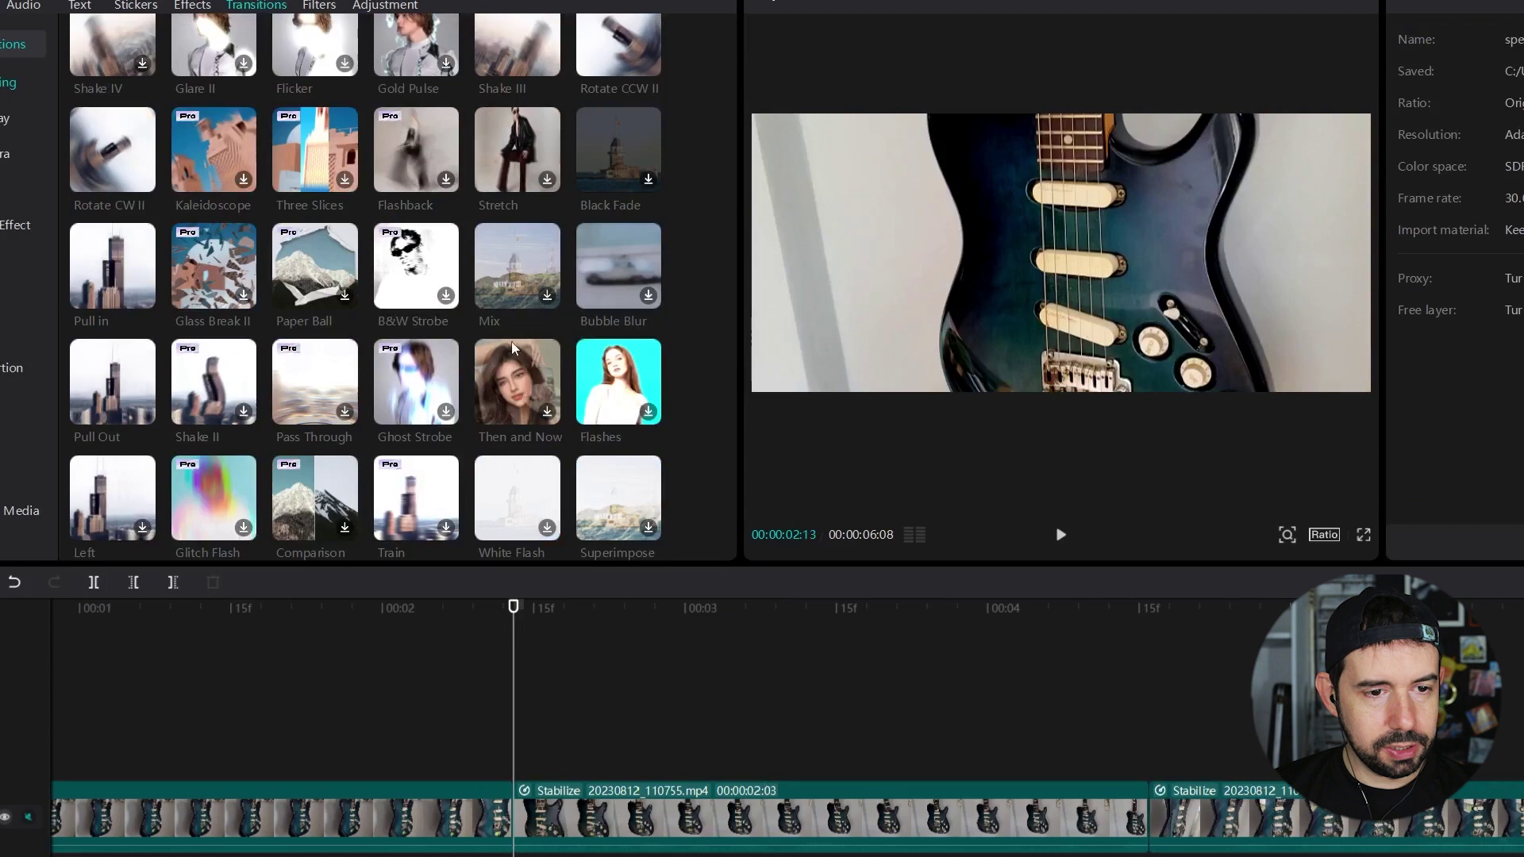
pyautogui.moveTo(111, 381); pyautogui.dragTo(468, 811)
pyautogui.click(272, 609)
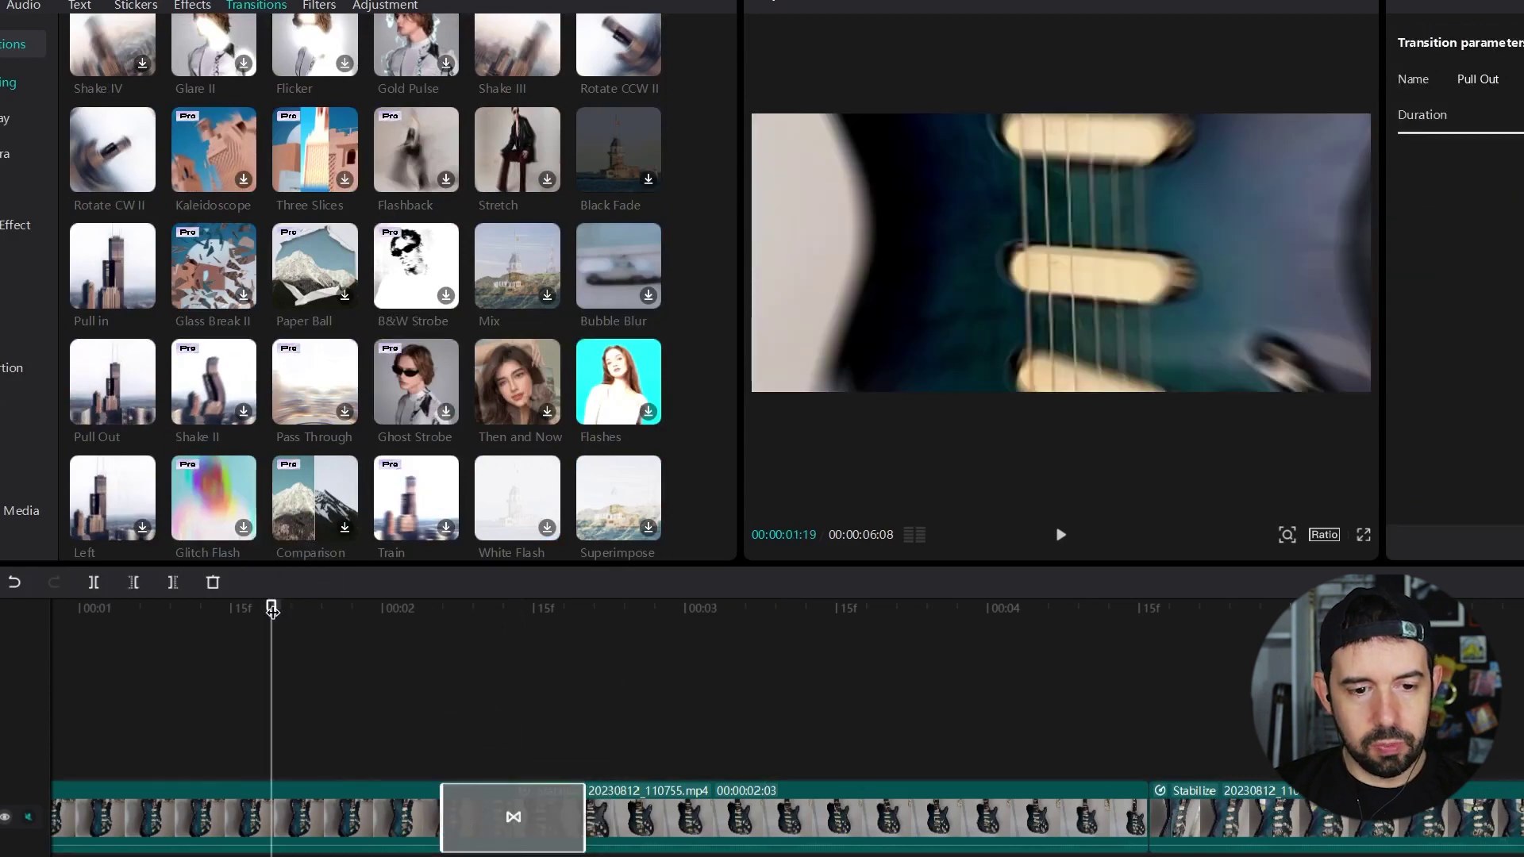
pyautogui.press('space')
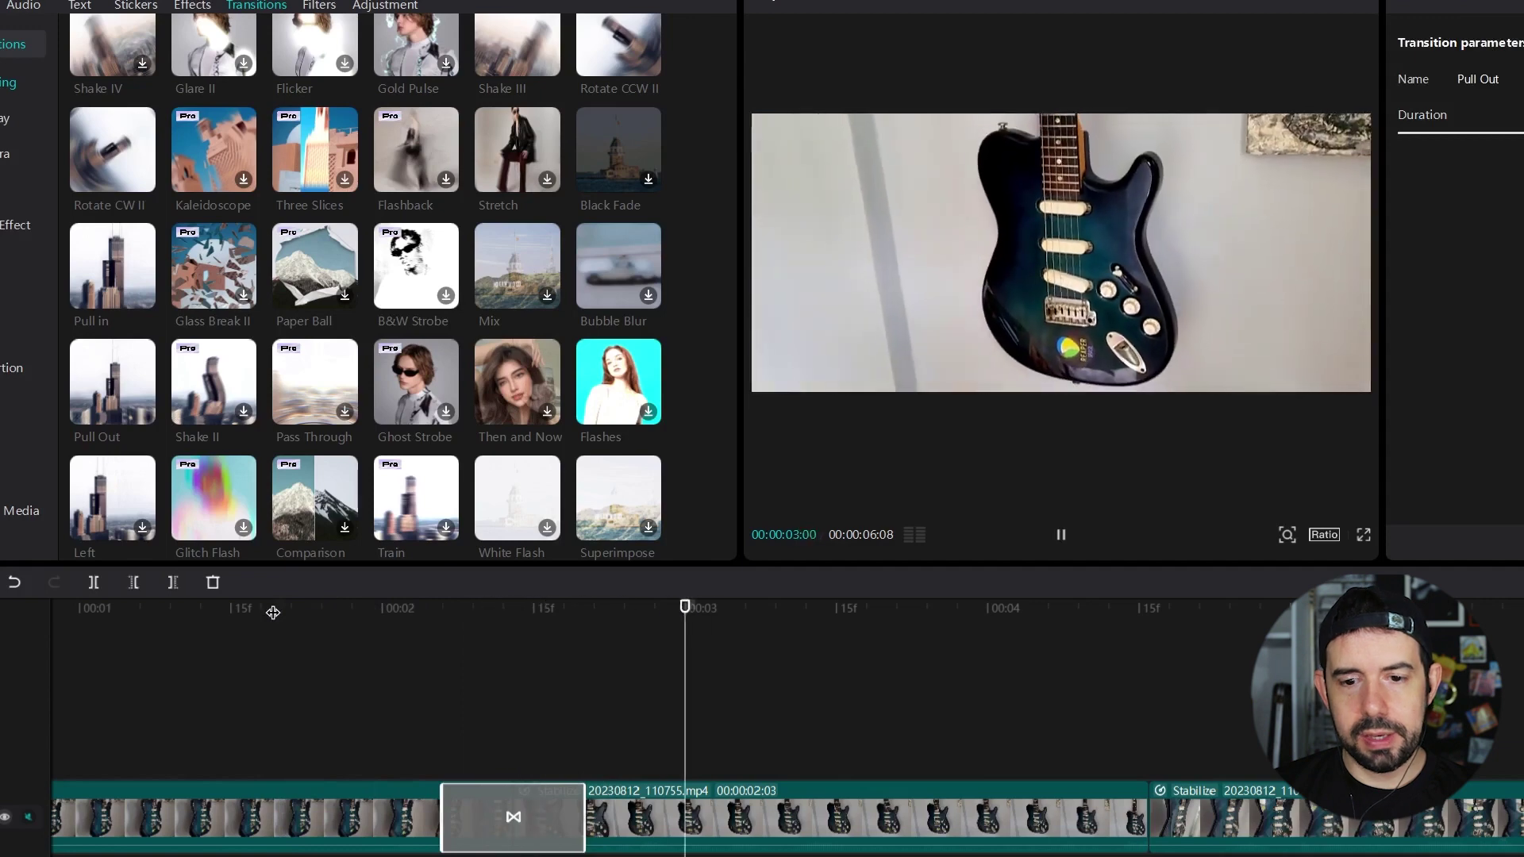
pyautogui.press('space')
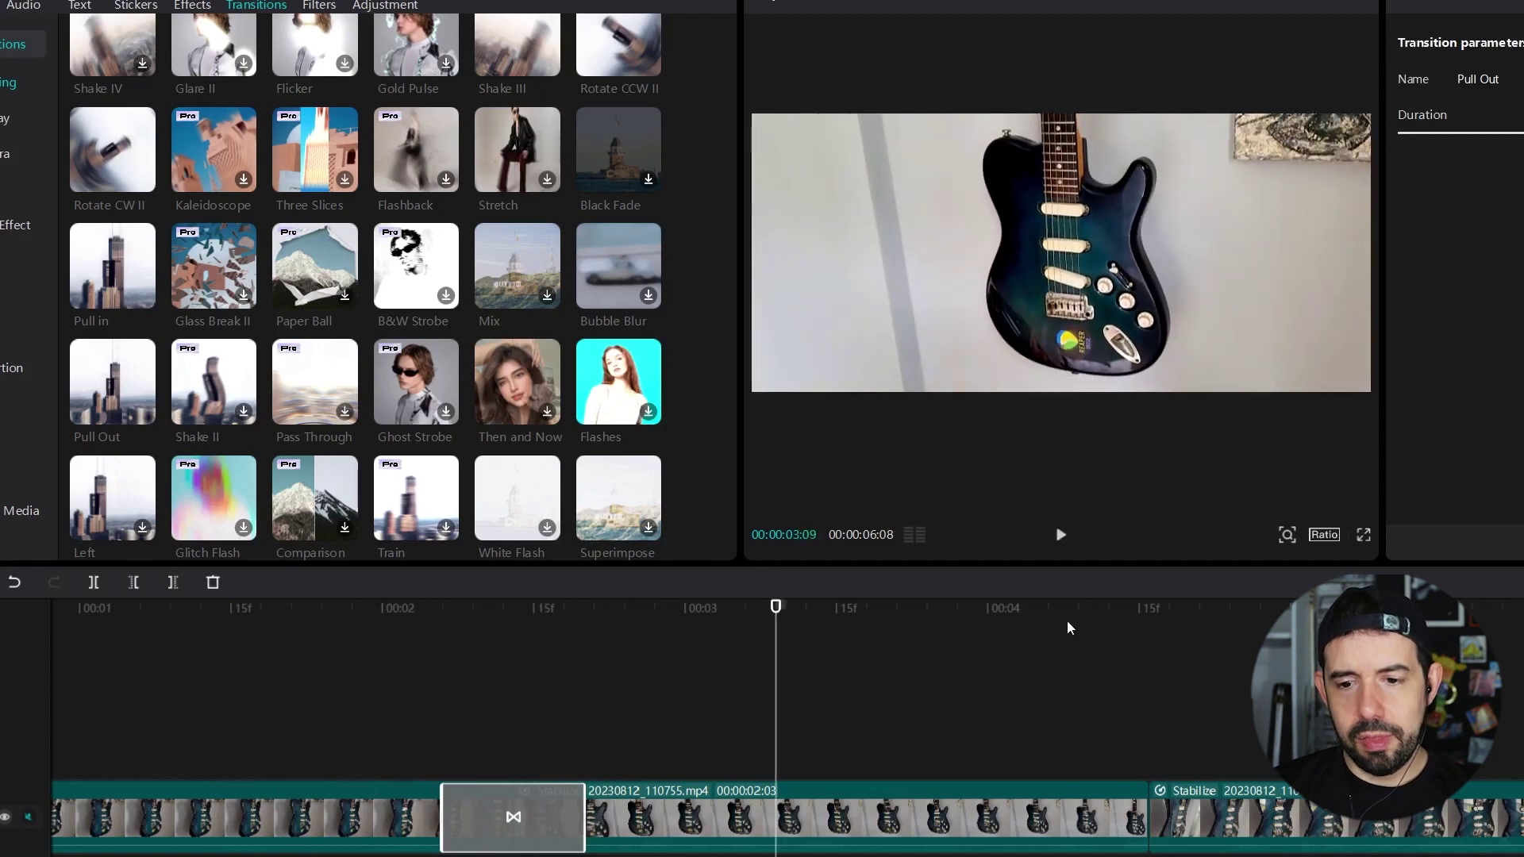
pyautogui.click(1103, 610)
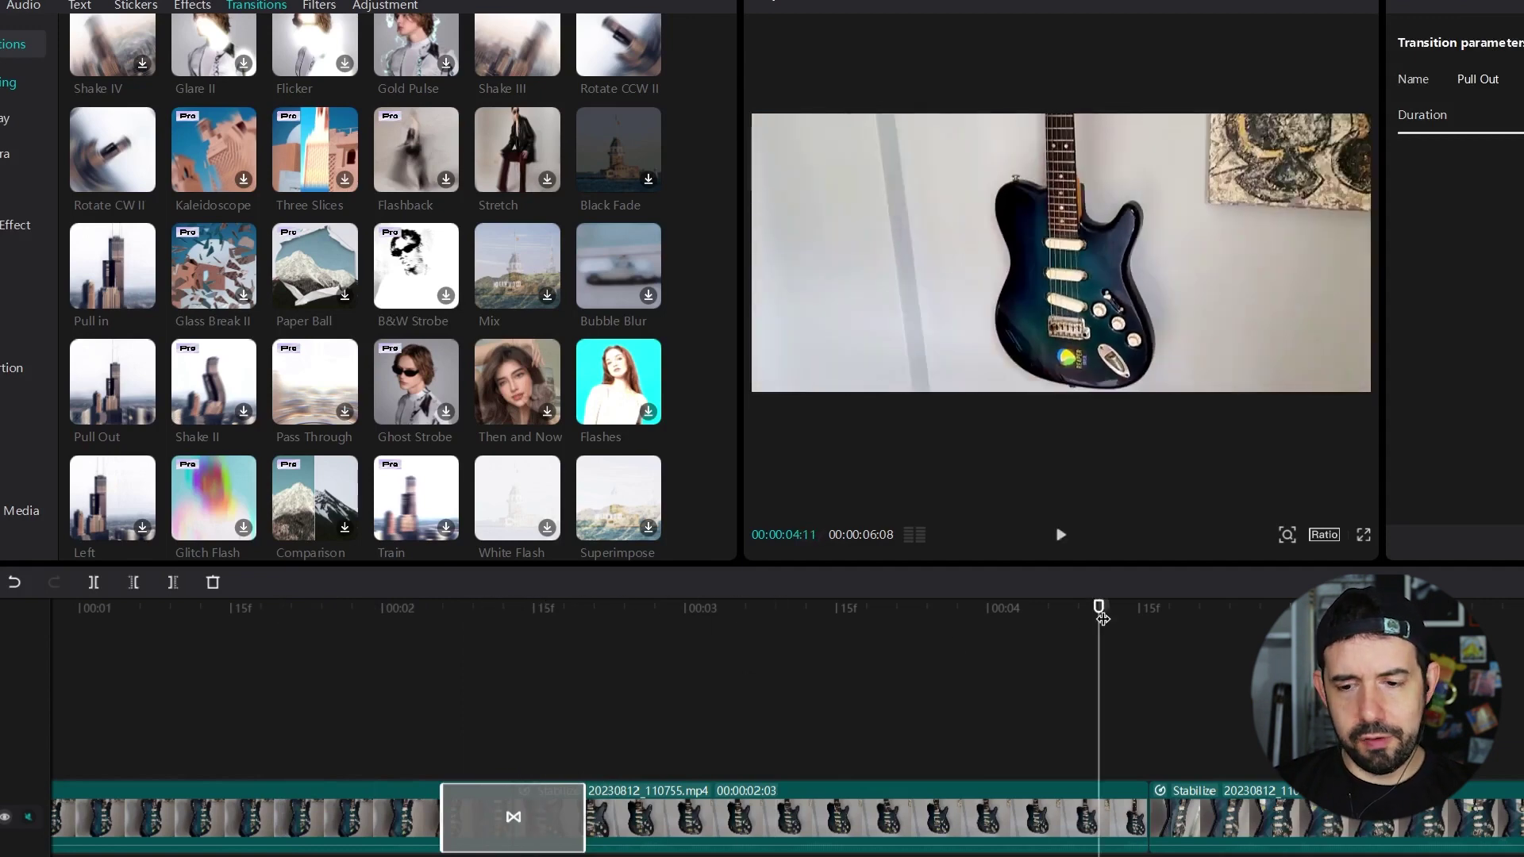
pyautogui.press('space')
pyautogui.press('space')
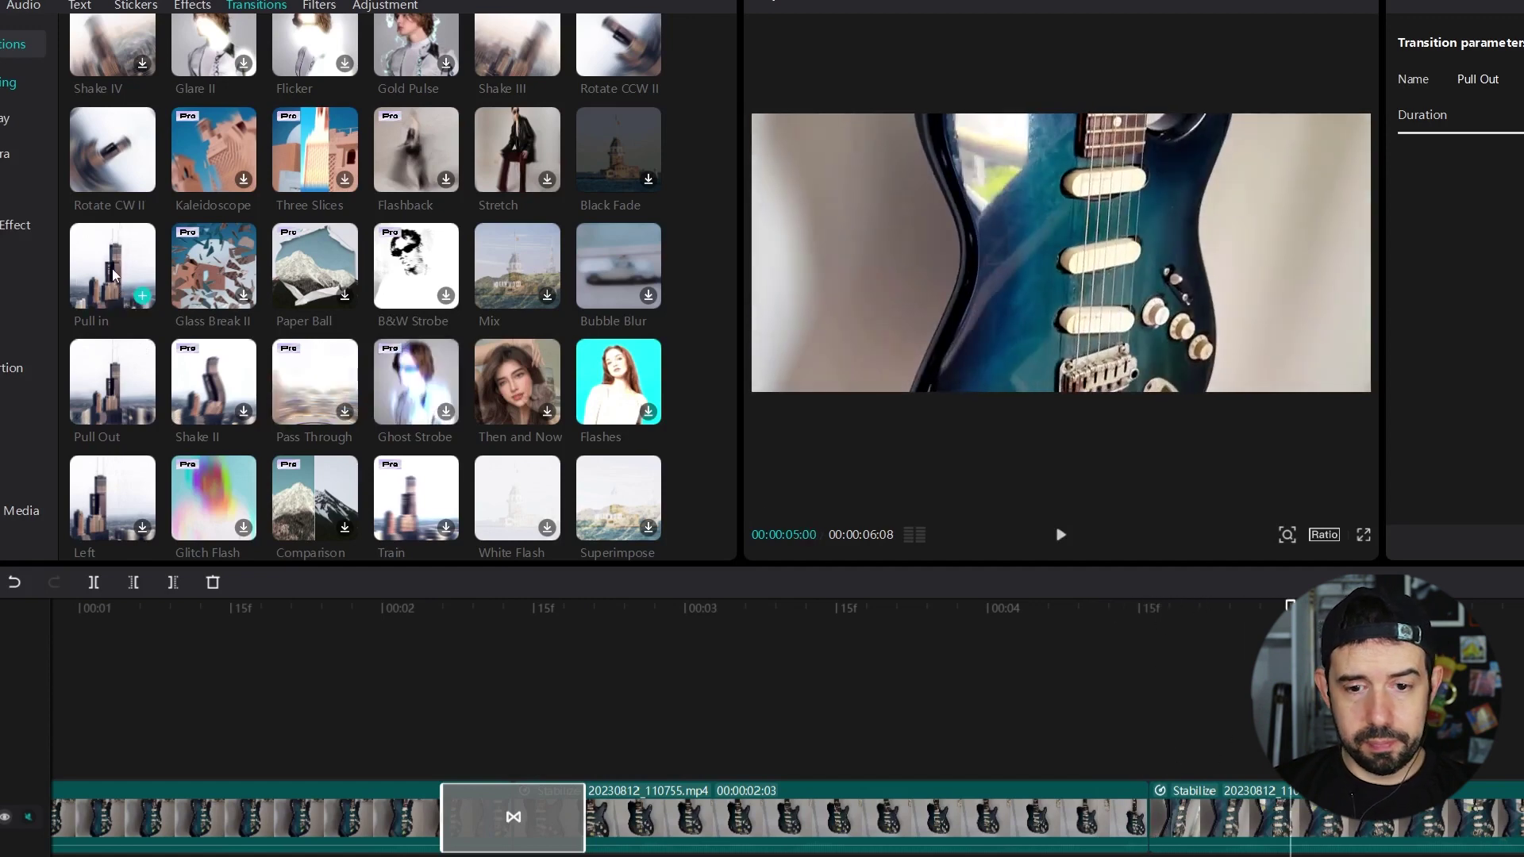
pyautogui.moveTo(119, 278); pyautogui.dragTo(1068, 790)
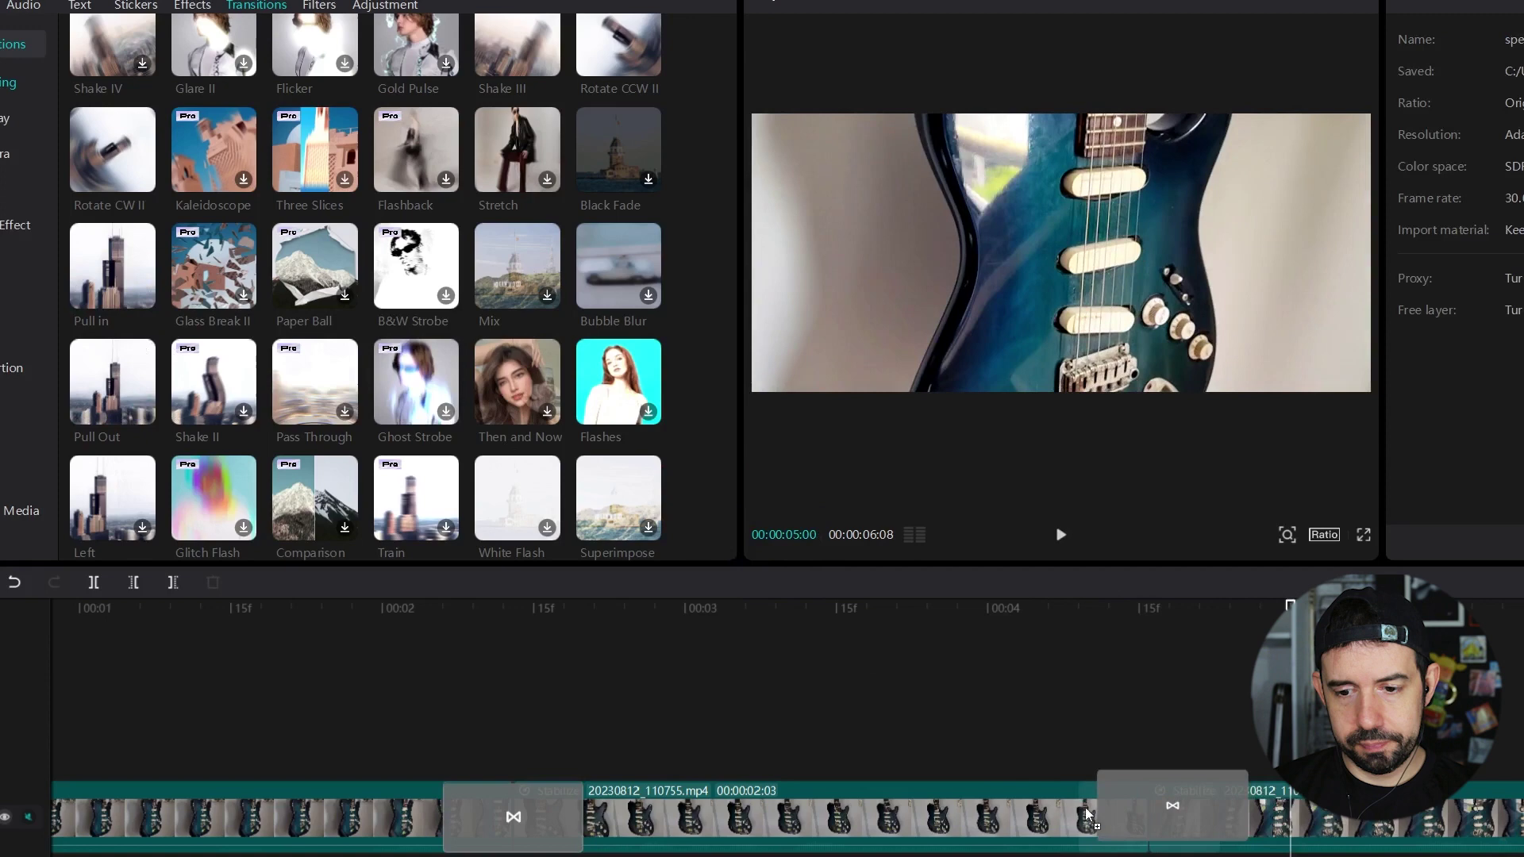
pyautogui.click(836, 611)
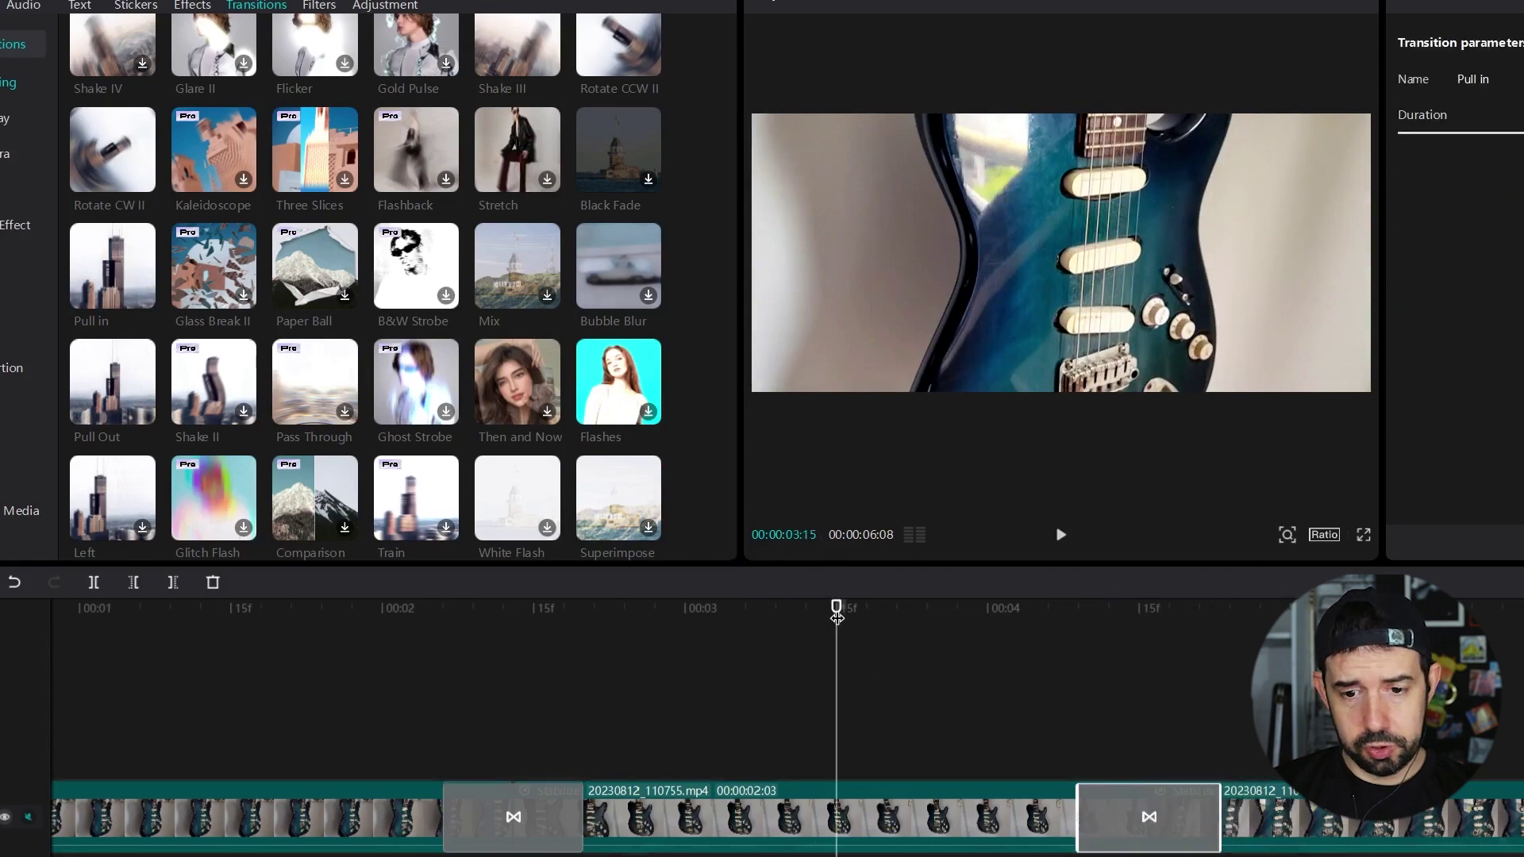
pyautogui.press('space')
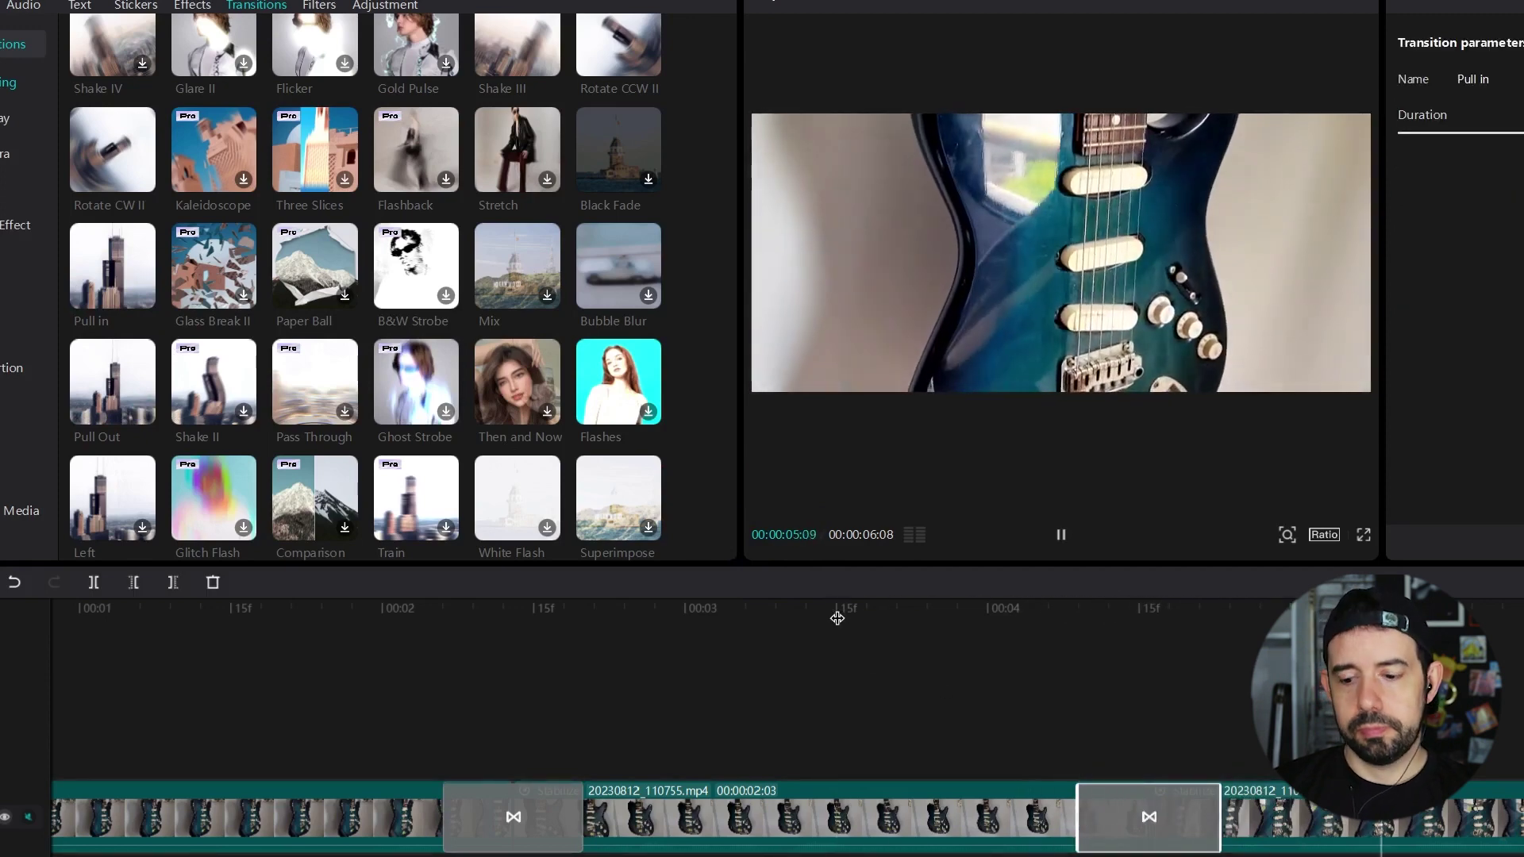
pyautogui.press('space')
pyautogui.press('Home')
pyautogui.press('space')
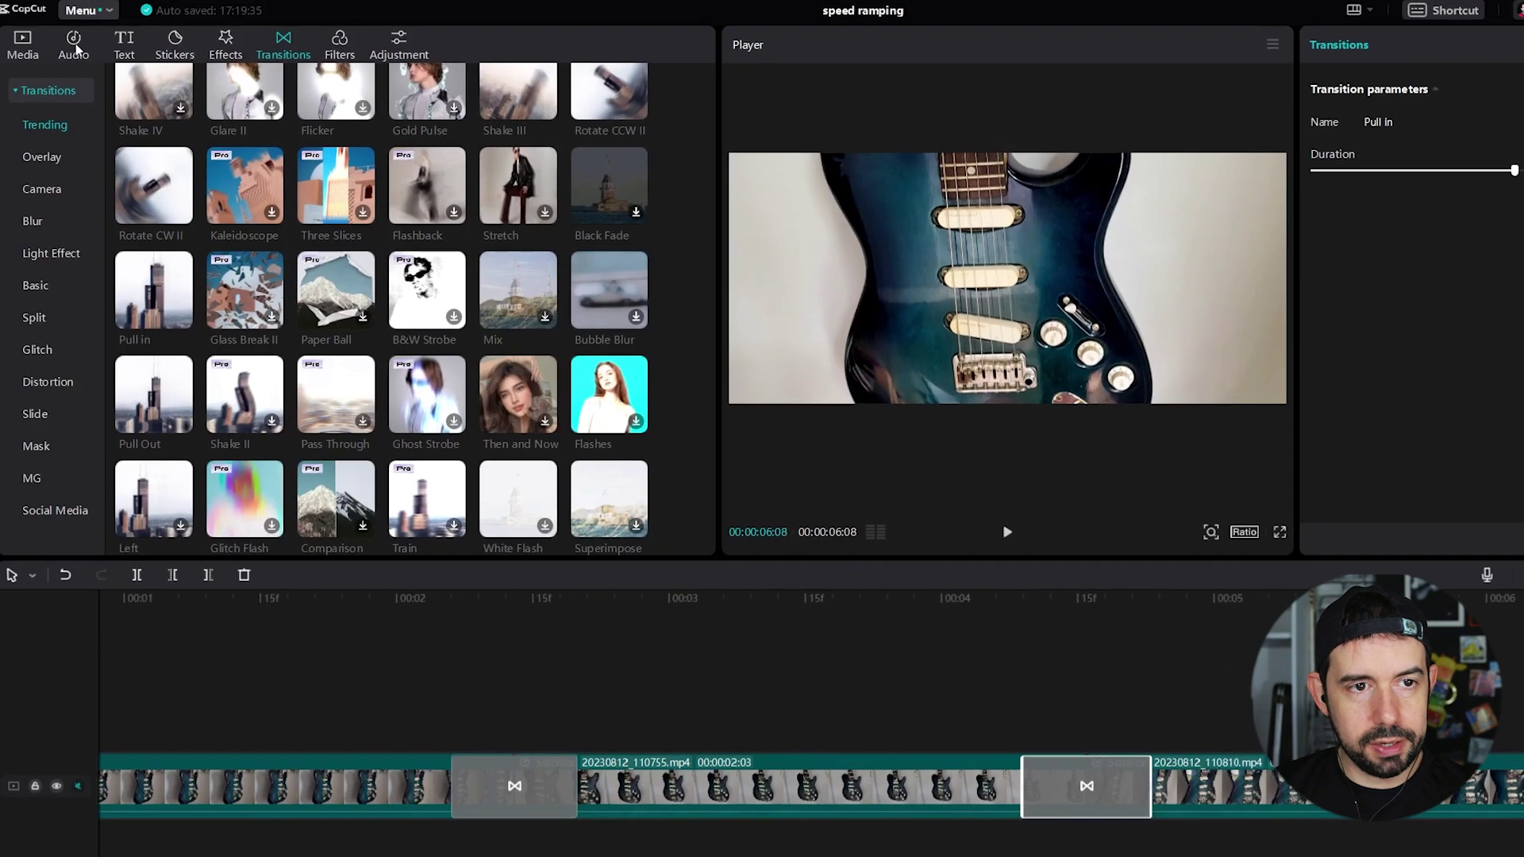
# Step: Search sound effects for 'woosh' and add Woosh with echo before the first transition
pyautogui.click(25, 3)
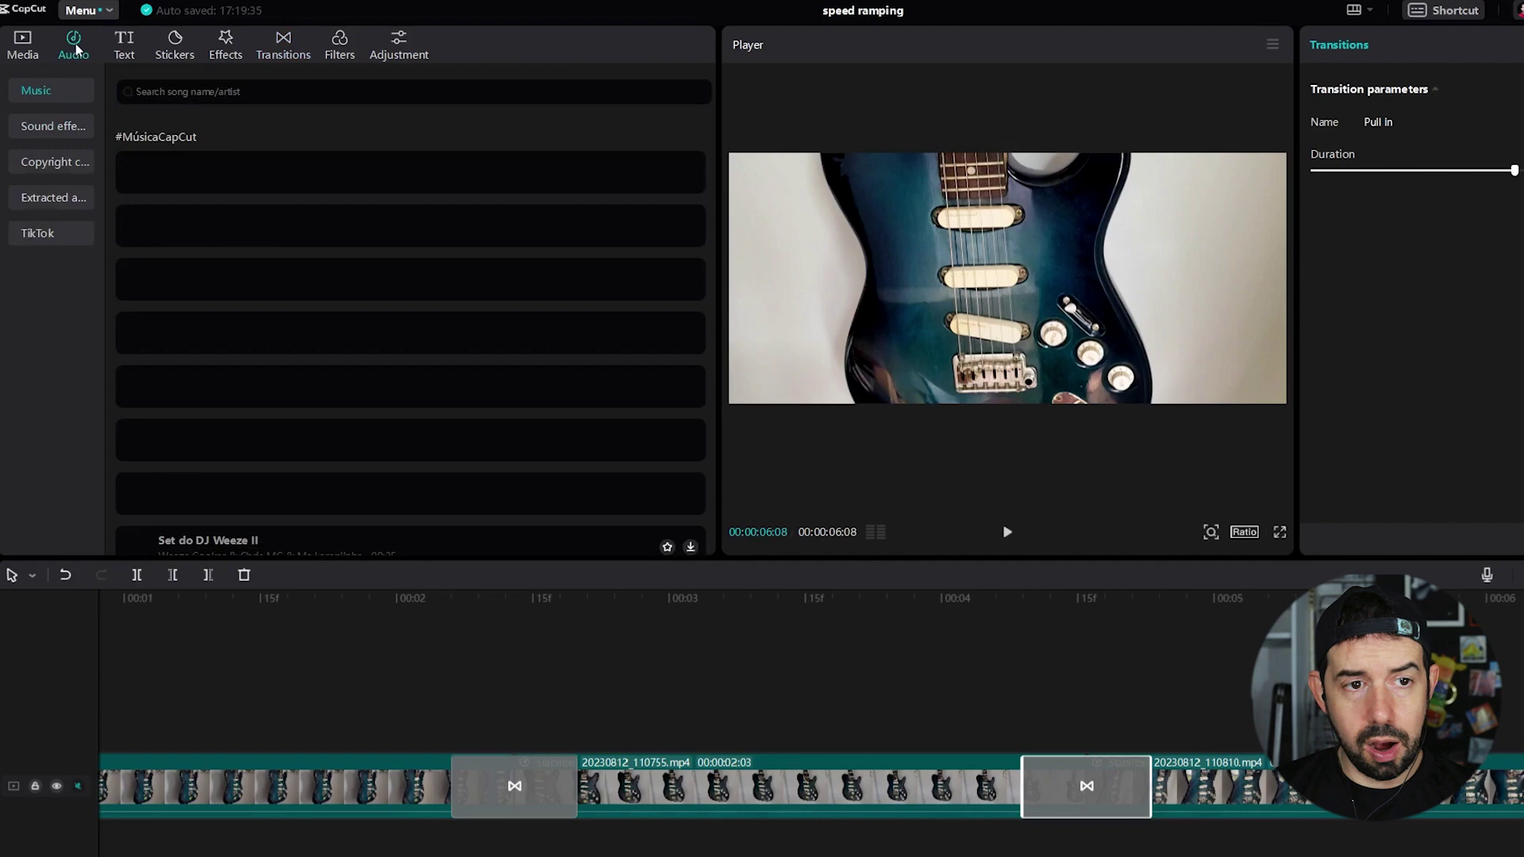
pyautogui.click(77, 132)
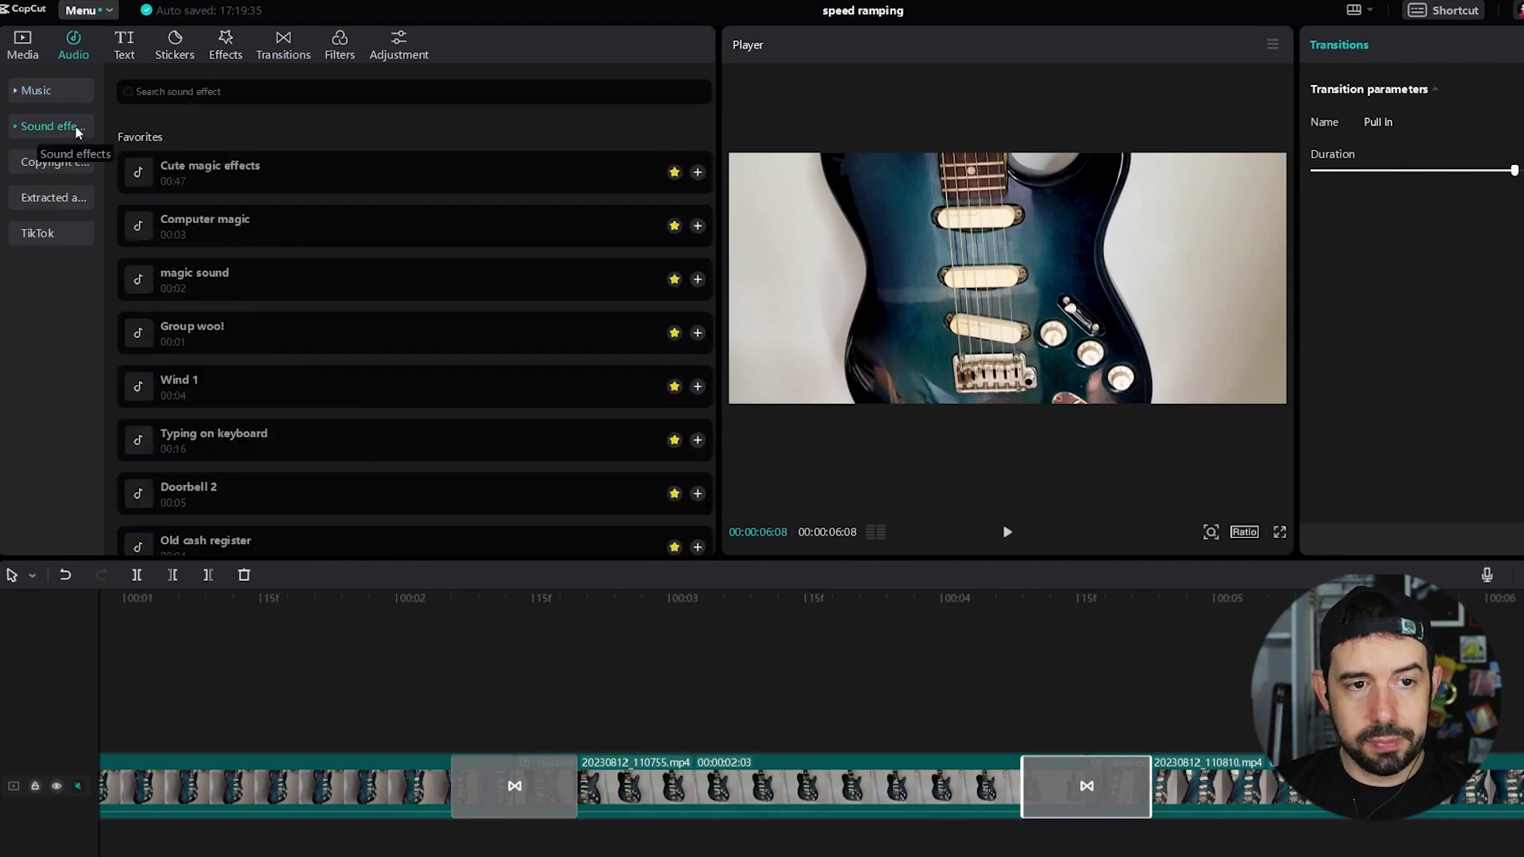
pyautogui.click(193, 90)
pyautogui.write('woosh')
pyautogui.press('Return')
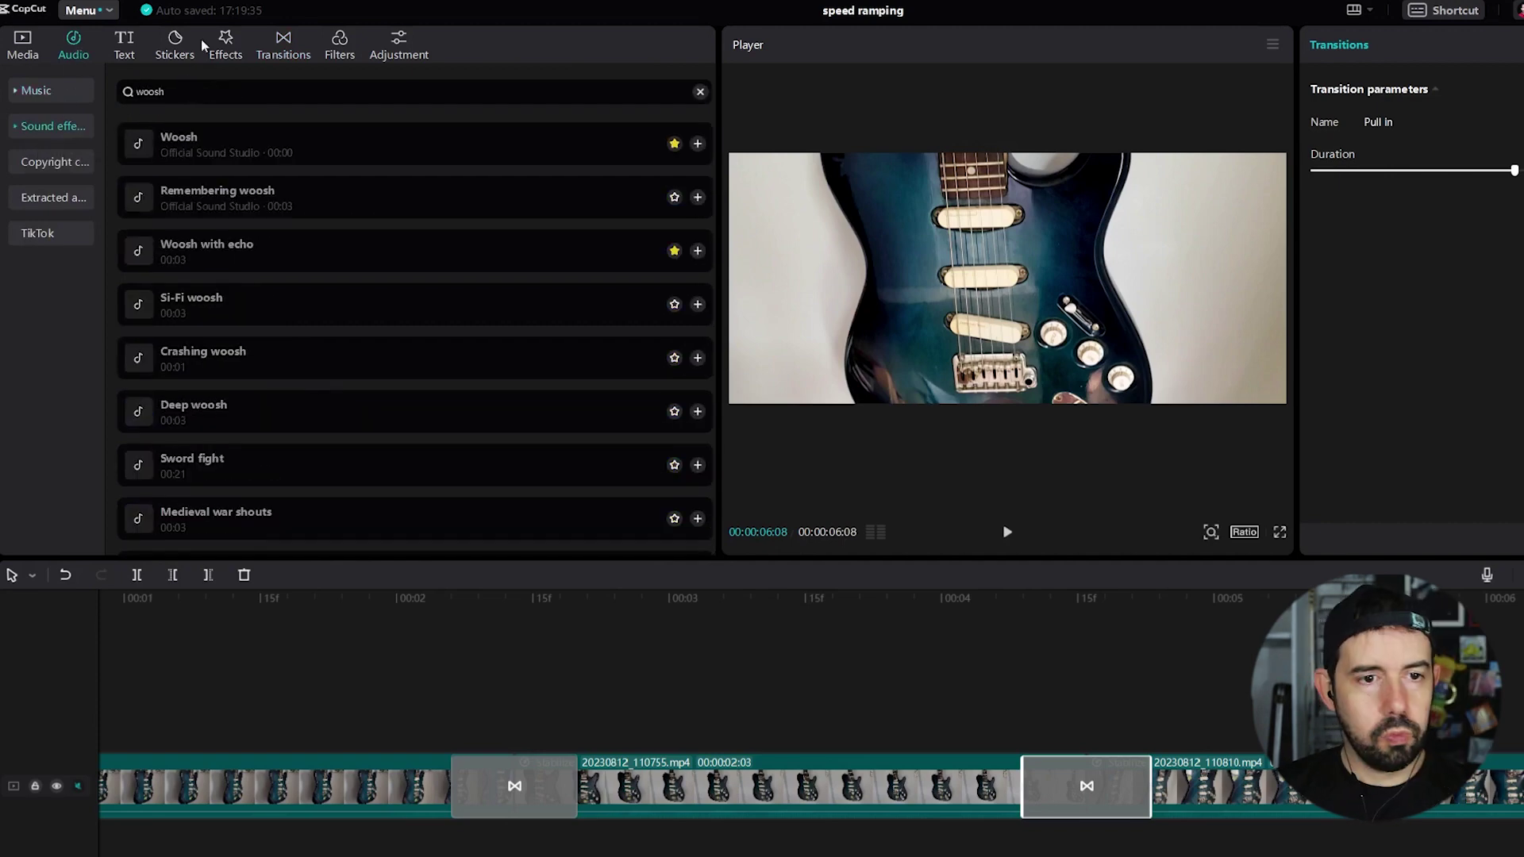
pyautogui.click(185, 250)
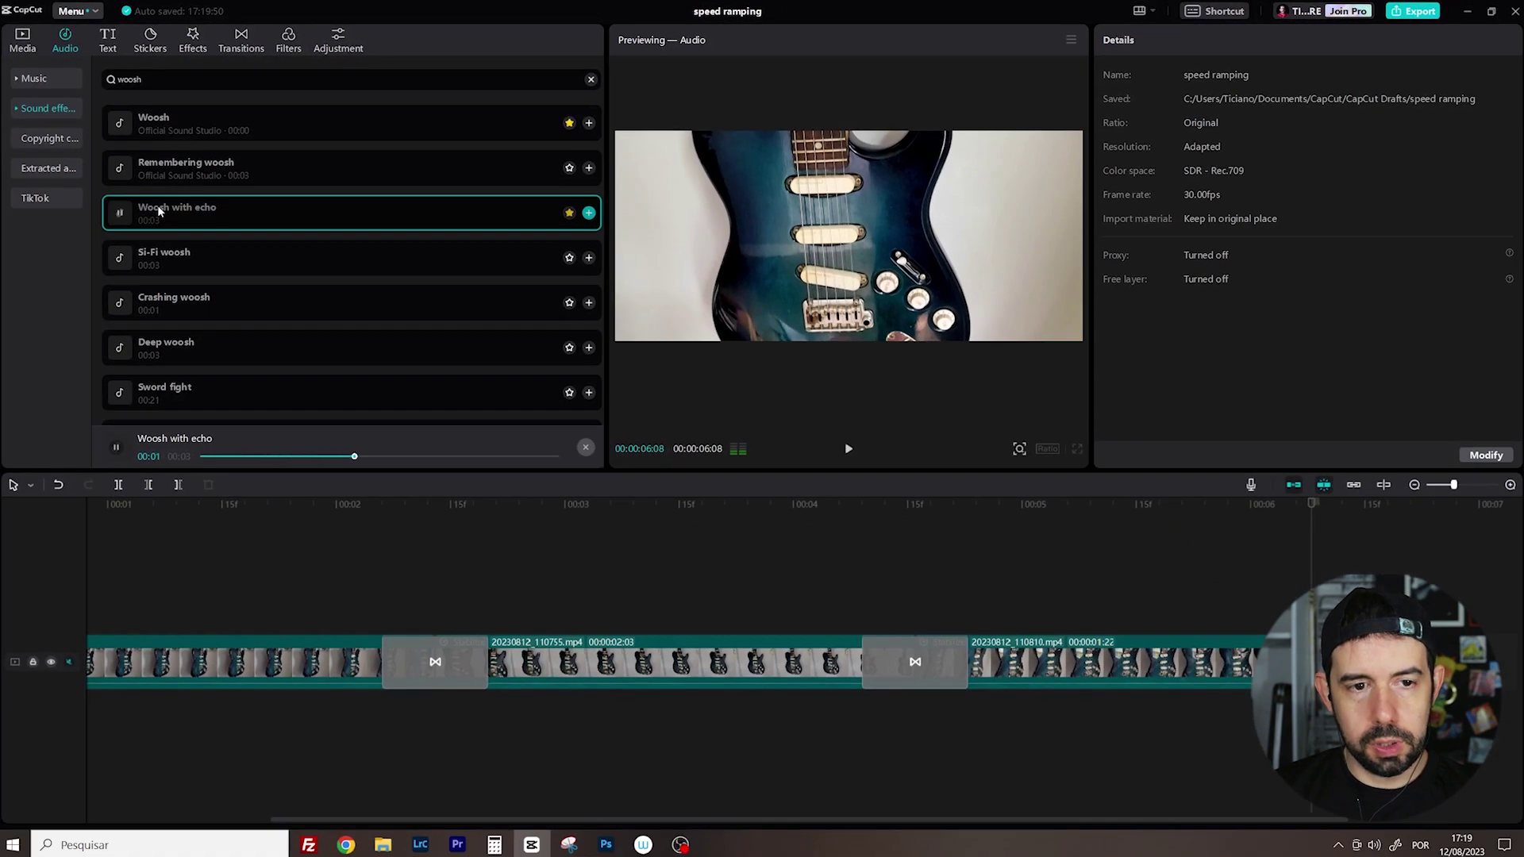
pyautogui.moveTo(158, 210); pyautogui.dragTo(370, 708)
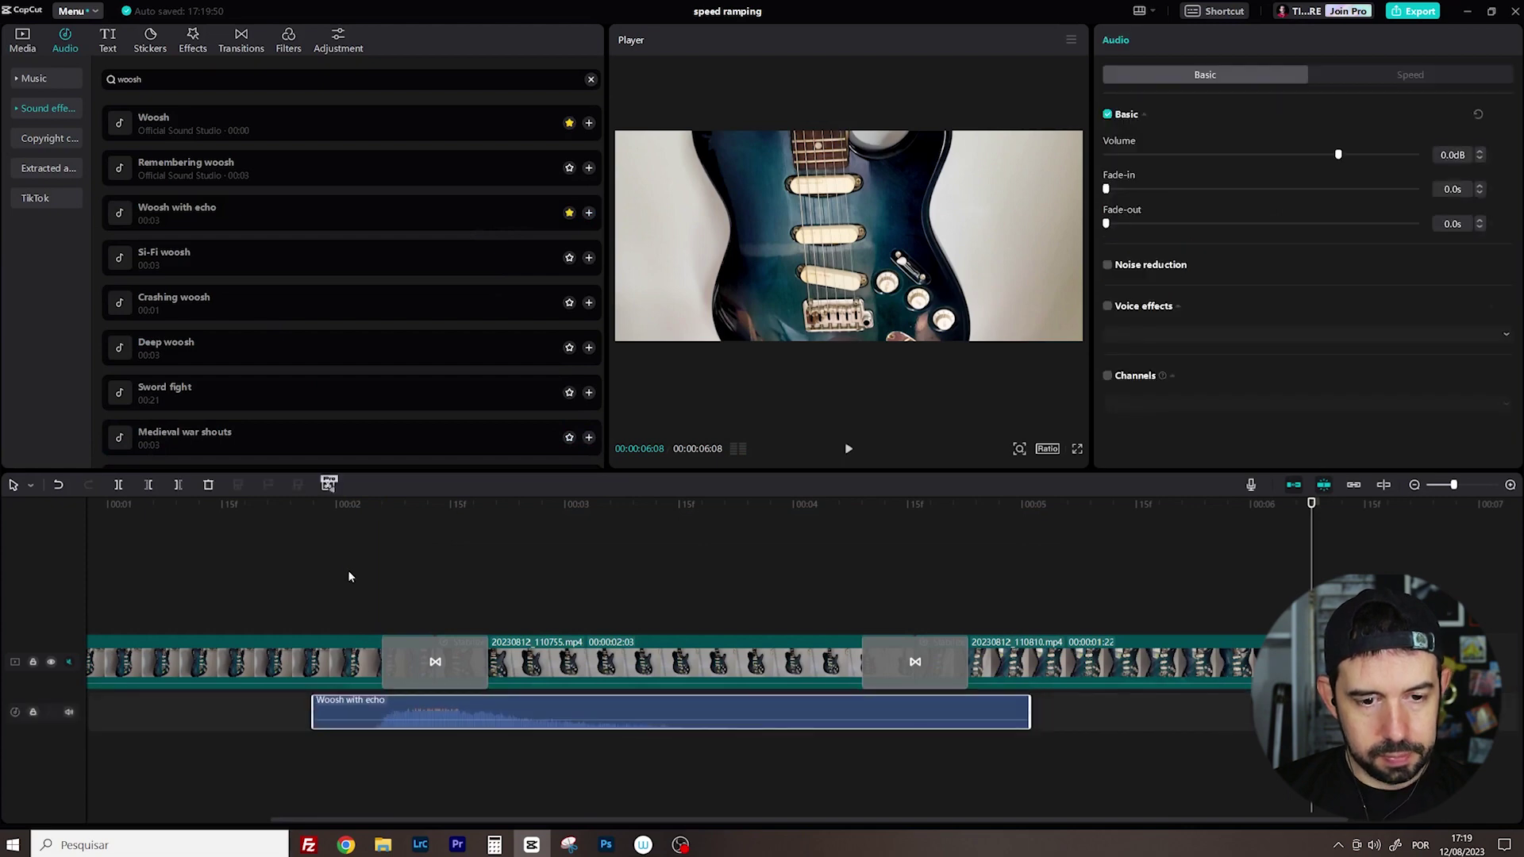
pyautogui.click(299, 511)
pyautogui.press('space')
pyautogui.press('space')
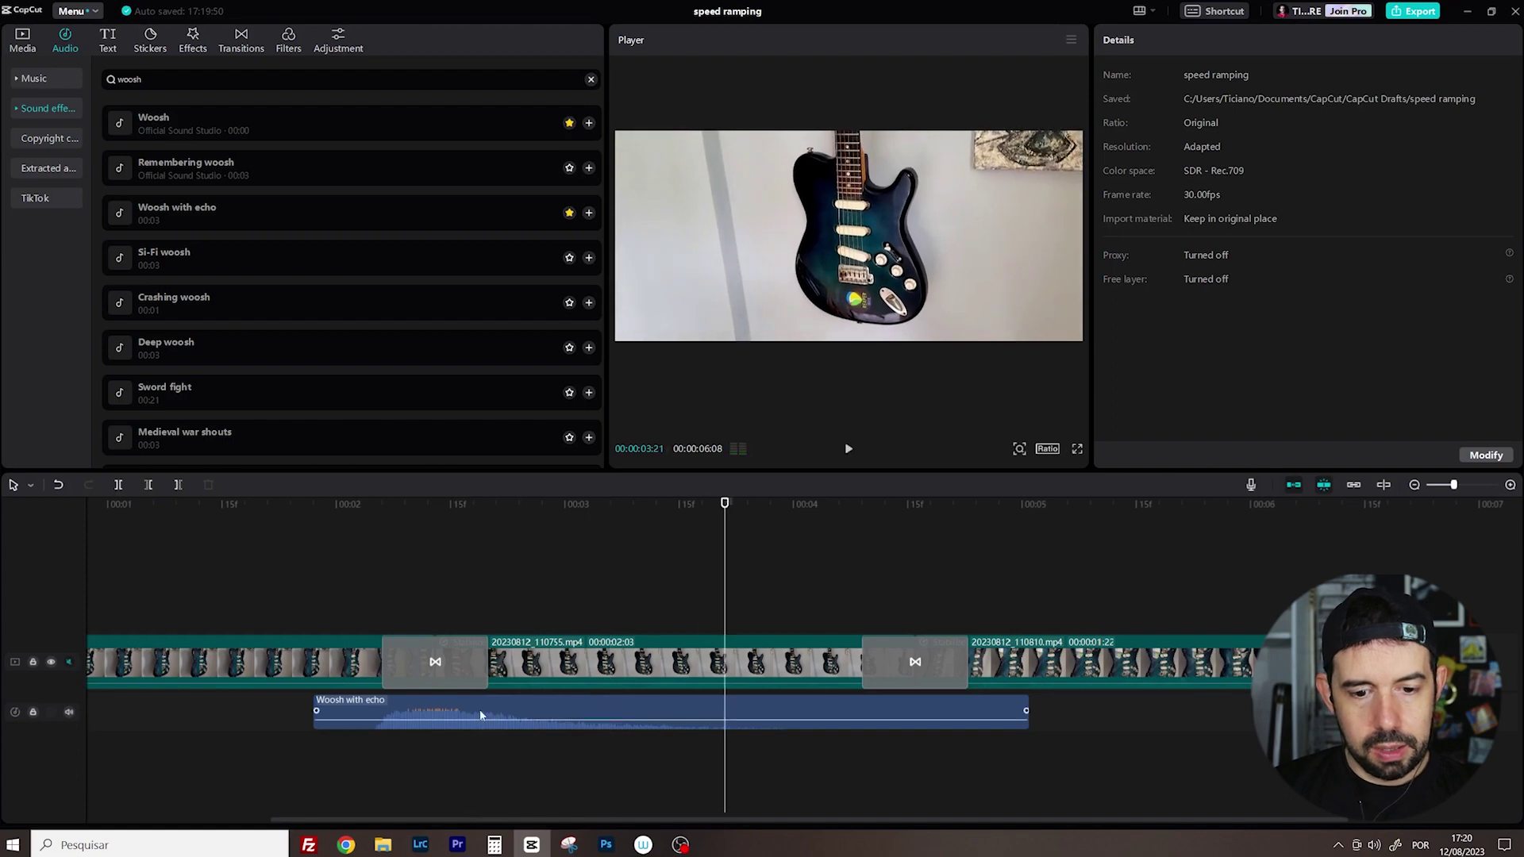
# Step: Copy the woosh and place the duplicate before the second transition, then play back
pyautogui.click(480, 713)
pyautogui.hotkey('ctrl', 'c')
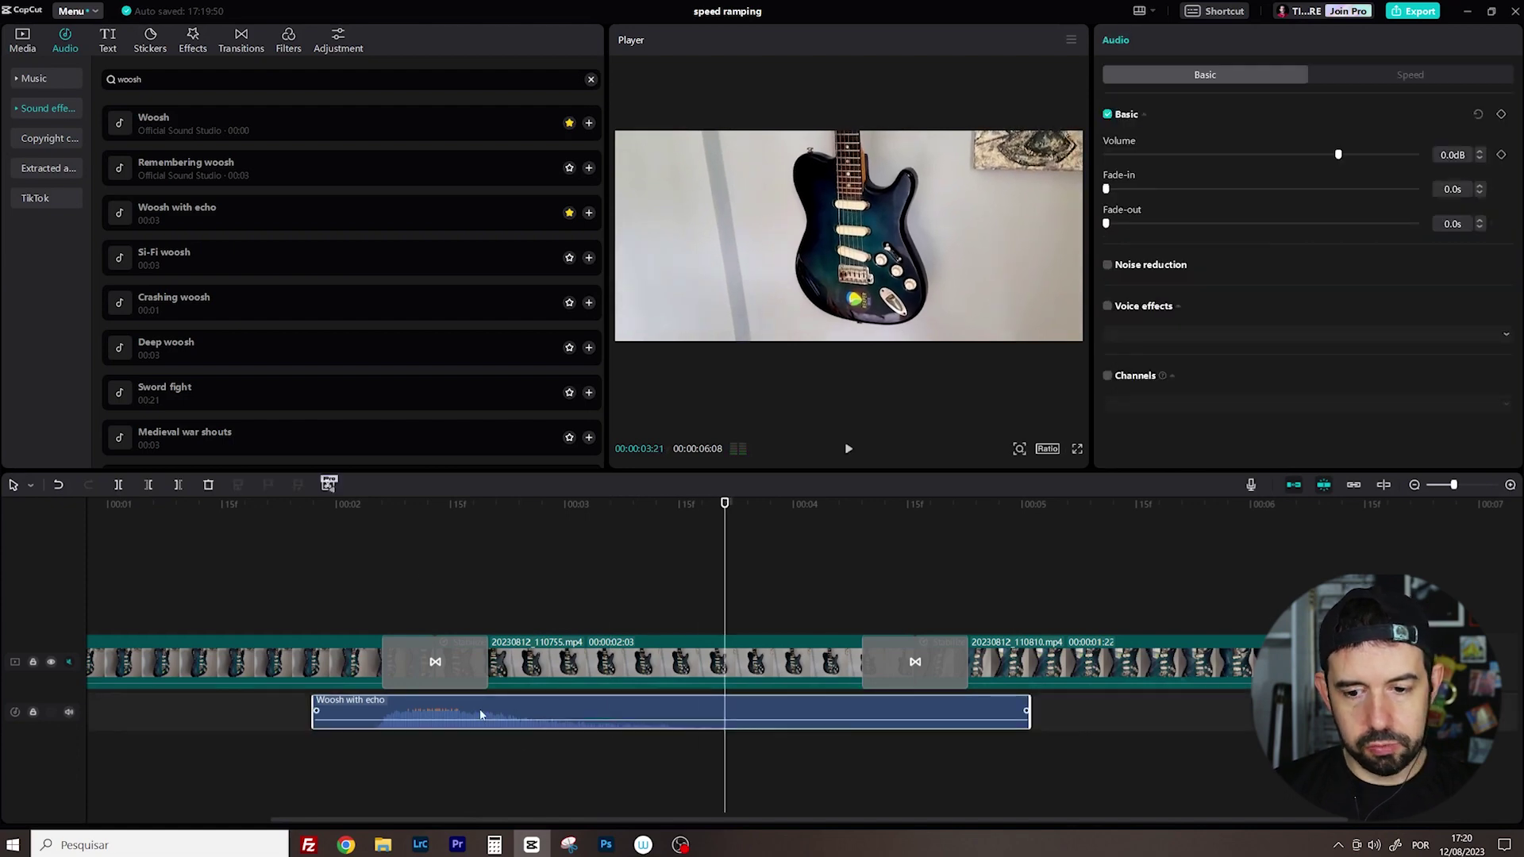
pyautogui.hotkey('ctrl', 'v')
pyautogui.moveTo(806, 741); pyautogui.dragTo(884, 745)
pyautogui.press('space')
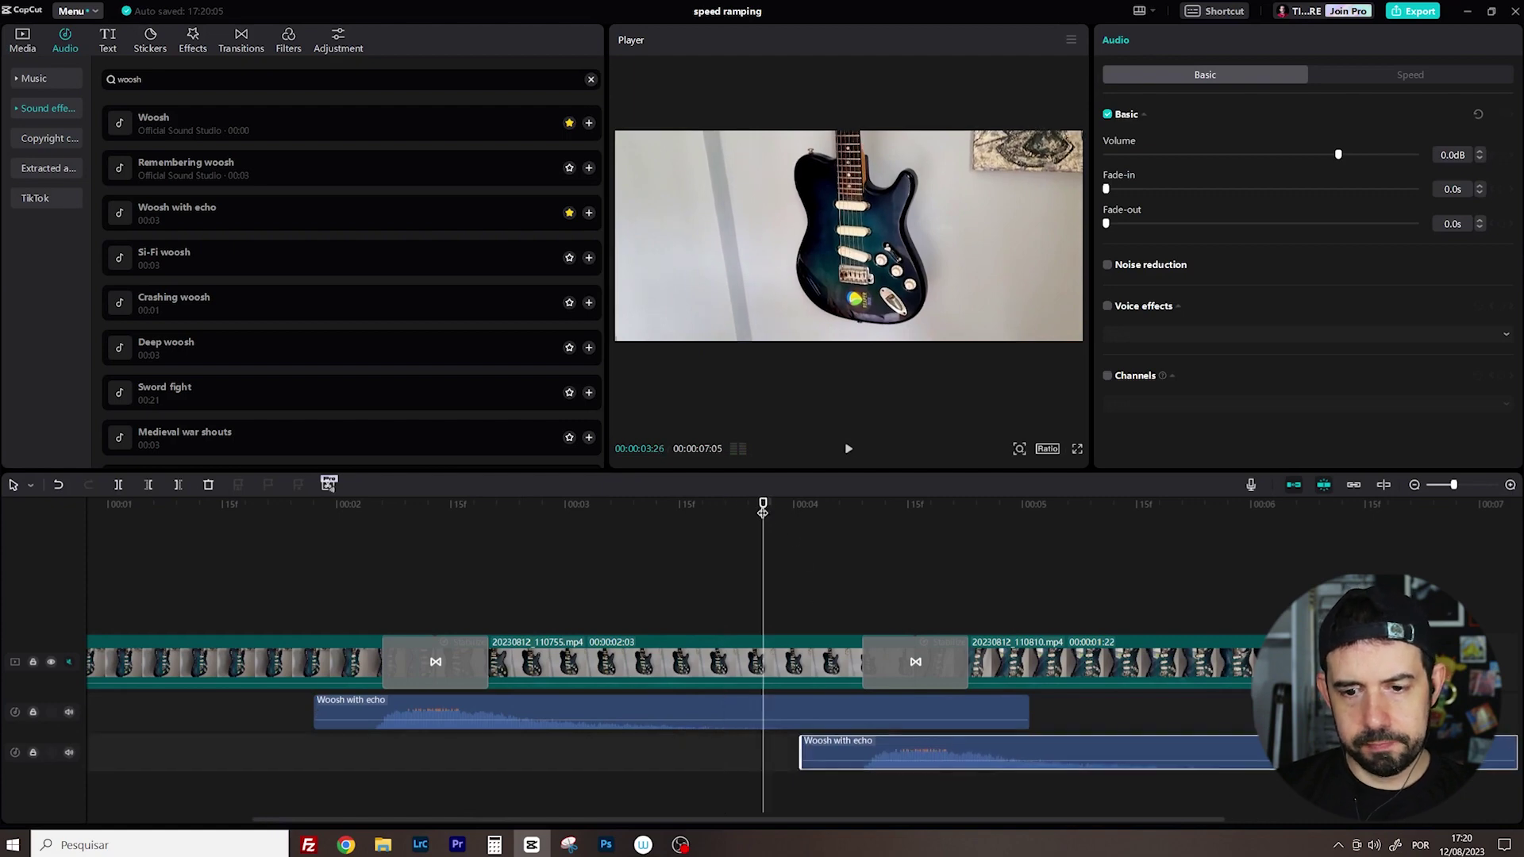
# Step: Set the second woosh to 0.8x speed with Voice tone change on, then preview it
pyautogui.click(854, 511)
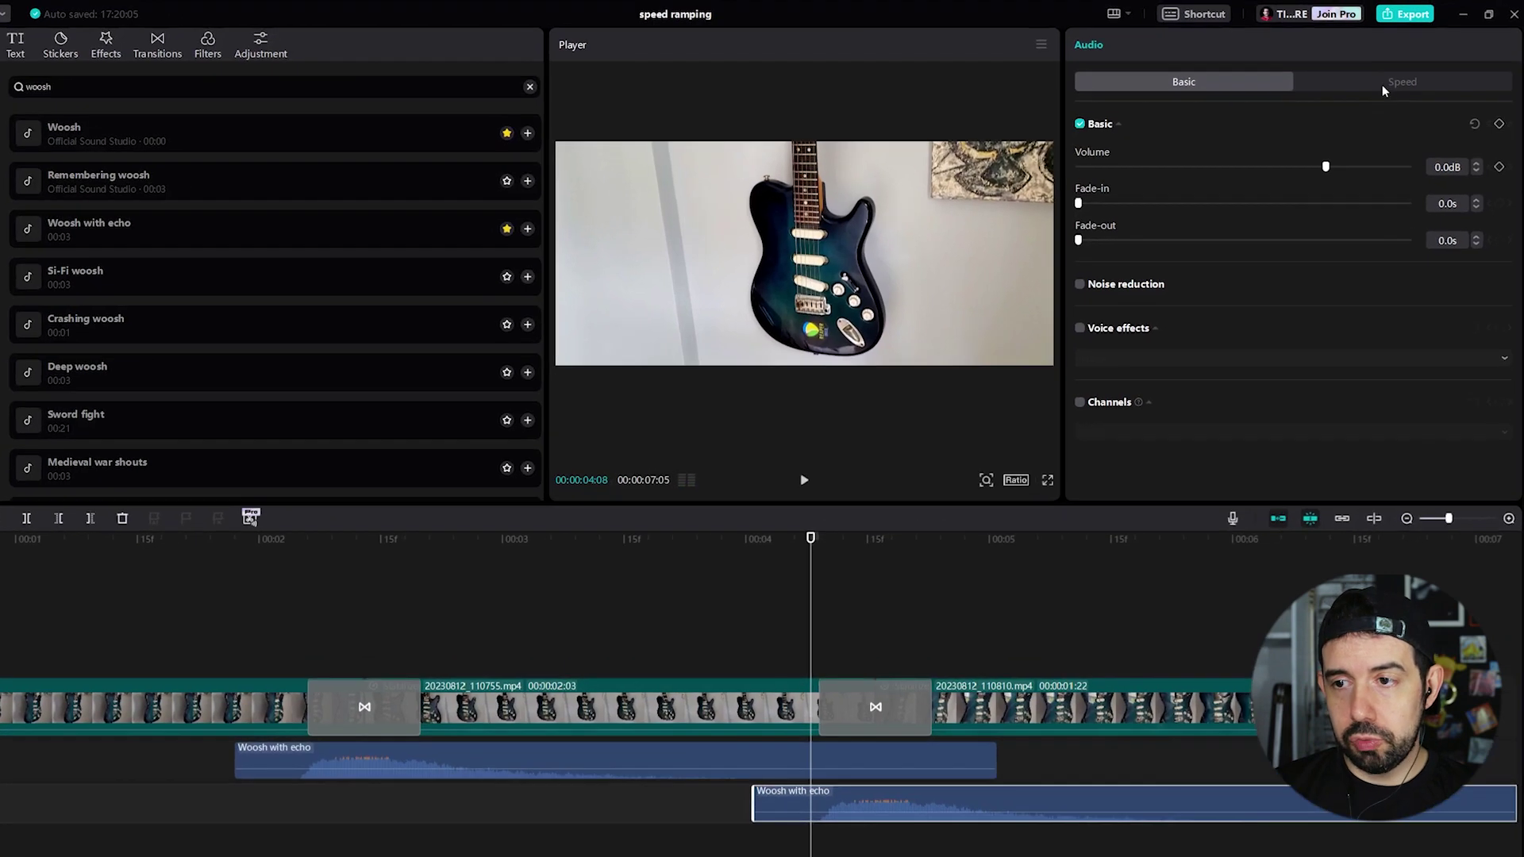
pyautogui.click(1389, 74)
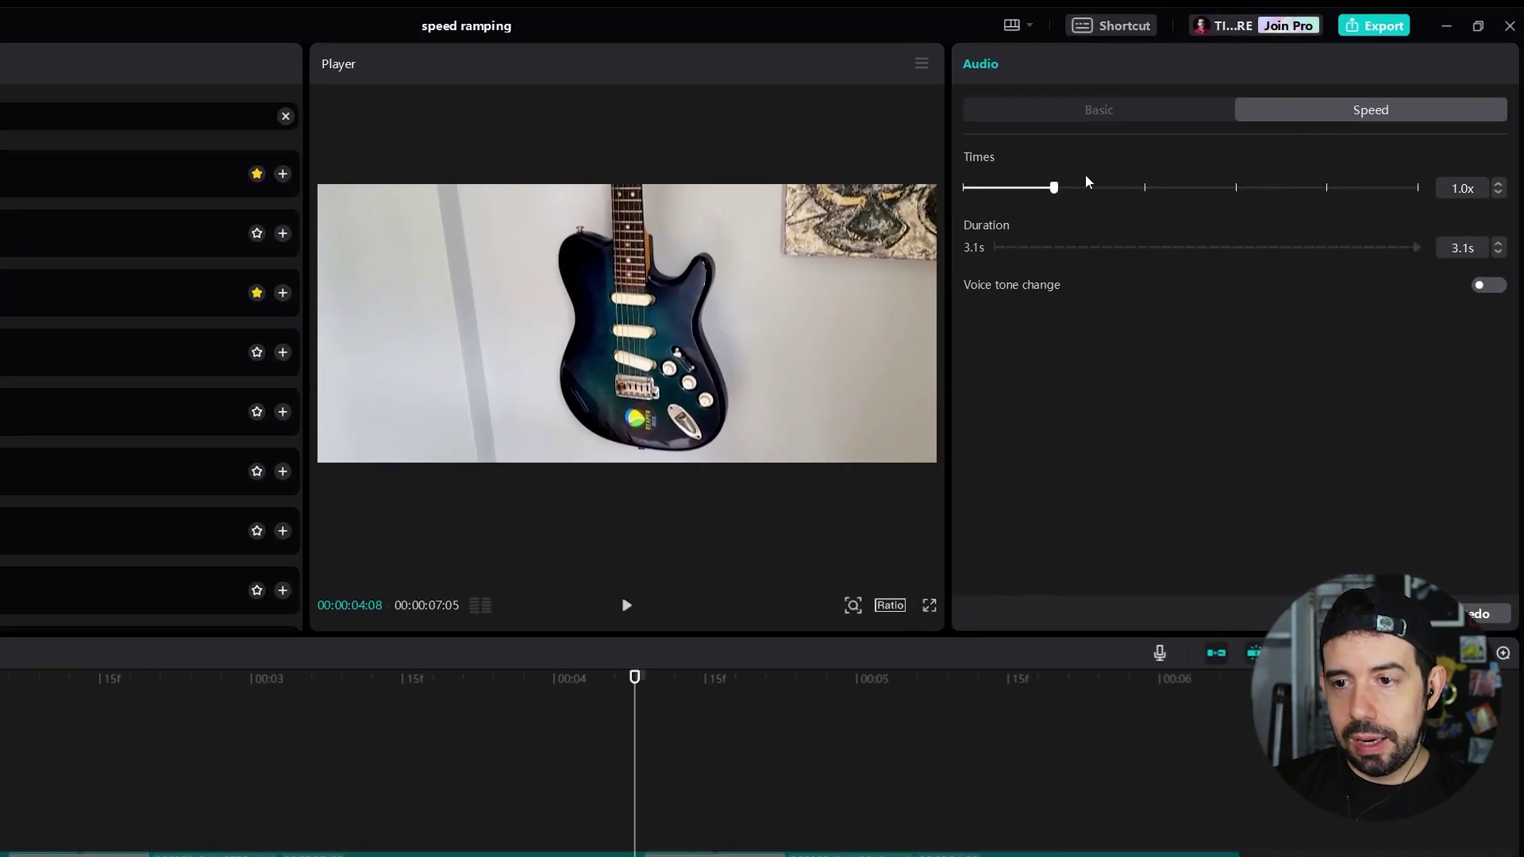
pyautogui.moveTo(1052, 192); pyautogui.dragTo(1039, 194)
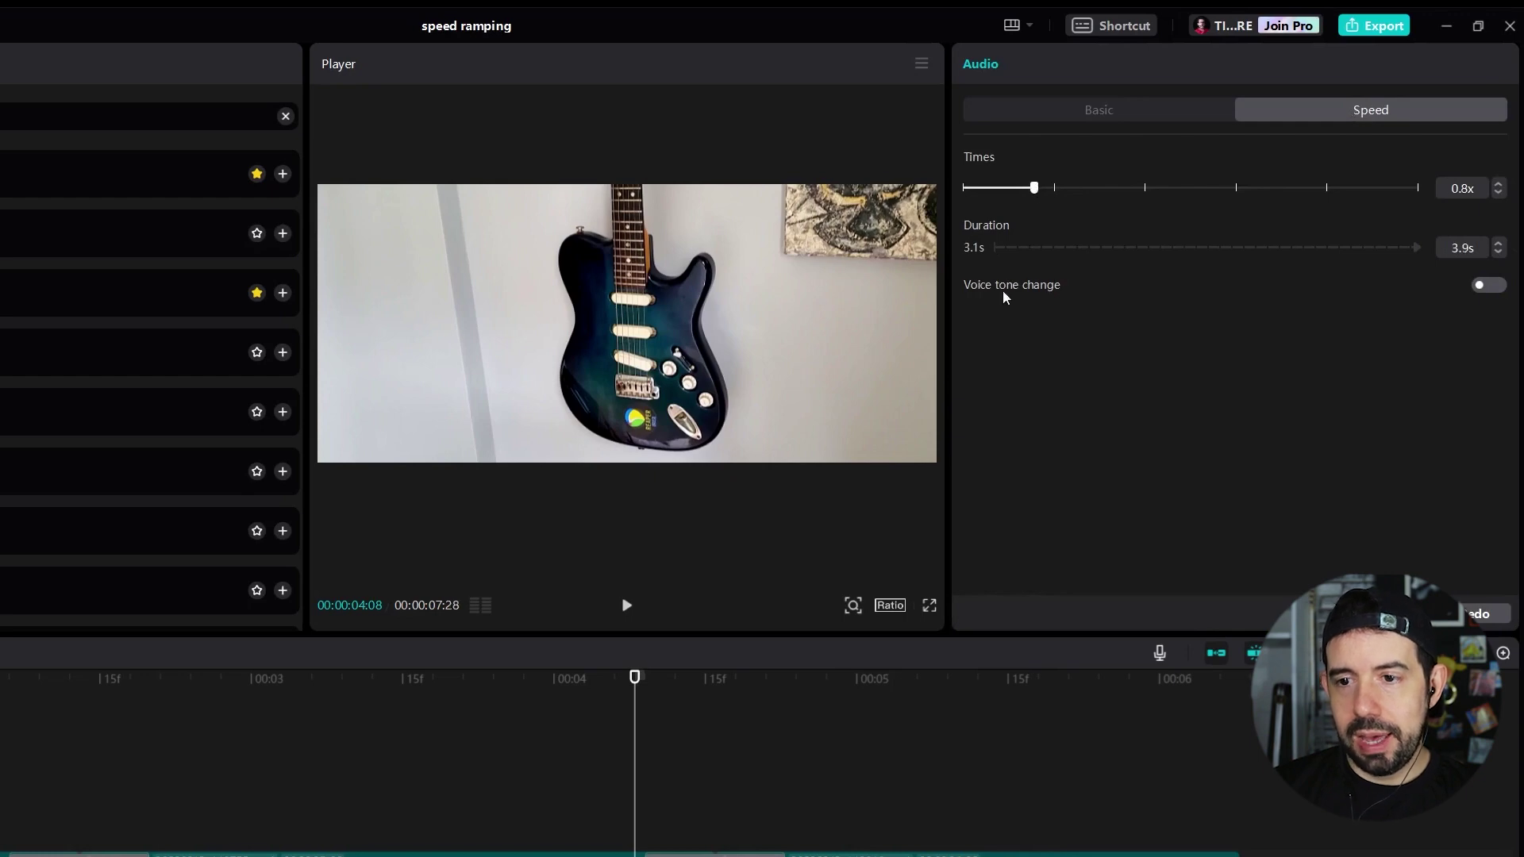
pyautogui.click(1489, 286)
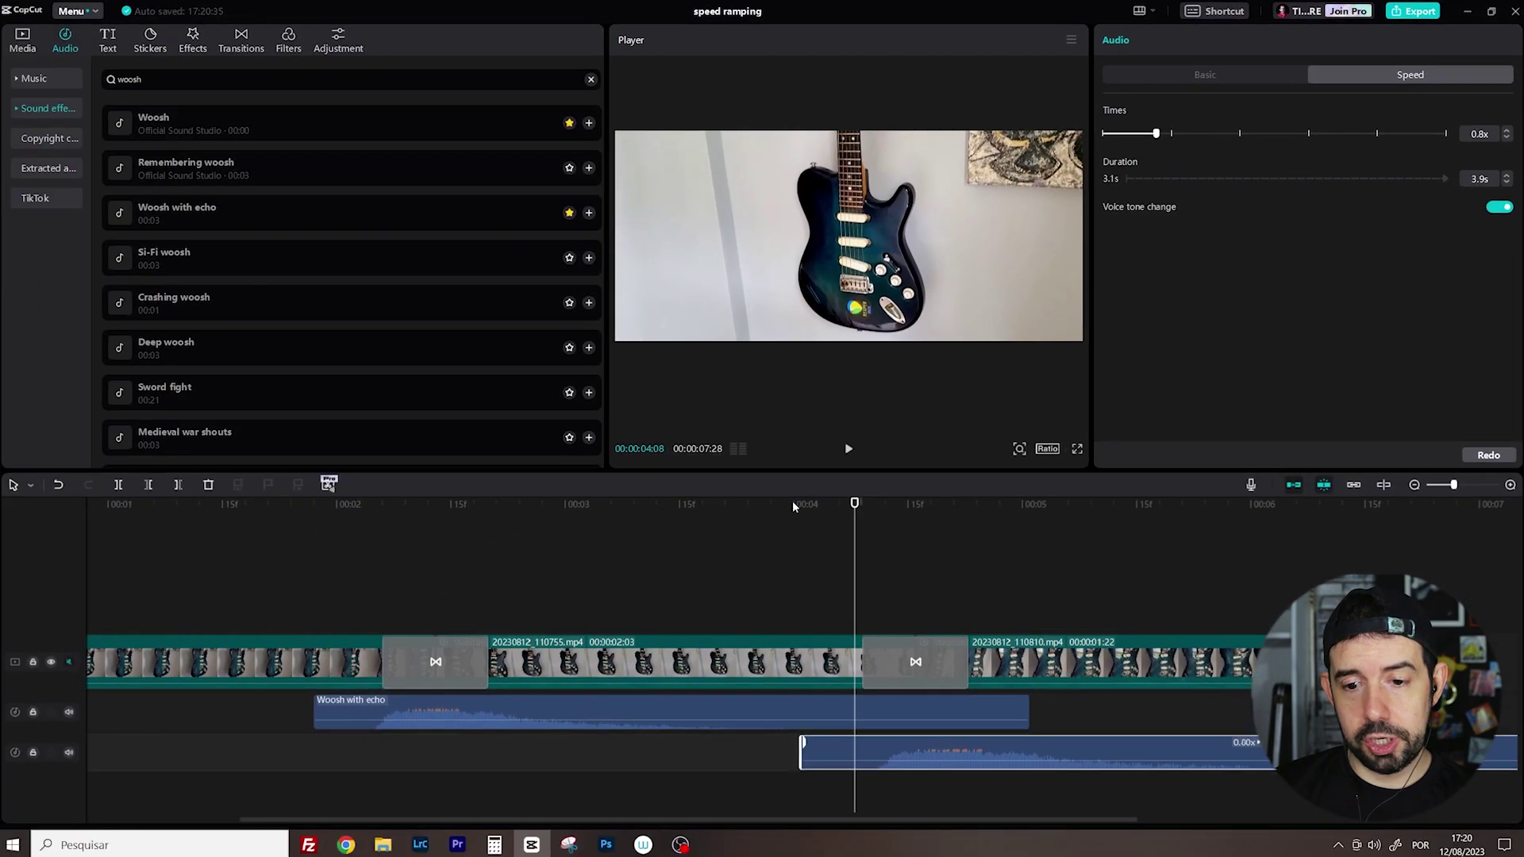
pyautogui.click(552, 684)
pyautogui.press('space')
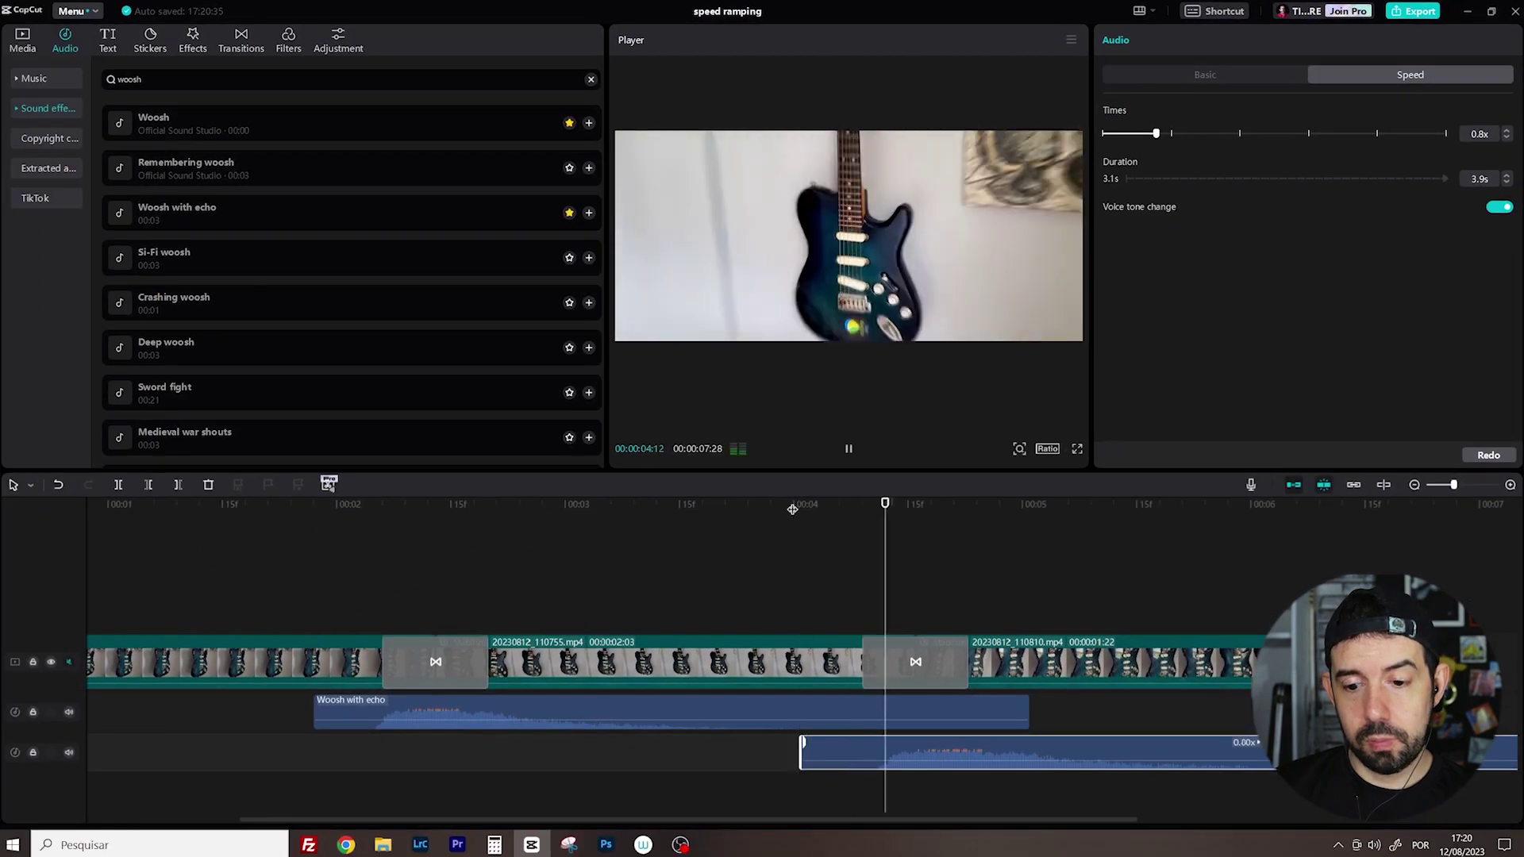
pyautogui.press('space')
pyautogui.click(352, 507)
pyautogui.press('space')
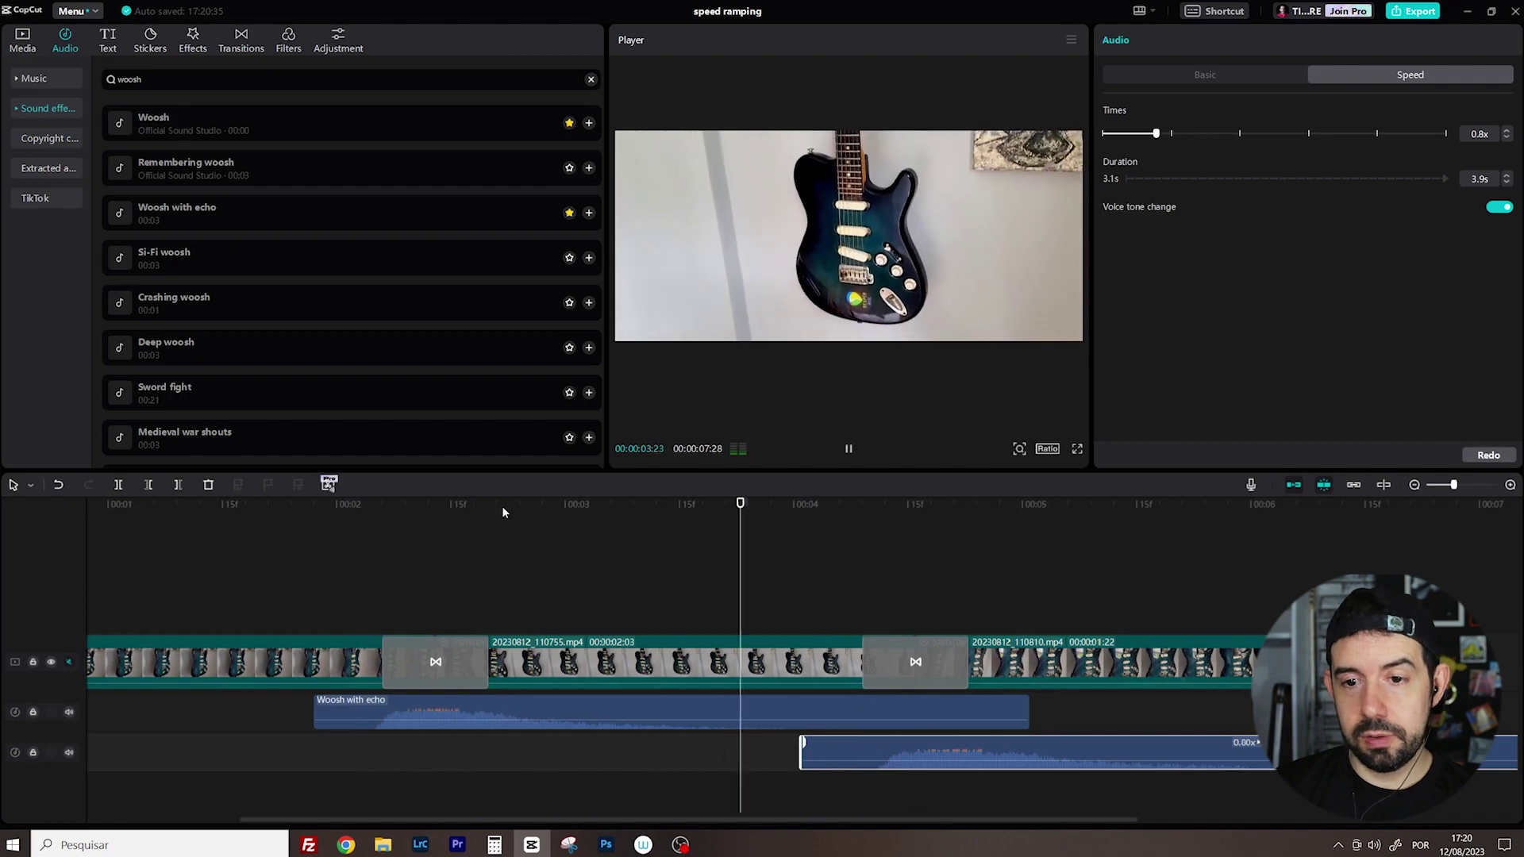
pyautogui.press('space')
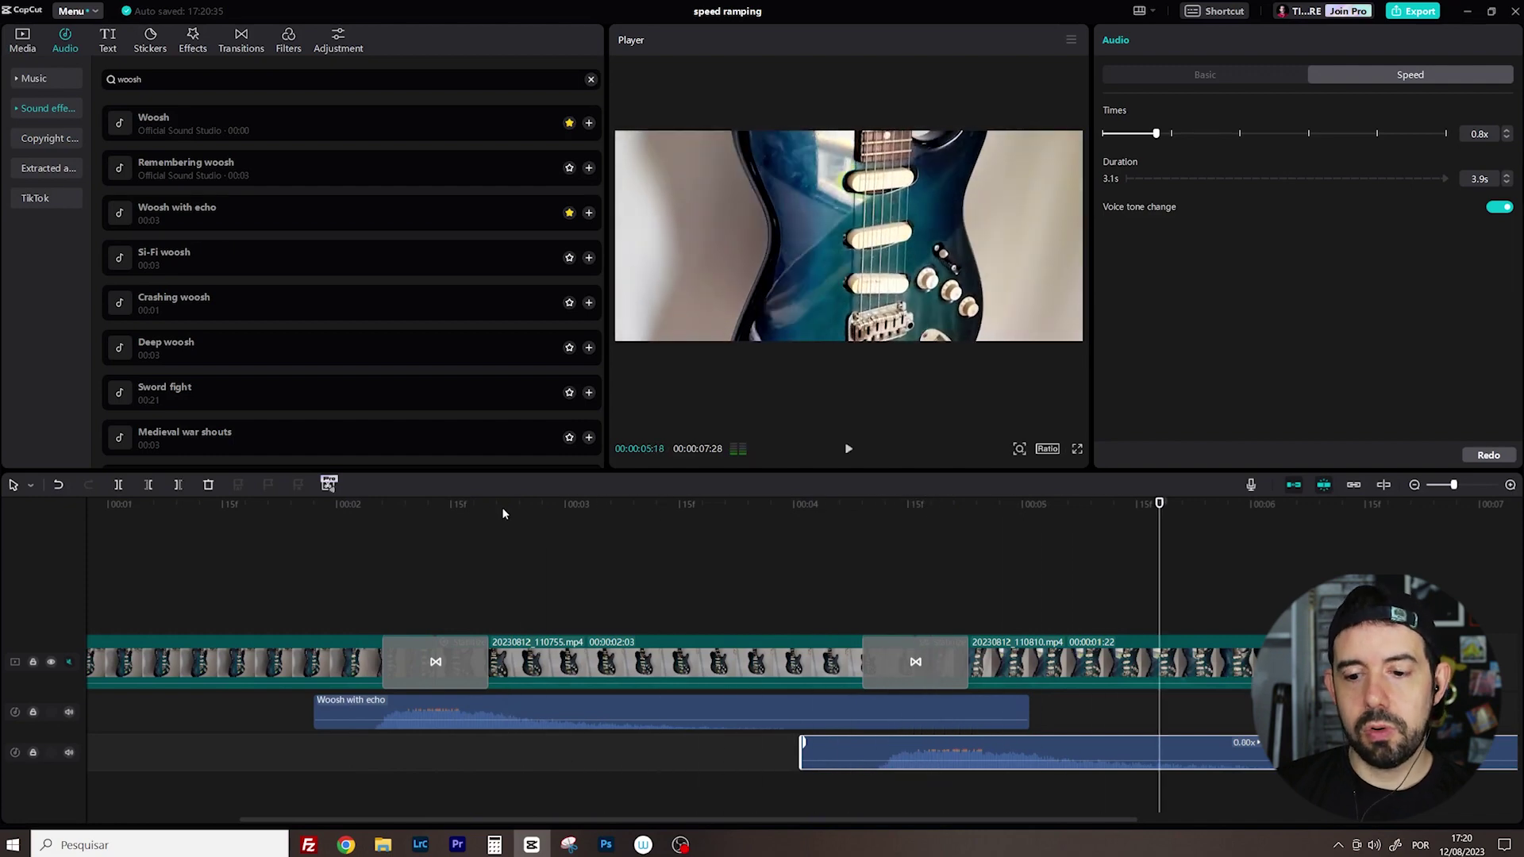
# Step: Add Chicago.mp3 from Media under the clips and play the edit with it
pyautogui.scroll(-3, 501, 507)
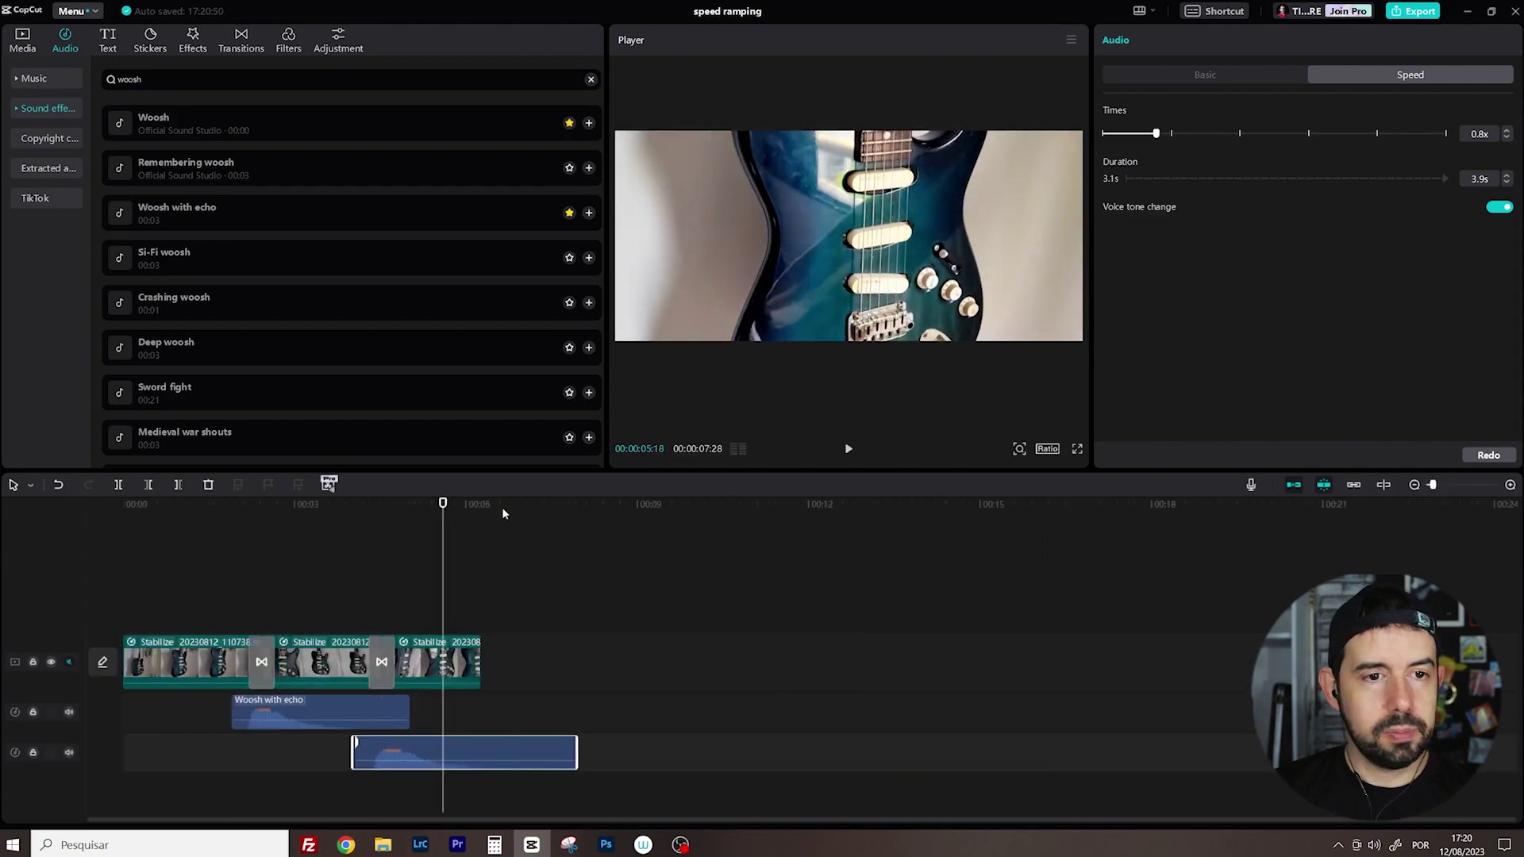
pyautogui.click(24, 40)
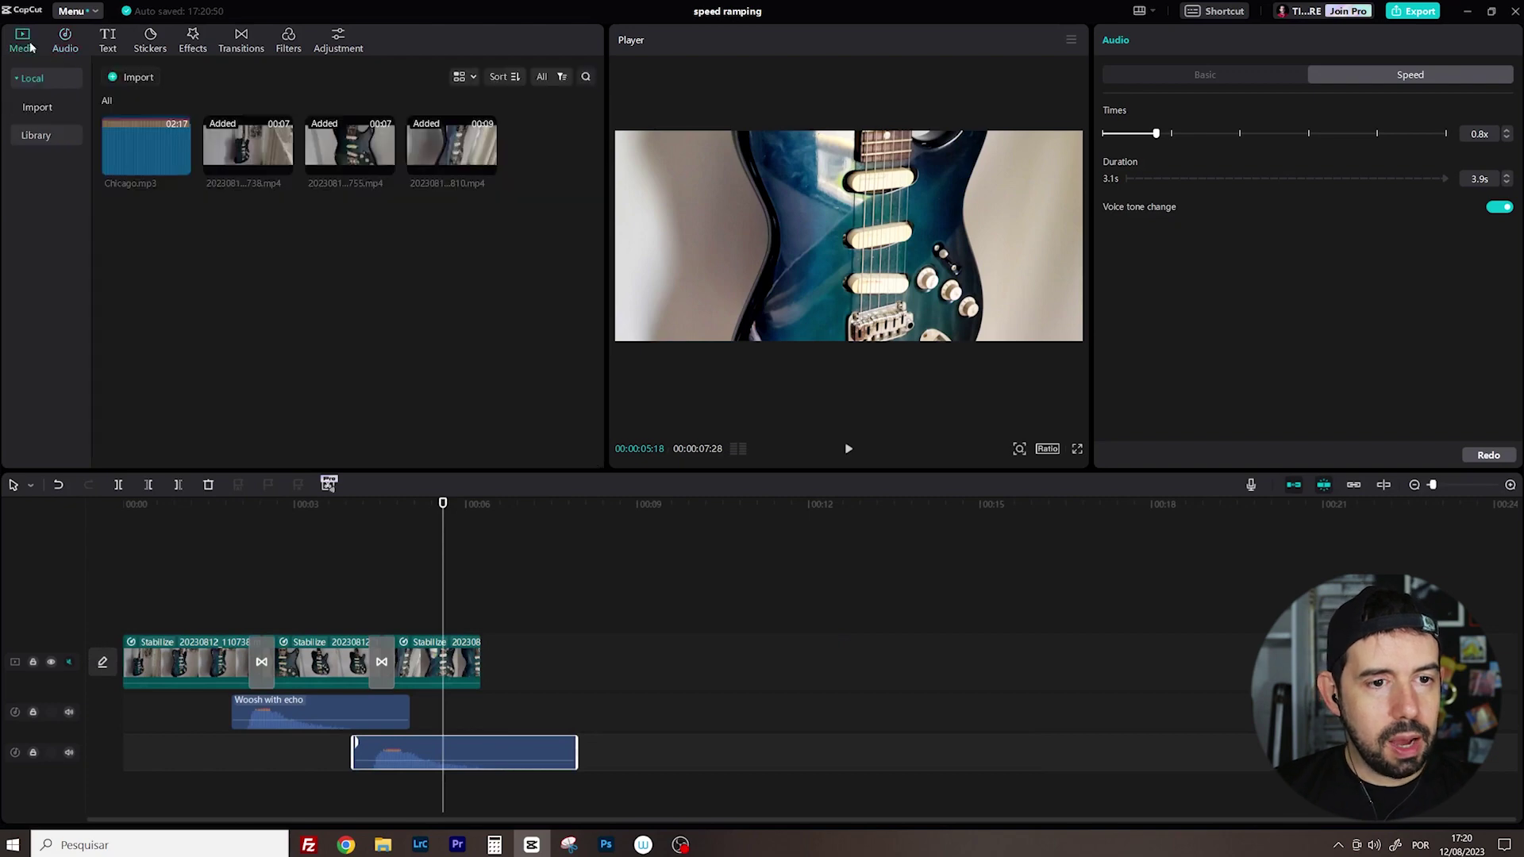
pyautogui.moveTo(154, 148); pyautogui.dragTo(100, 794)
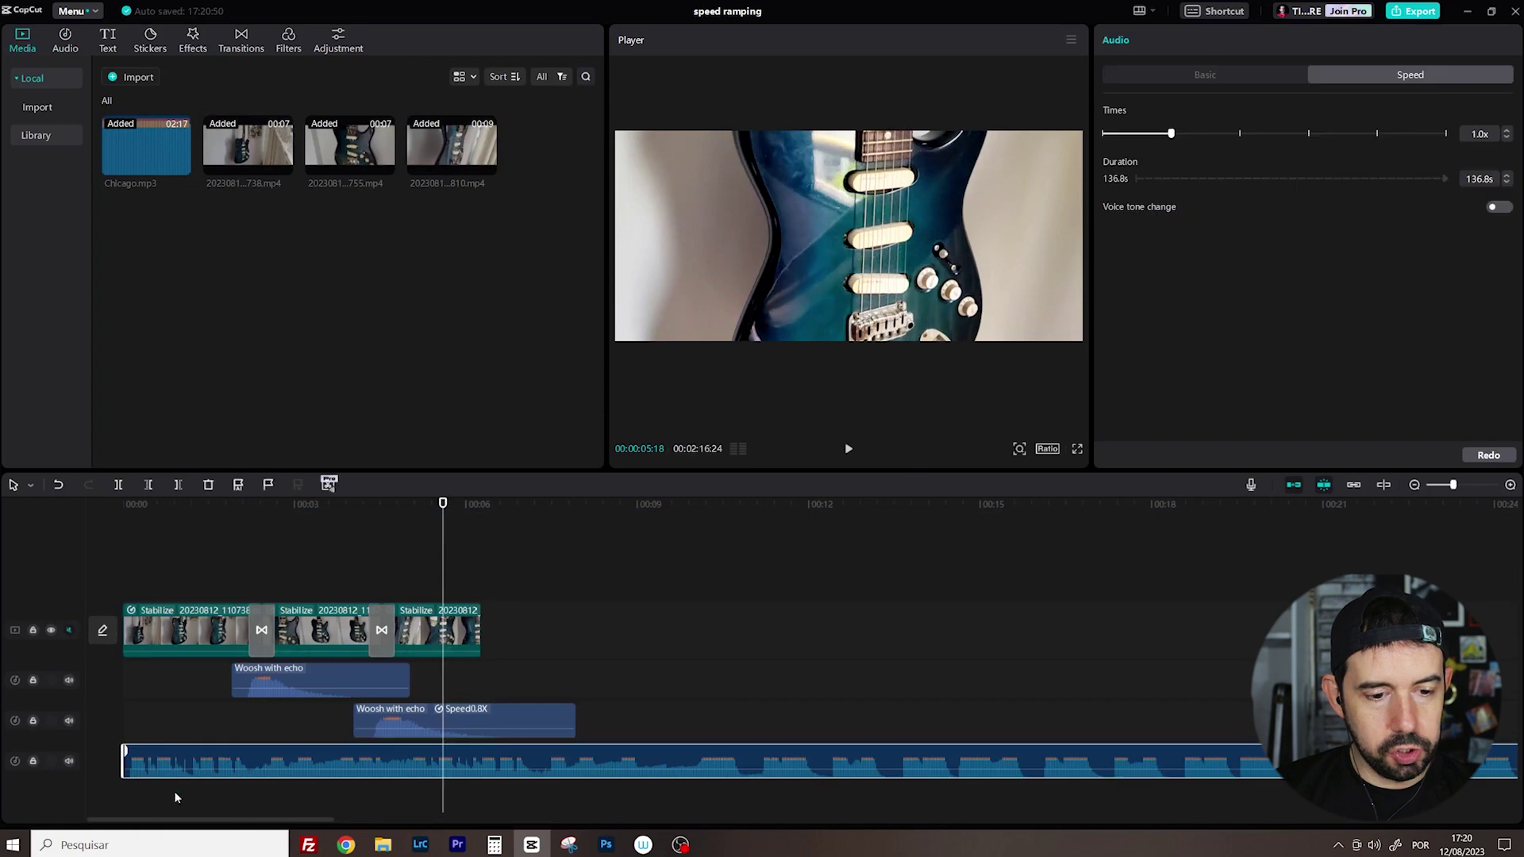
pyautogui.press('Home')
pyautogui.press('space')
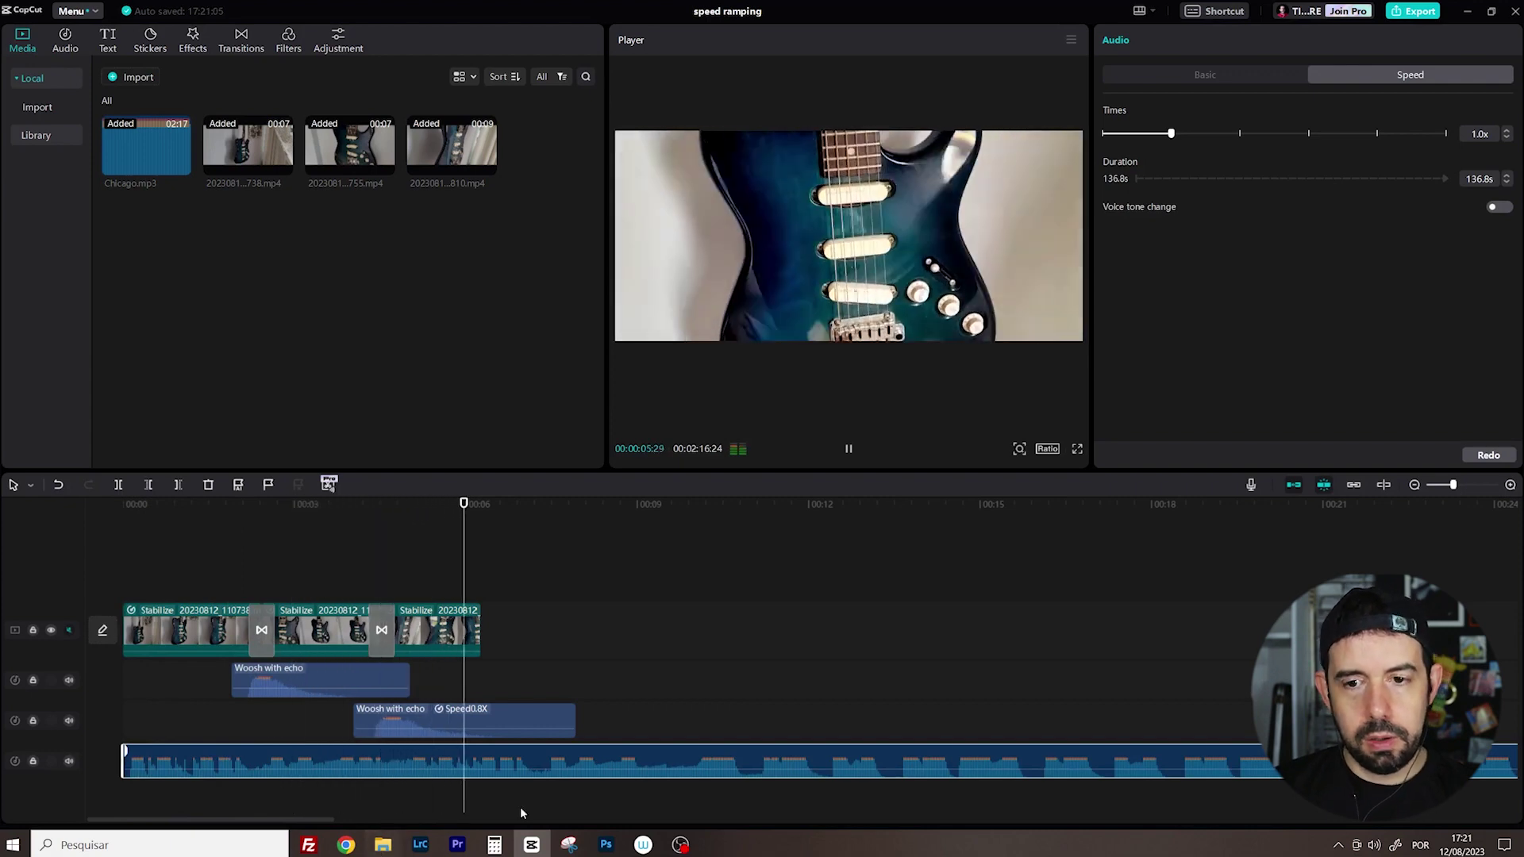
# Step: Split the soundtrack at the video's end with Ctrl+B, delete the rest, and trim it to 6.3s
pyautogui.press('space')
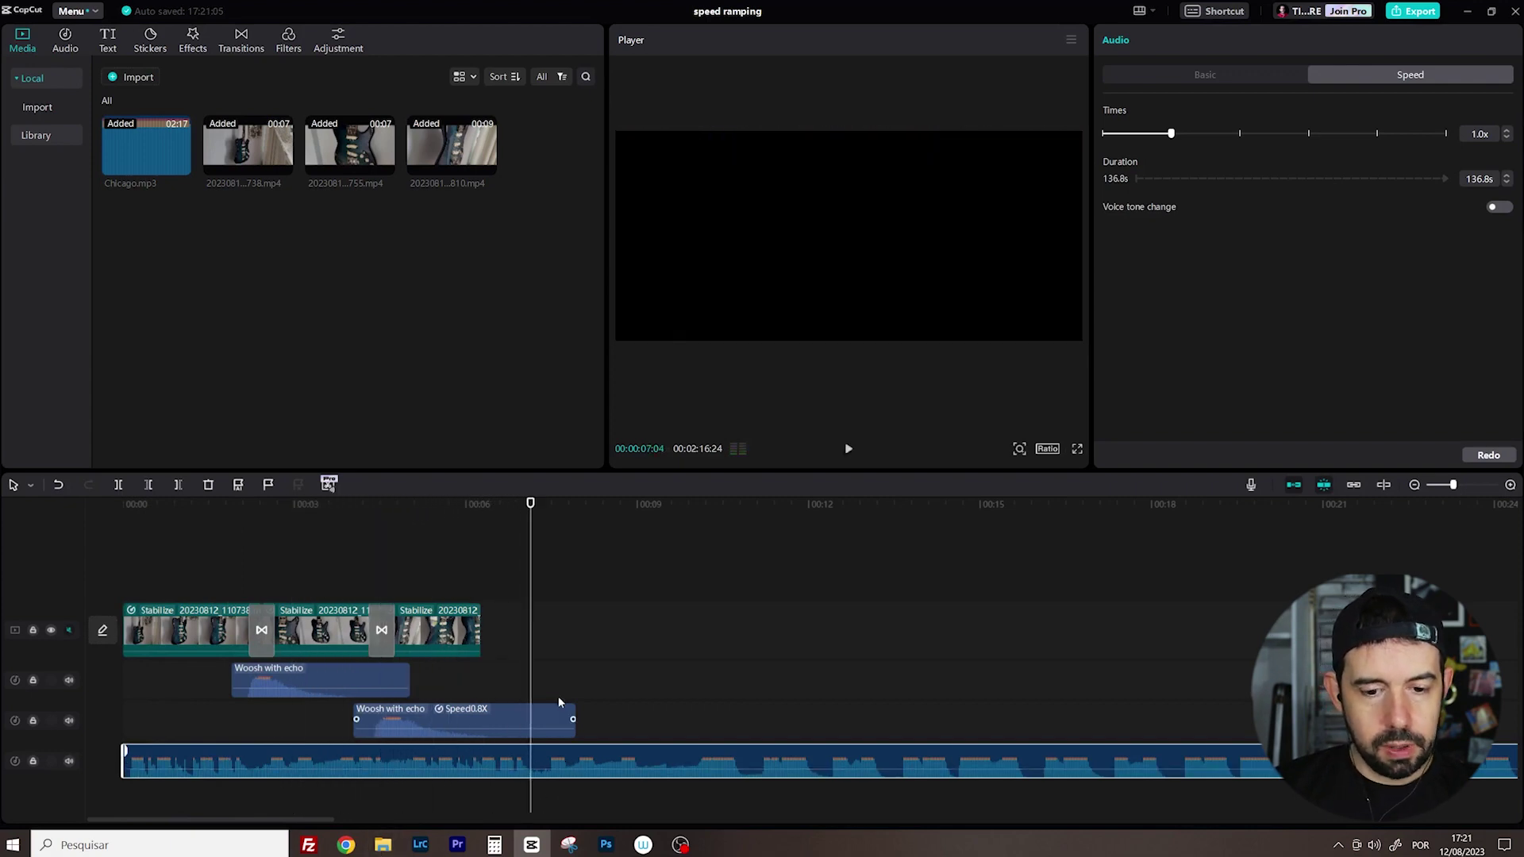
pyautogui.hotkey('ctrl', 'b')
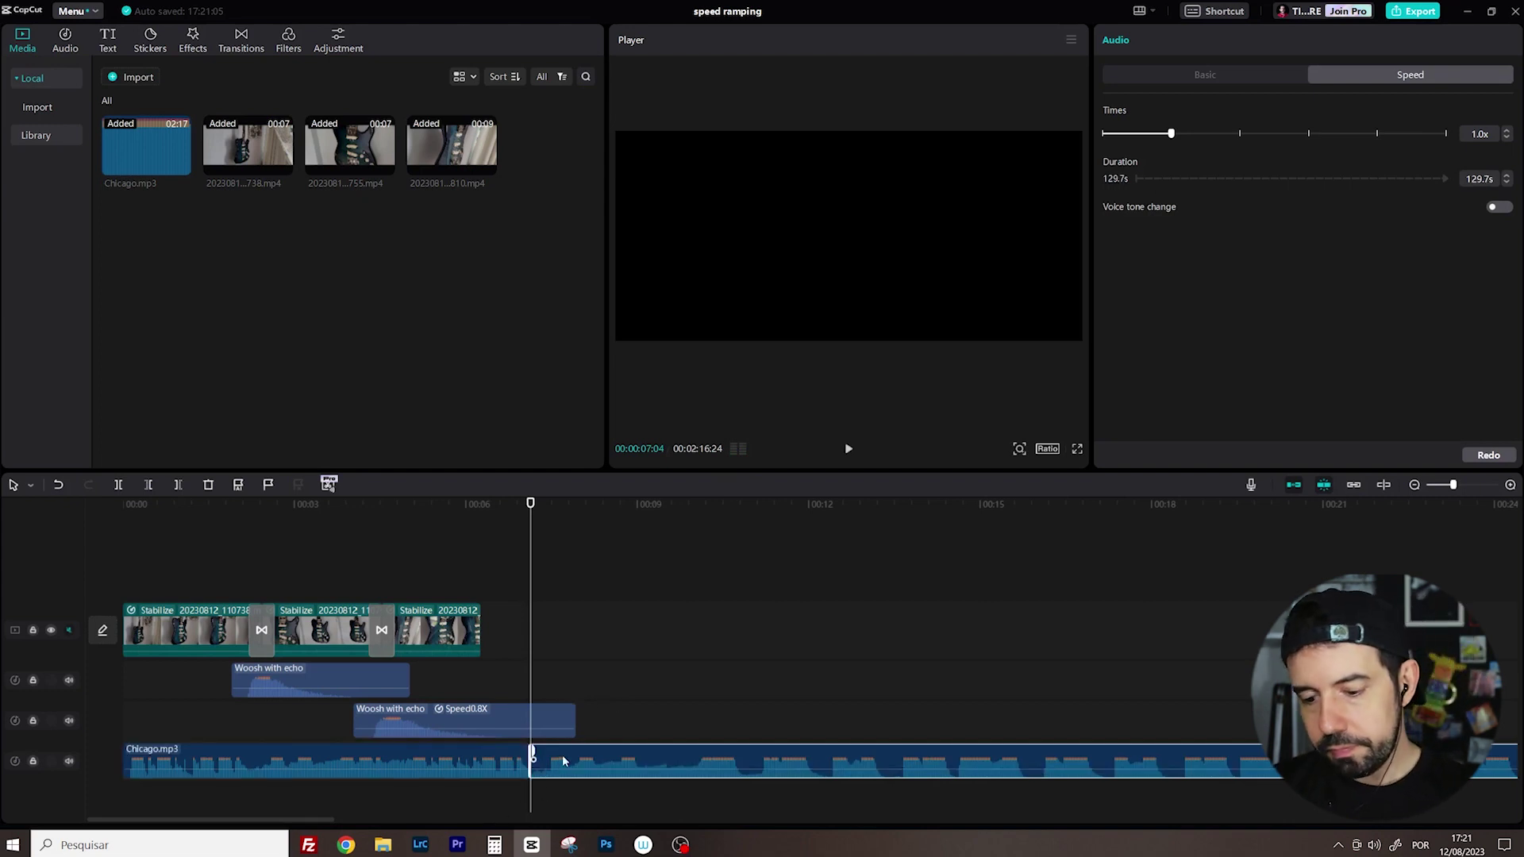
pyautogui.press('Delete')
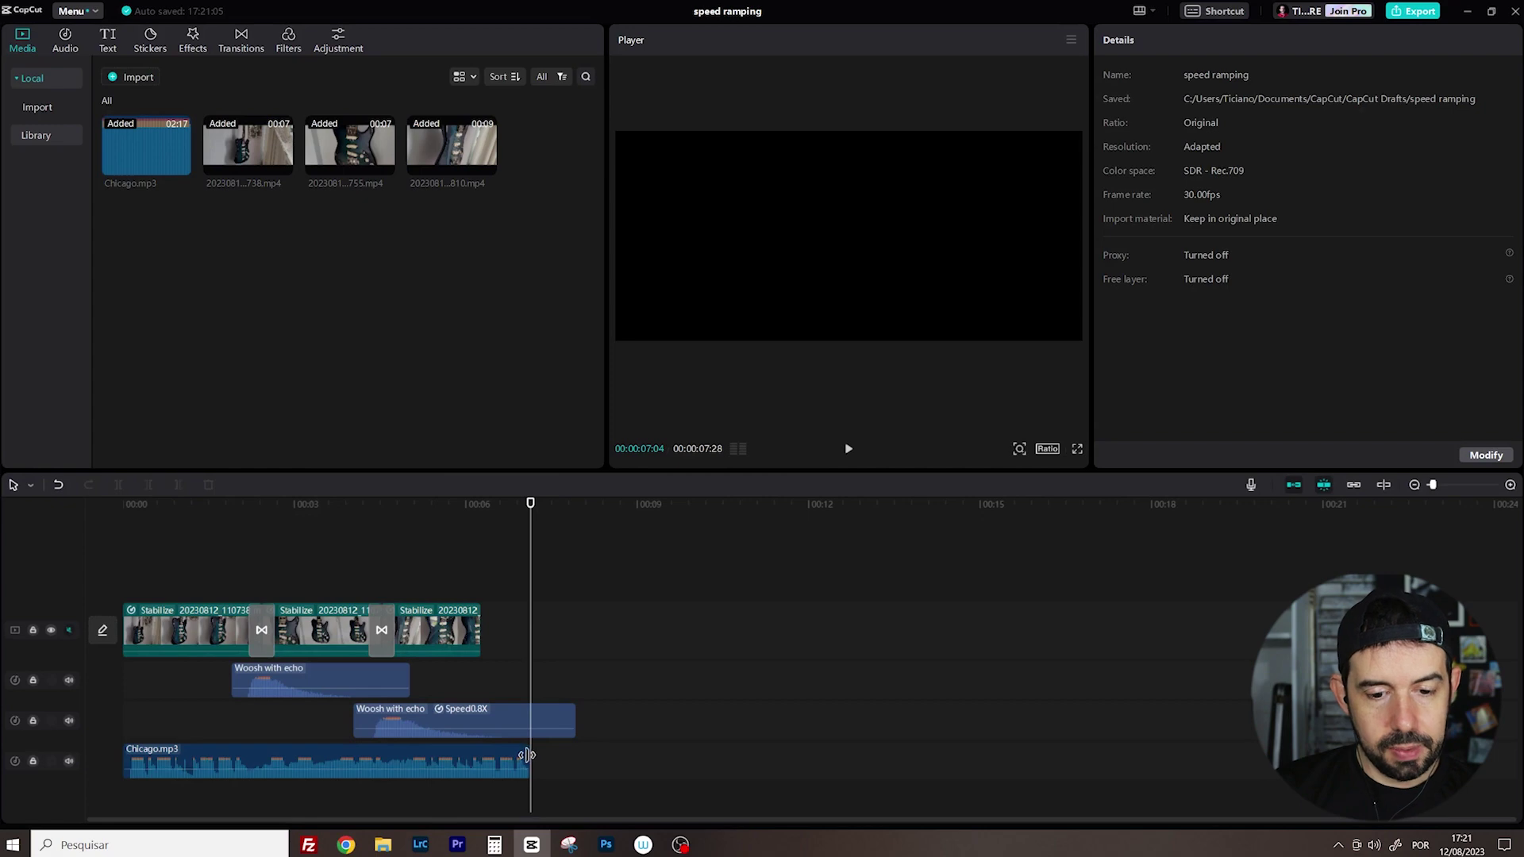
pyautogui.moveTo(526, 754); pyautogui.dragTo(479, 738)
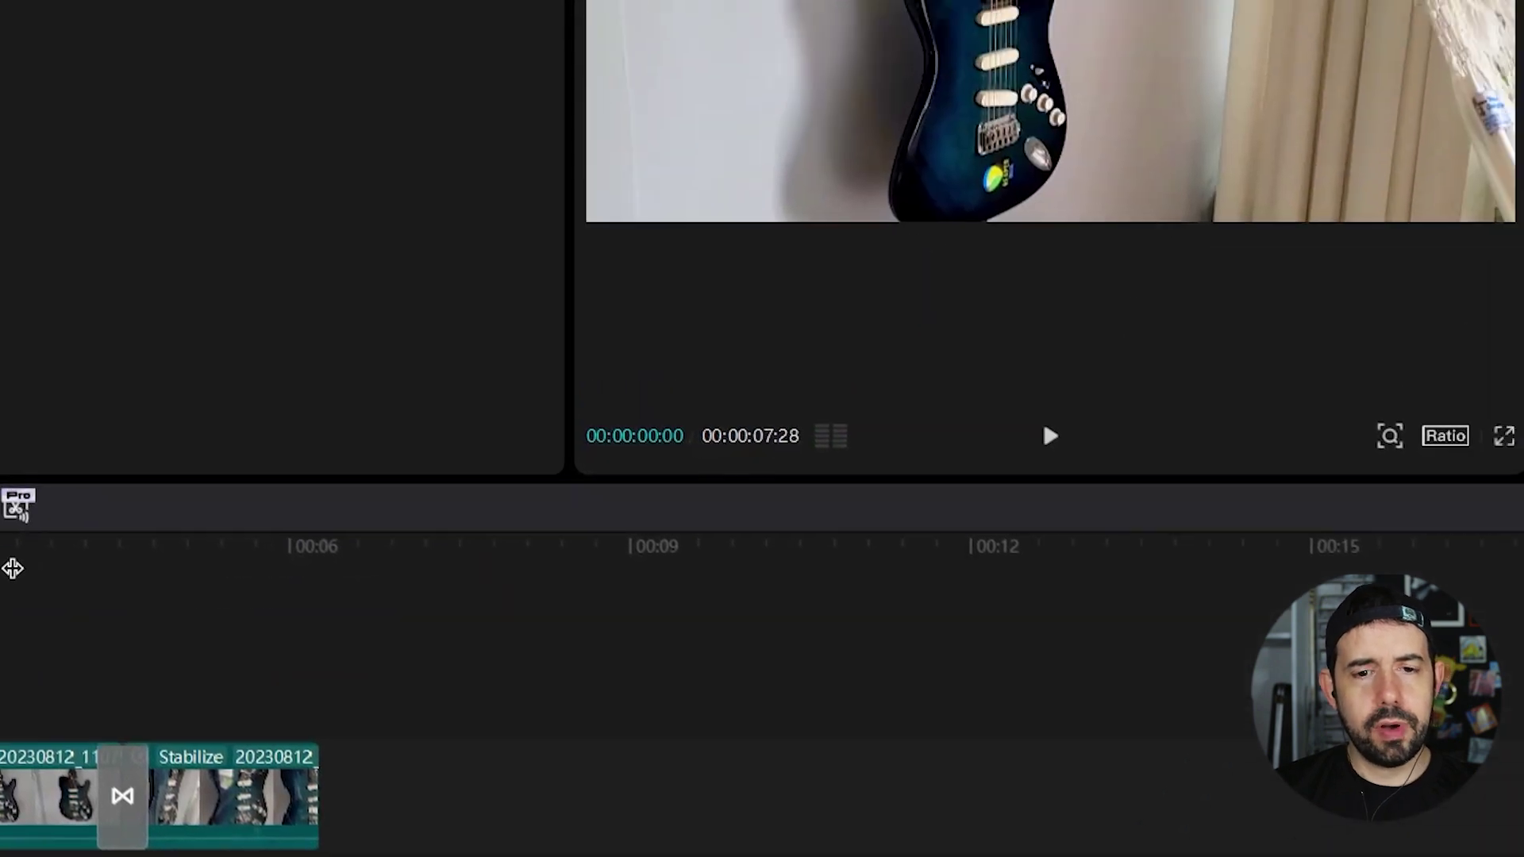
pyautogui.press('space')
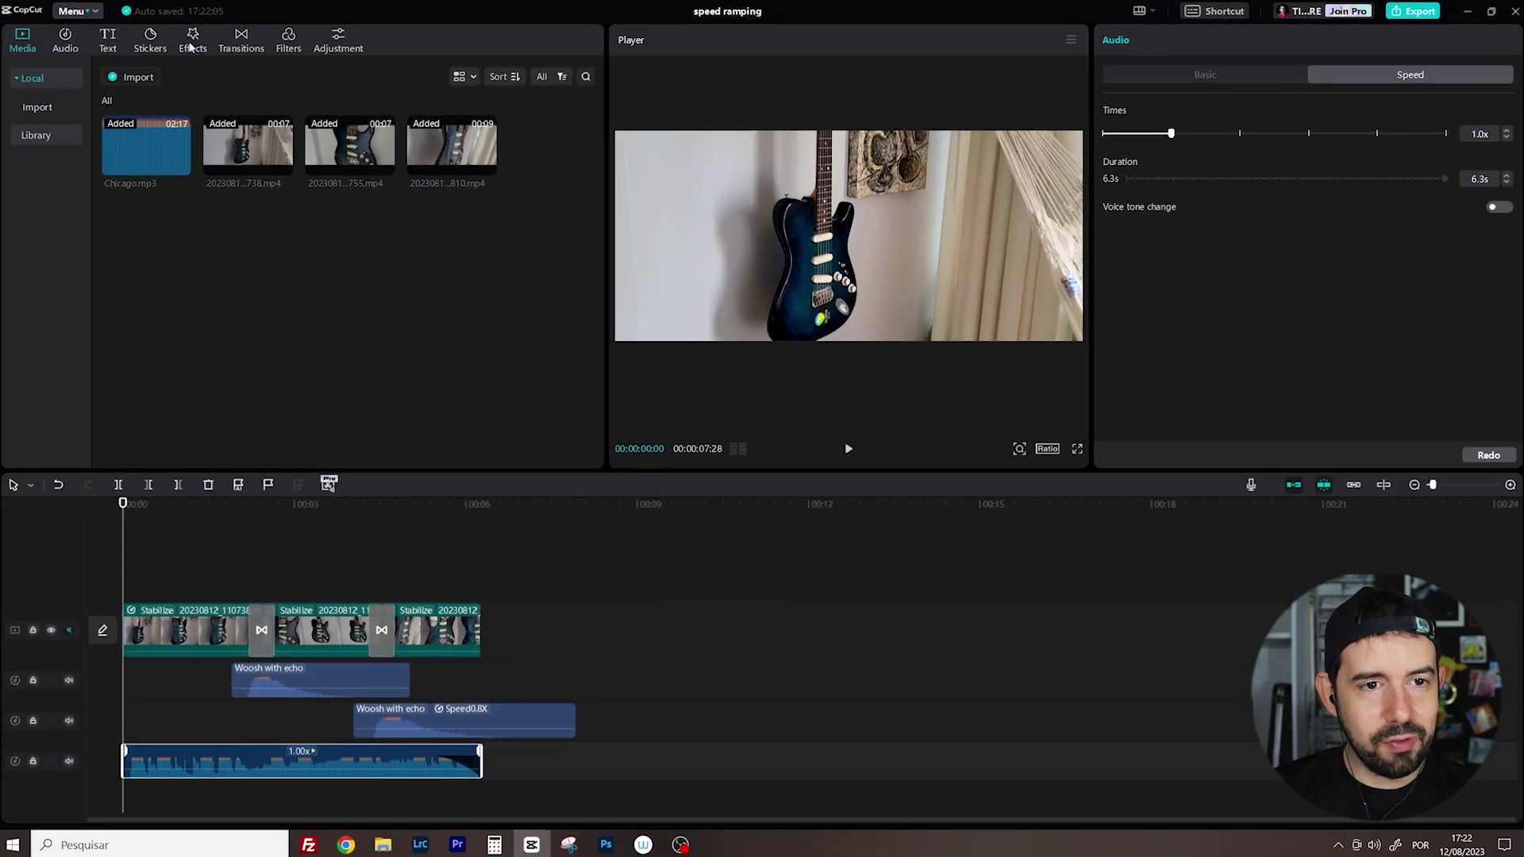
# Step: Drop the Nightclub Vibration Flash effect at the video start and stretch it across all three clips
pyautogui.click(191, 47)
pyautogui.scroll(-10, 564, 271)
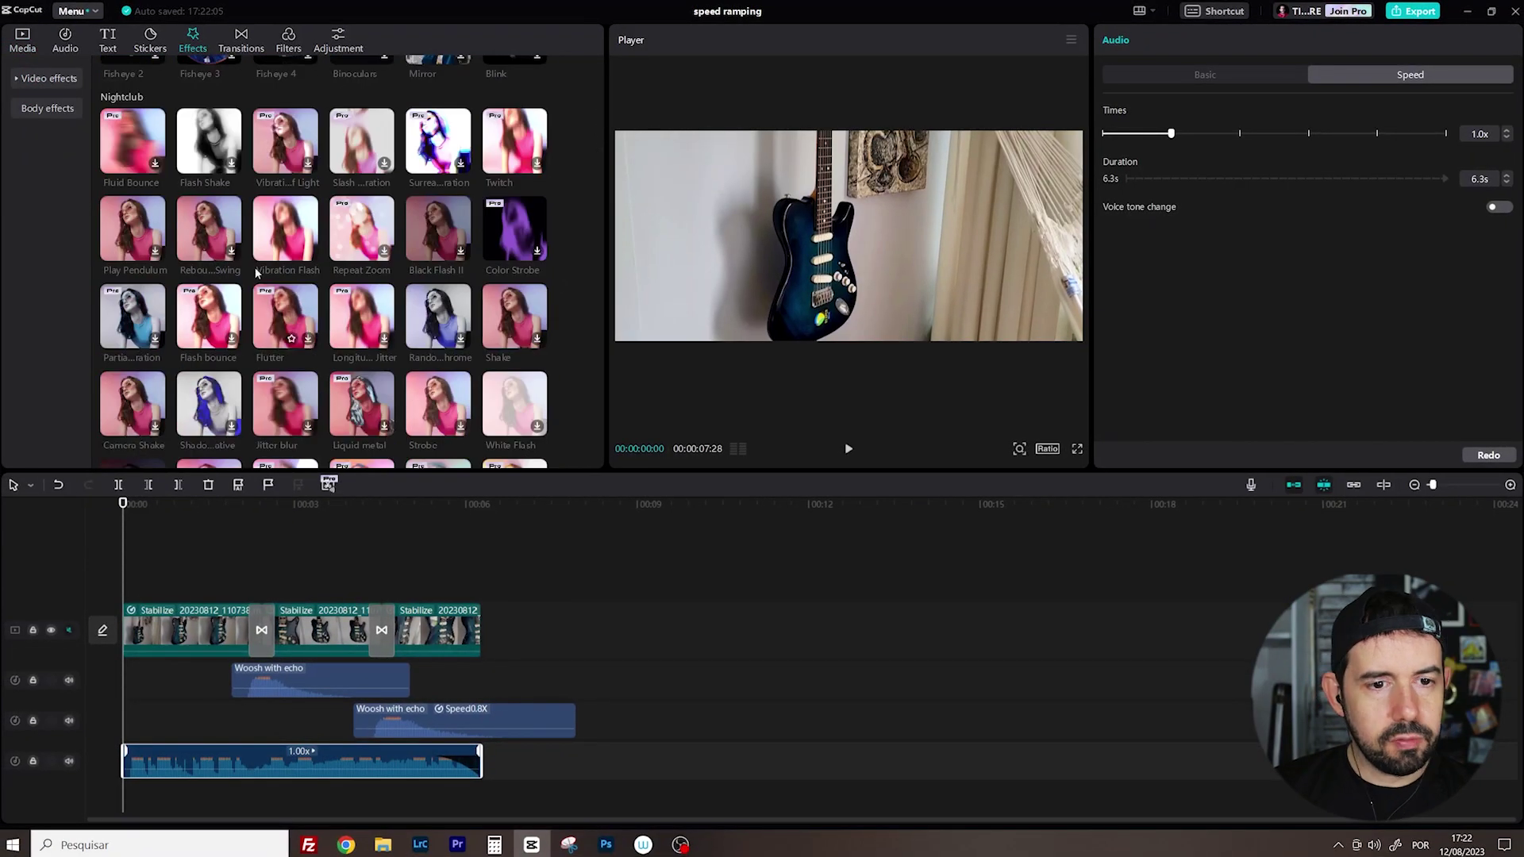
pyautogui.moveTo(290, 230); pyautogui.dragTo(252, 399)
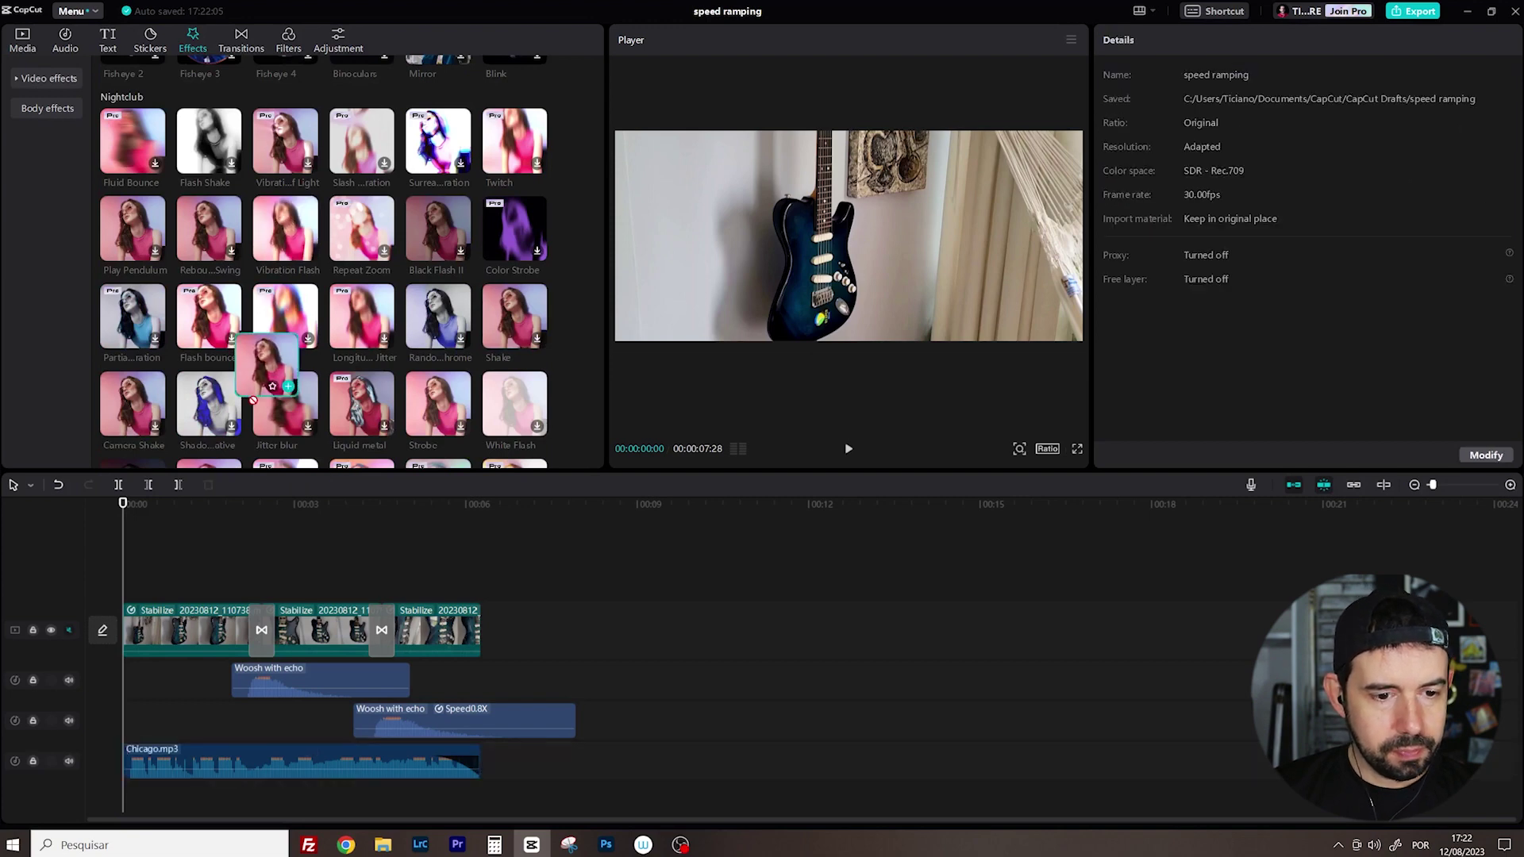
pyautogui.moveTo(119, 587); pyautogui.dragTo(120, 589)
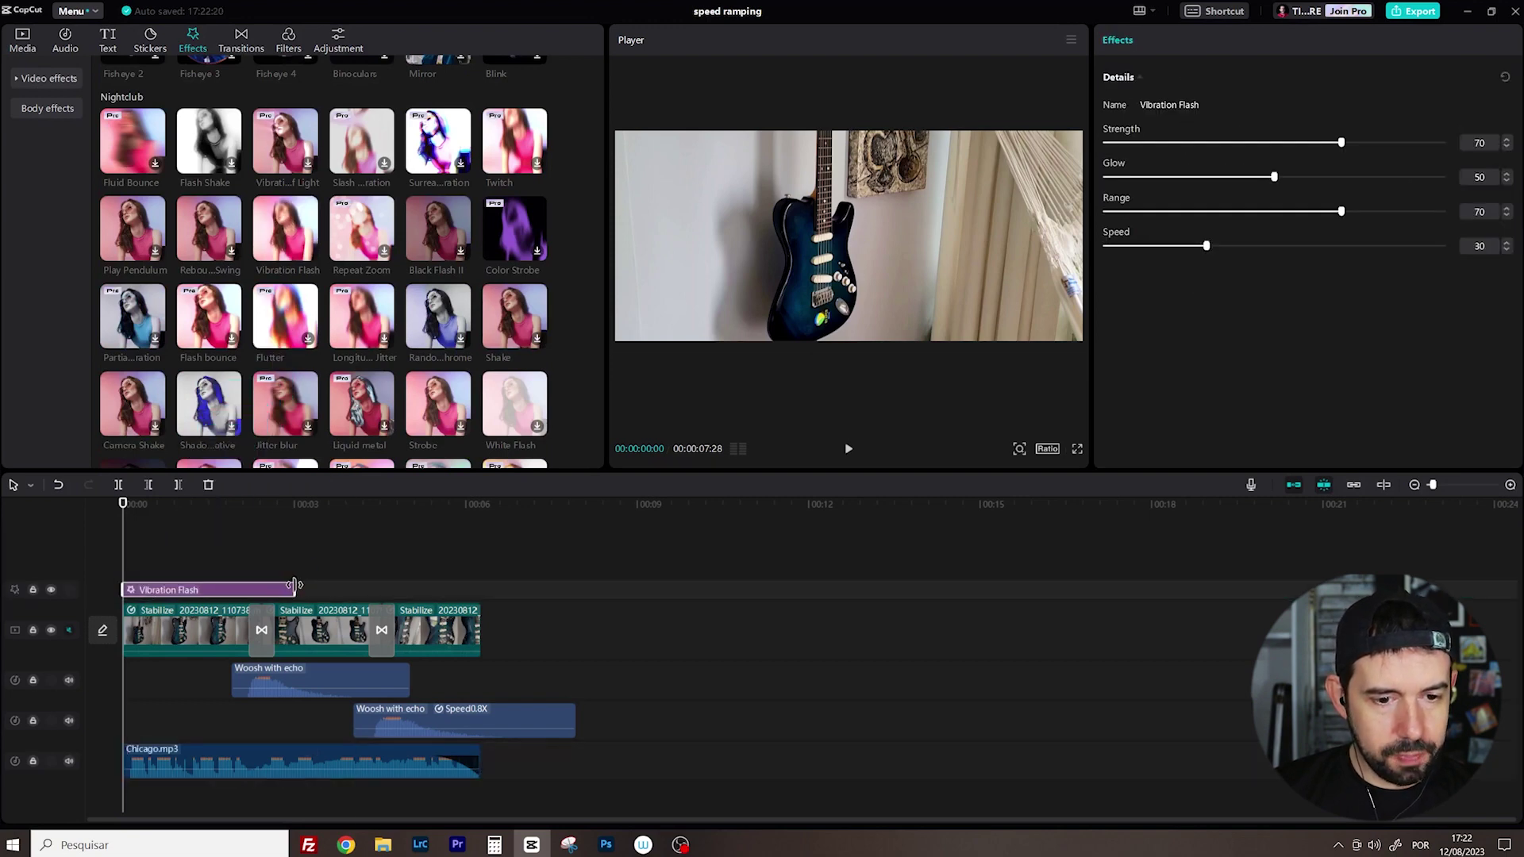
pyautogui.moveTo(294, 585); pyautogui.dragTo(481, 588)
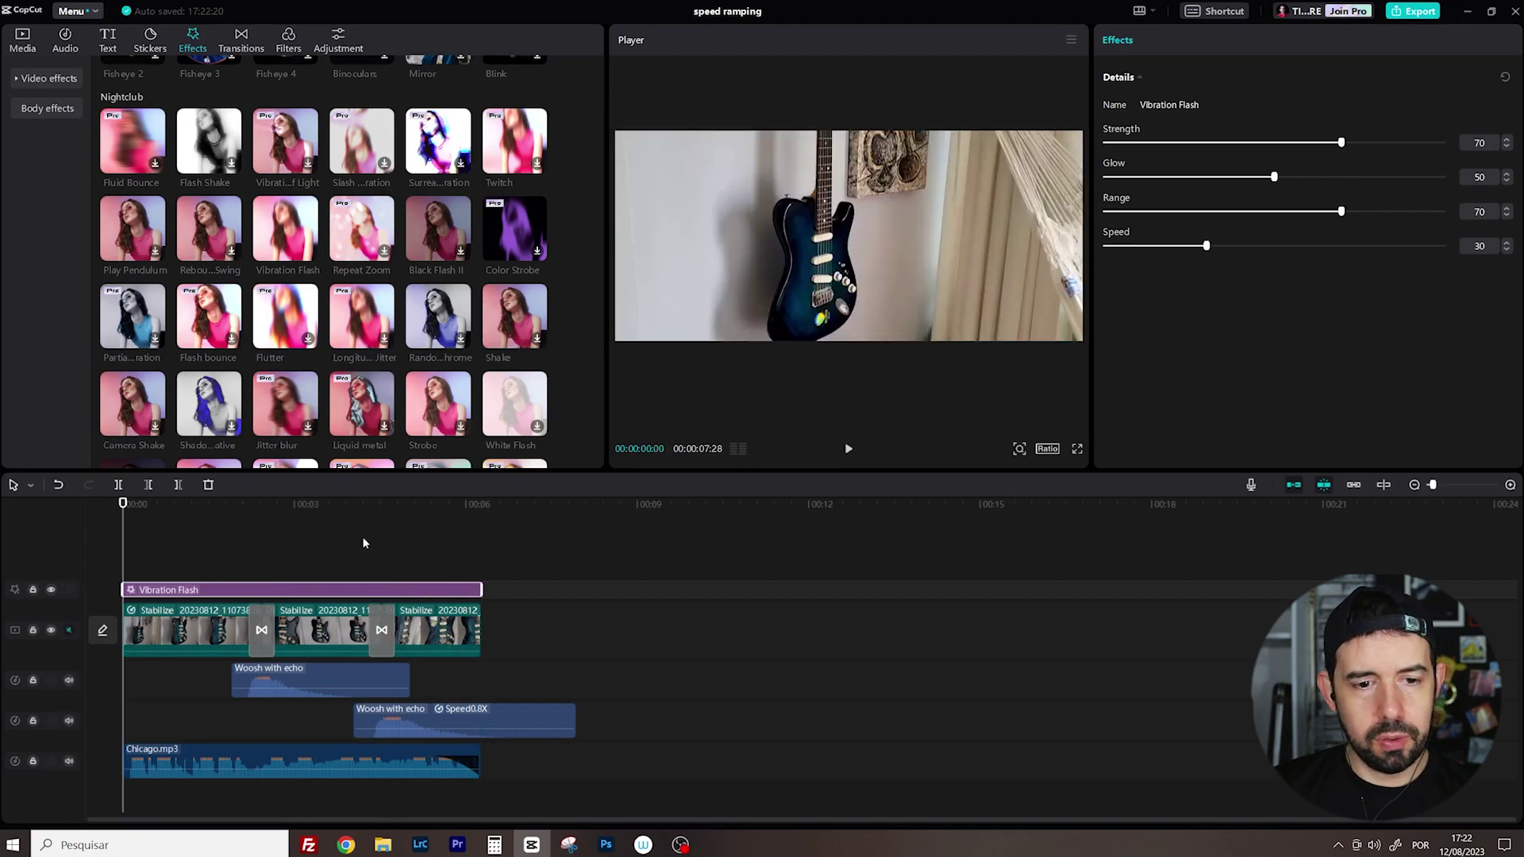
pyautogui.press('space')
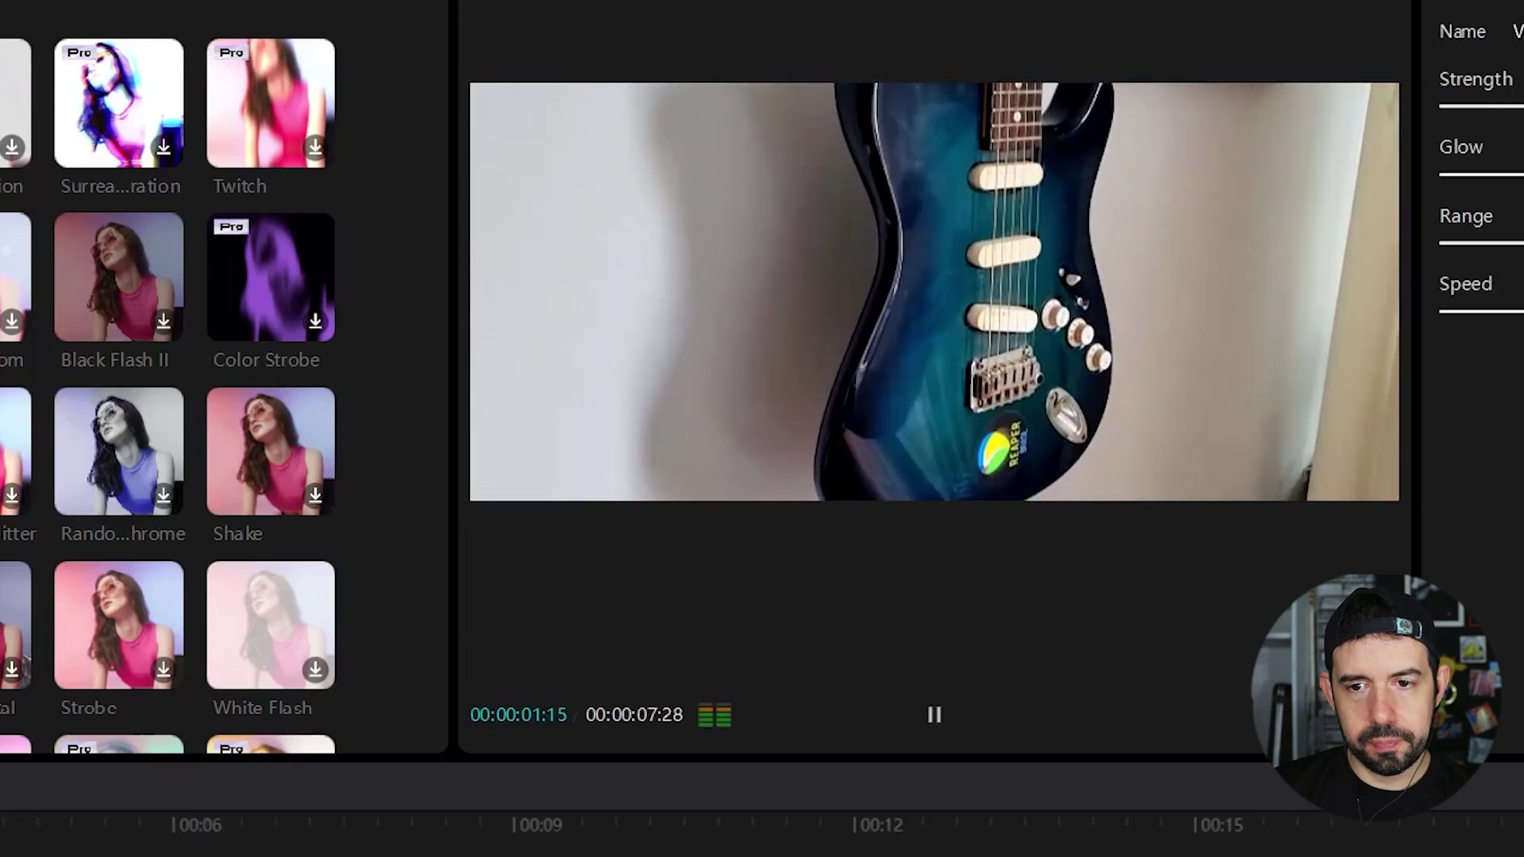